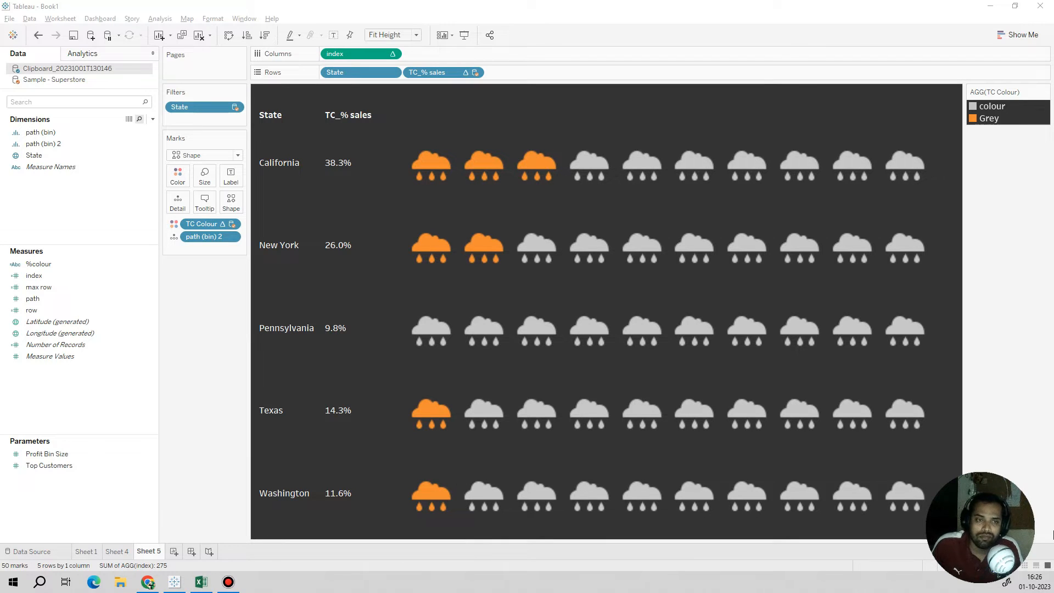
Step: Try several outlined and filled mark shapes on the state sales chart, ending with the filled diamond
click(232, 211)
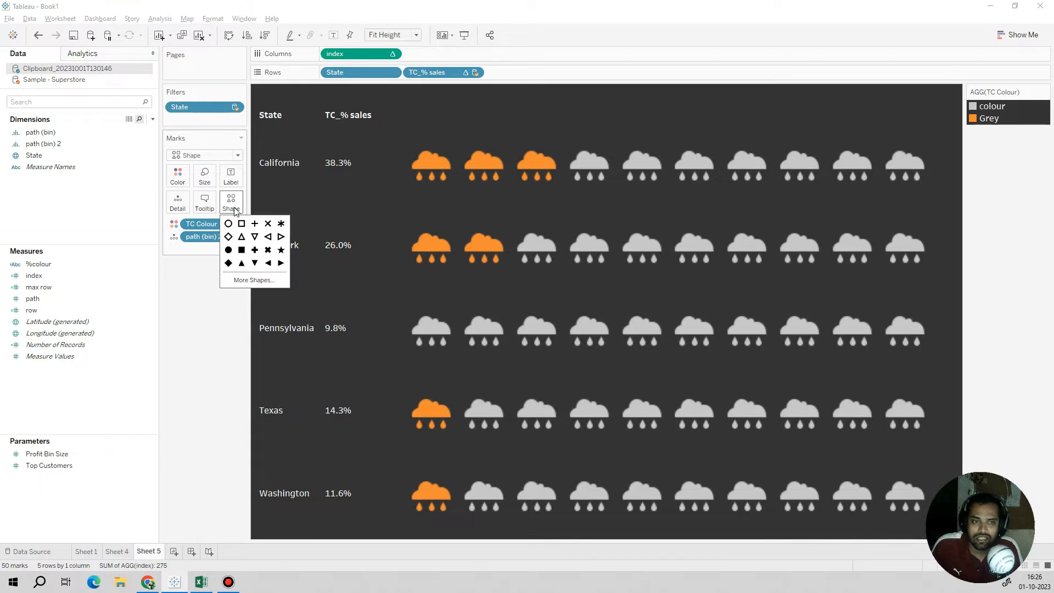
click(241, 225)
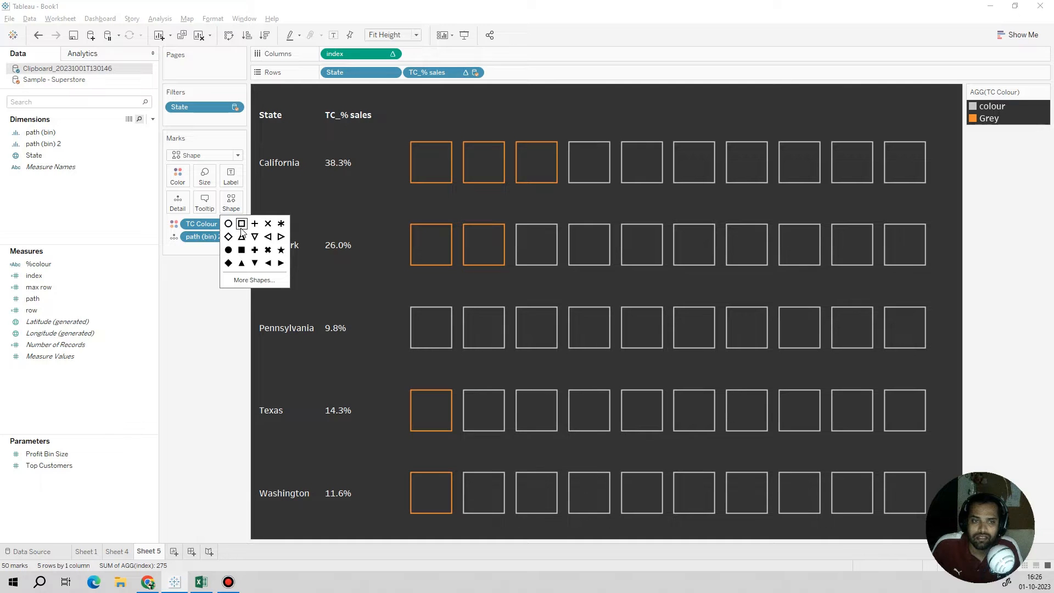
click(241, 236)
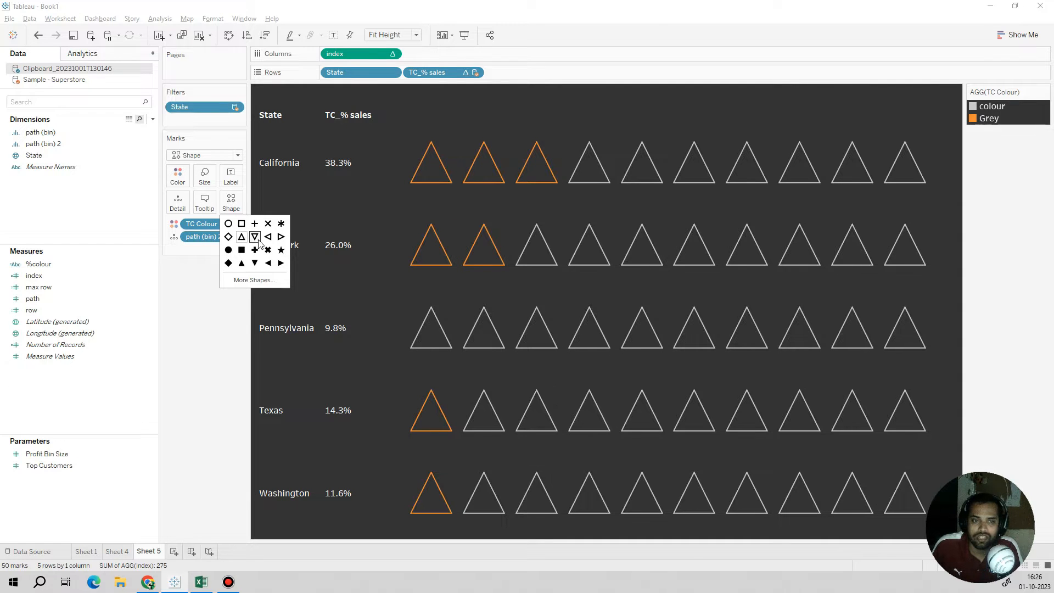
click(255, 237)
click(281, 224)
click(281, 237)
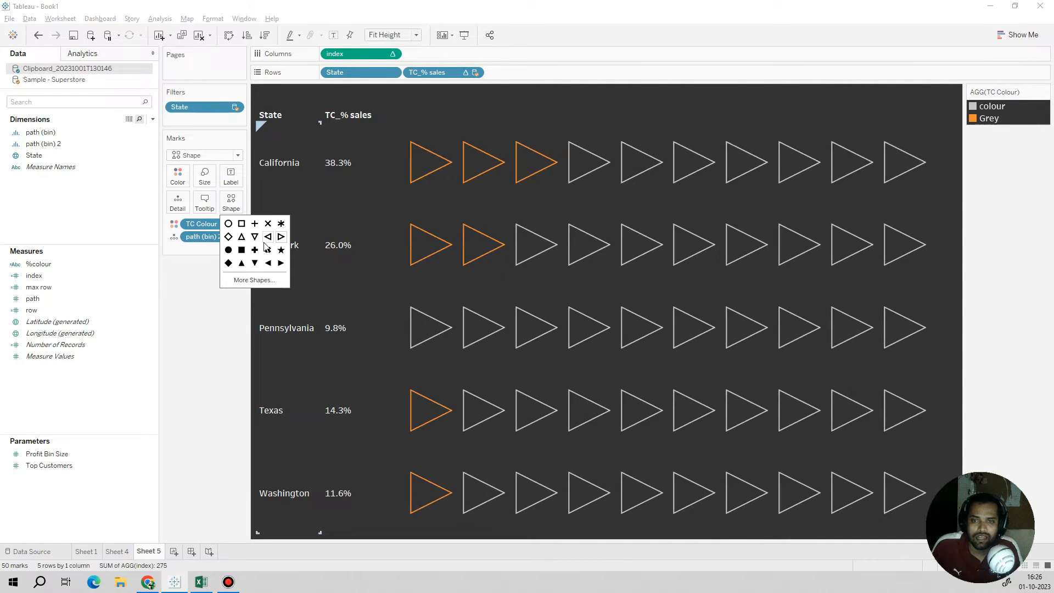
click(281, 263)
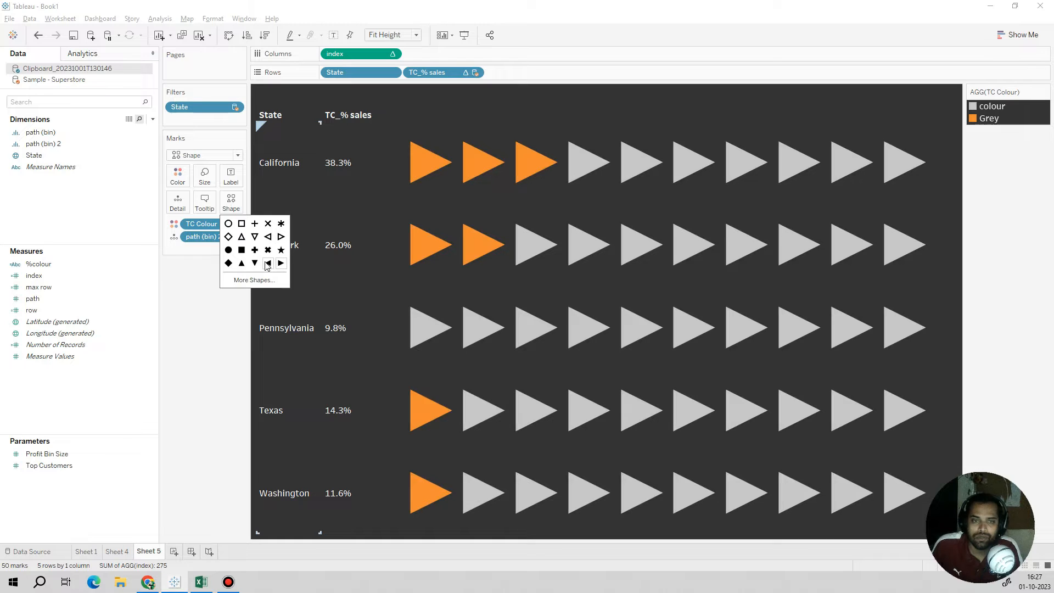
click(255, 263)
click(242, 263)
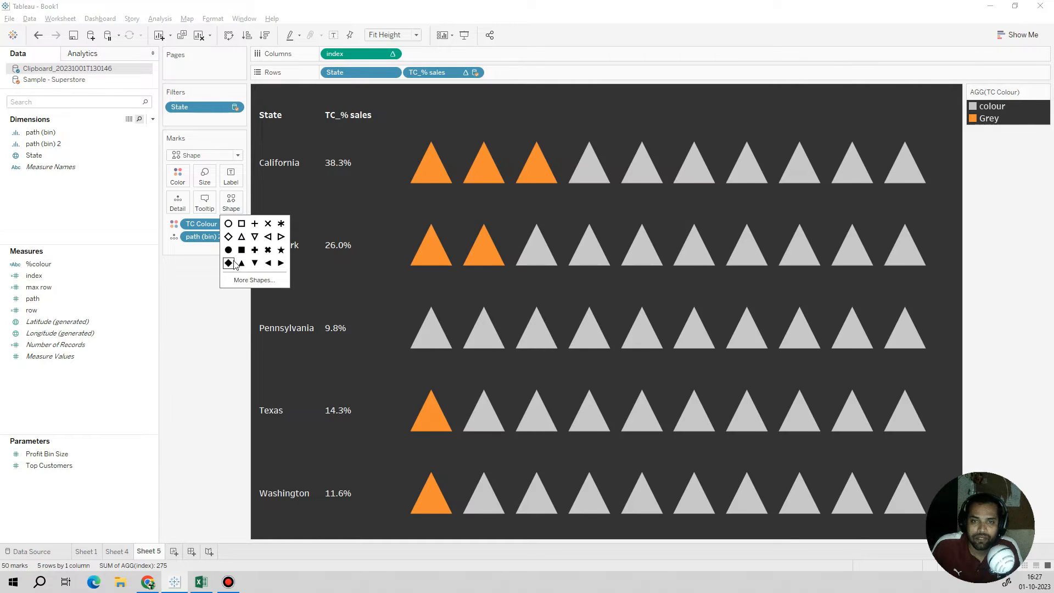
click(232, 264)
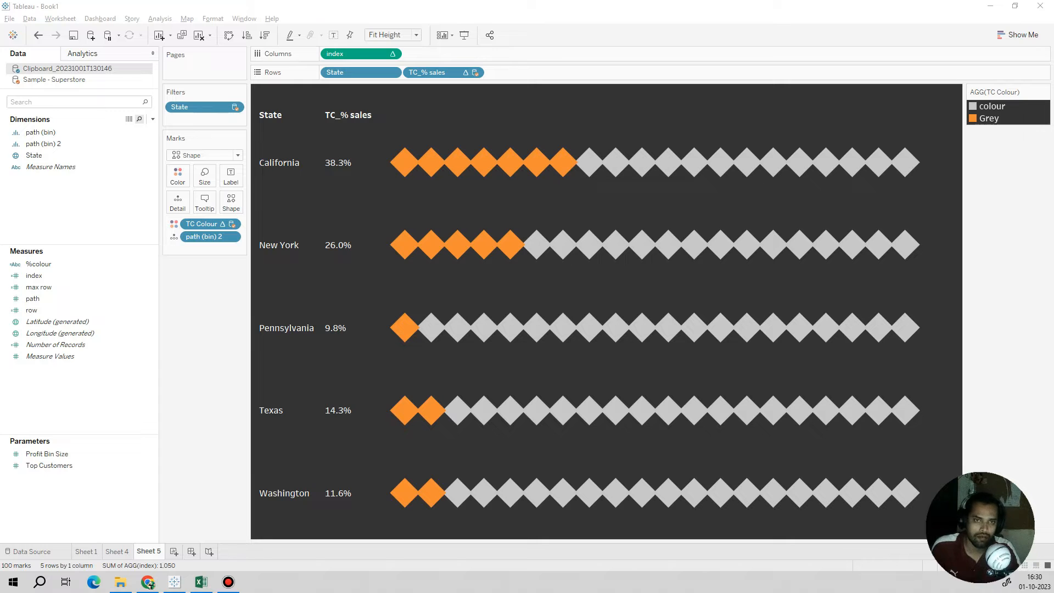
Step: Open Sheet 4 with the TC_% sales by State bar chart, then switch to the Excel workbook
click(126, 550)
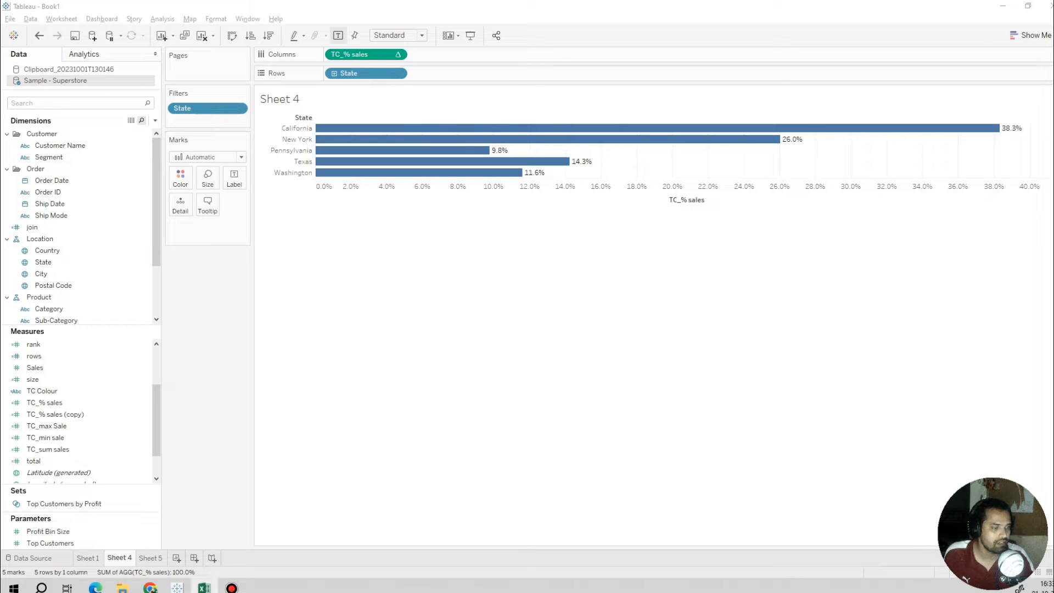
drag(0, 44, 560, 164)
click(762, 161)
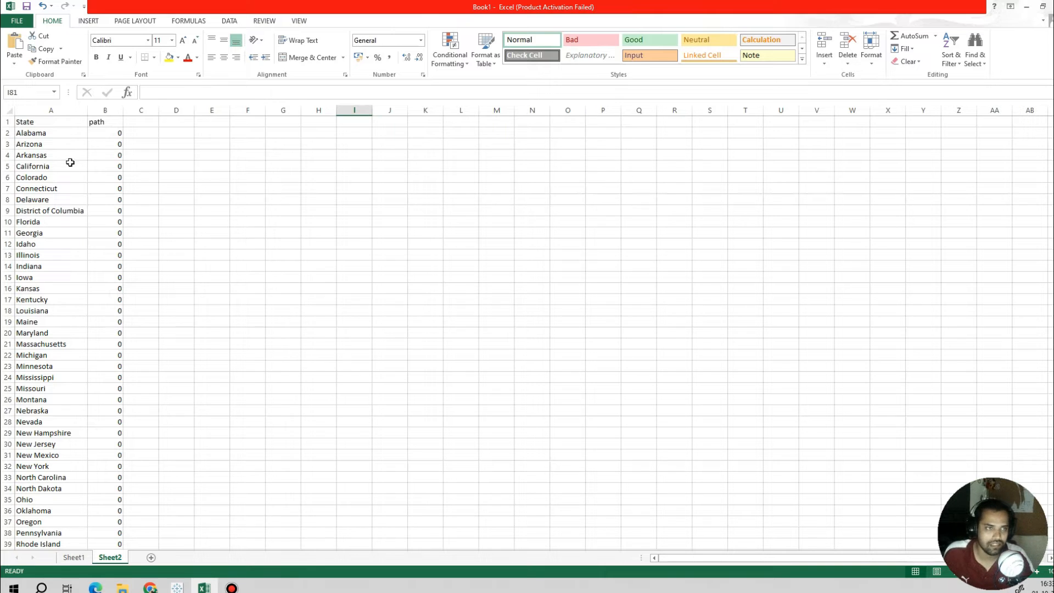
Step: Examine the State and path columns in Sheet2 of the workbook
click(35, 109)
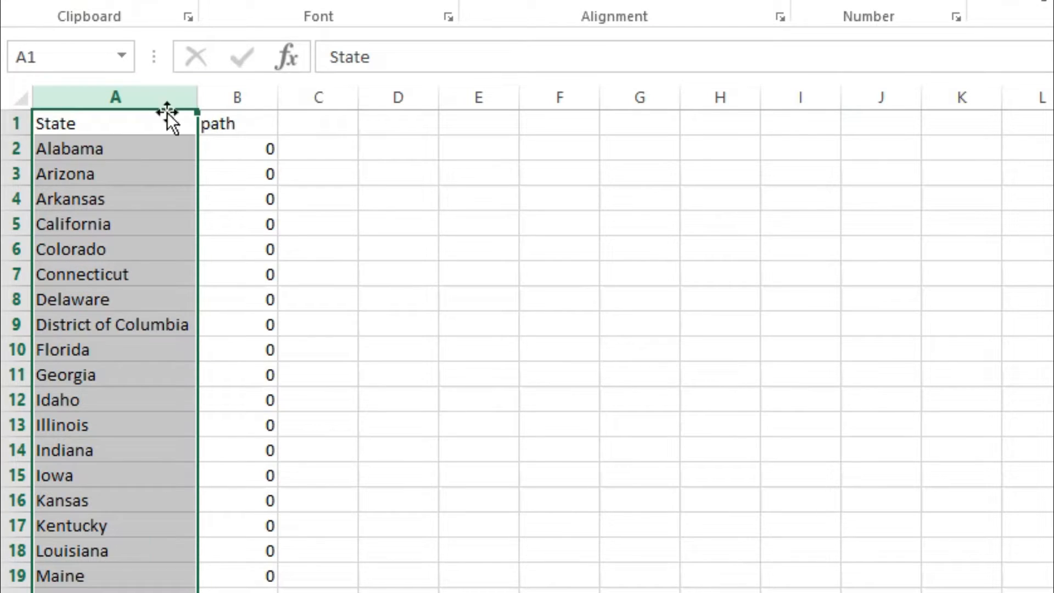
click(240, 99)
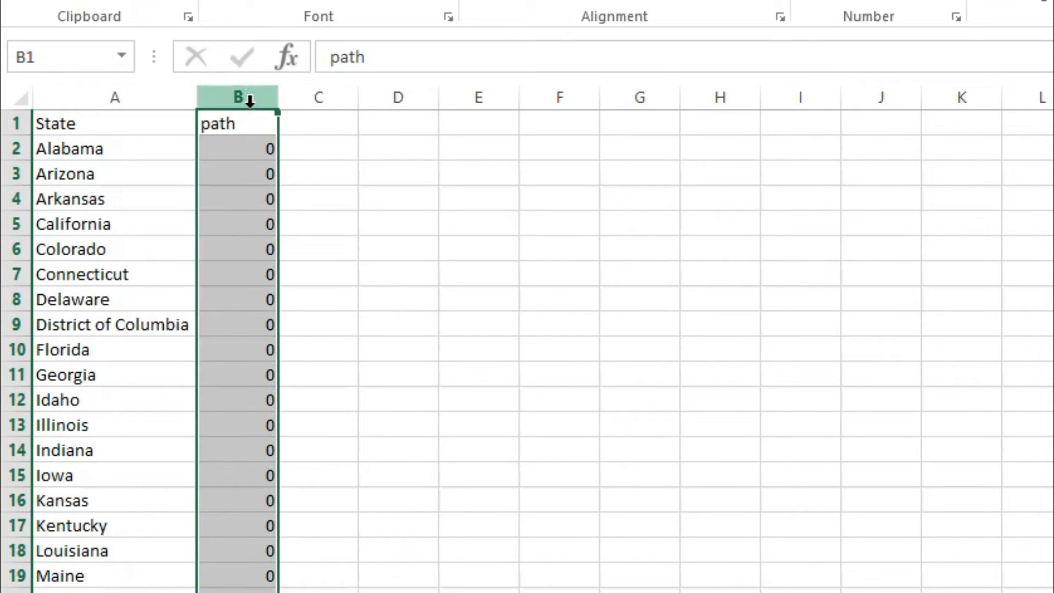
click(139, 93)
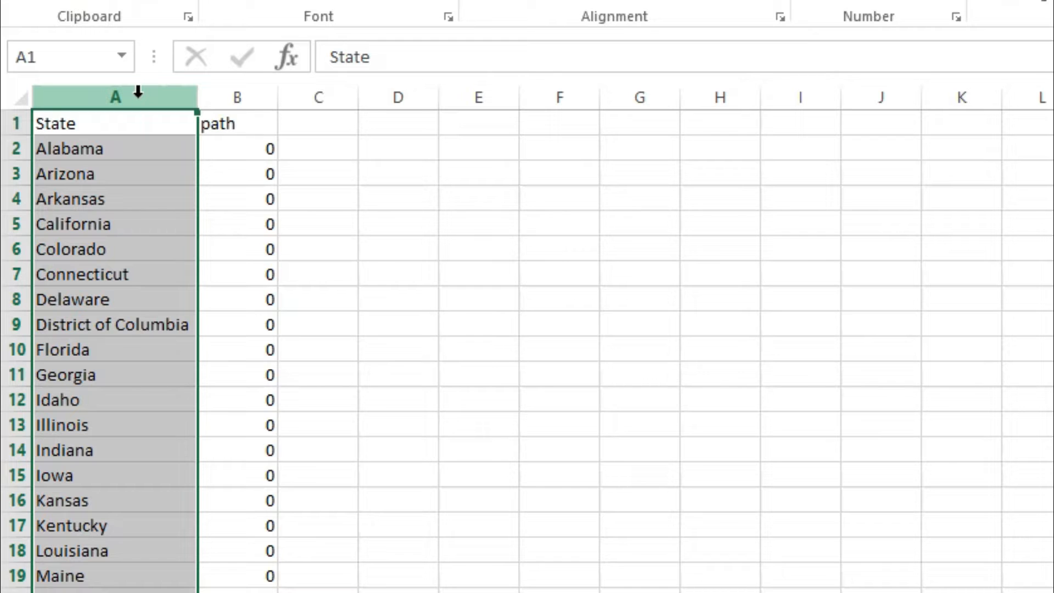
click(459, 289)
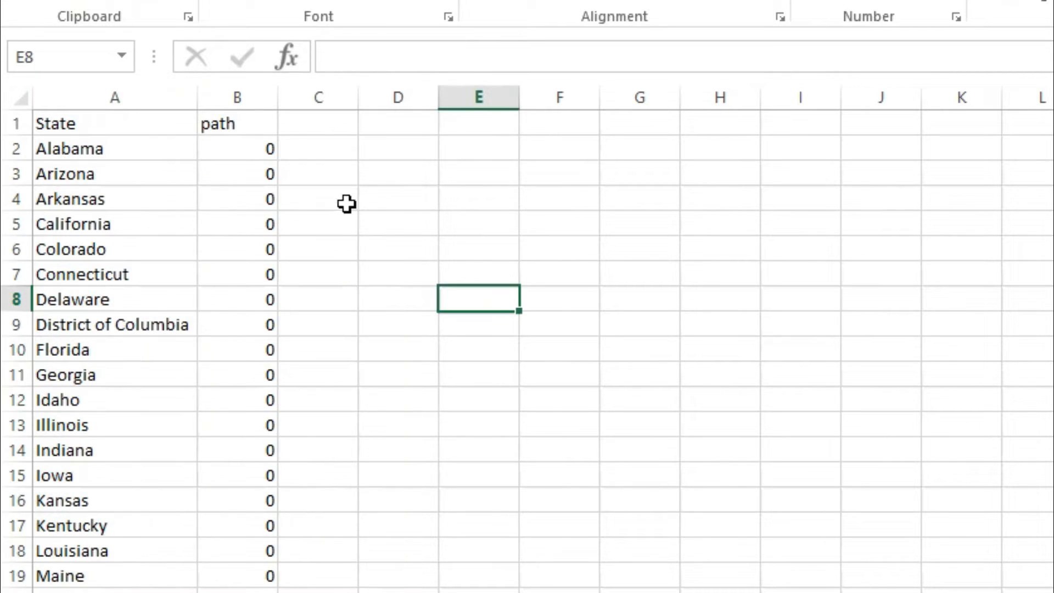
Step: Enter the example path values 0 in cell H2 and 99 in cell I2
click(756, 146)
text(0)
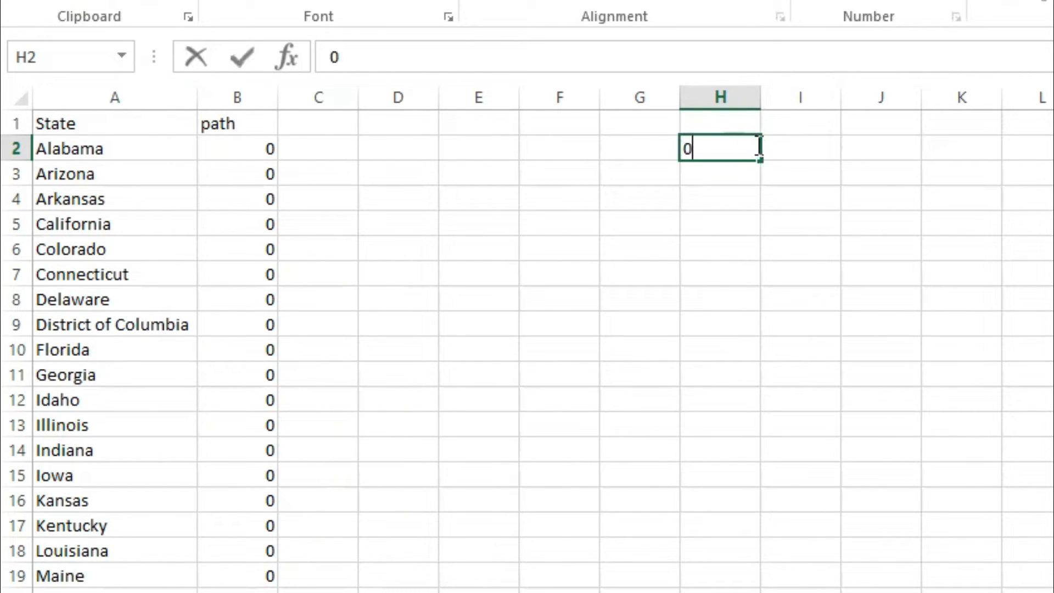
text(99)
key(BackSpace)
key(BackSpace)
key(BackSpace)
key(Tab)
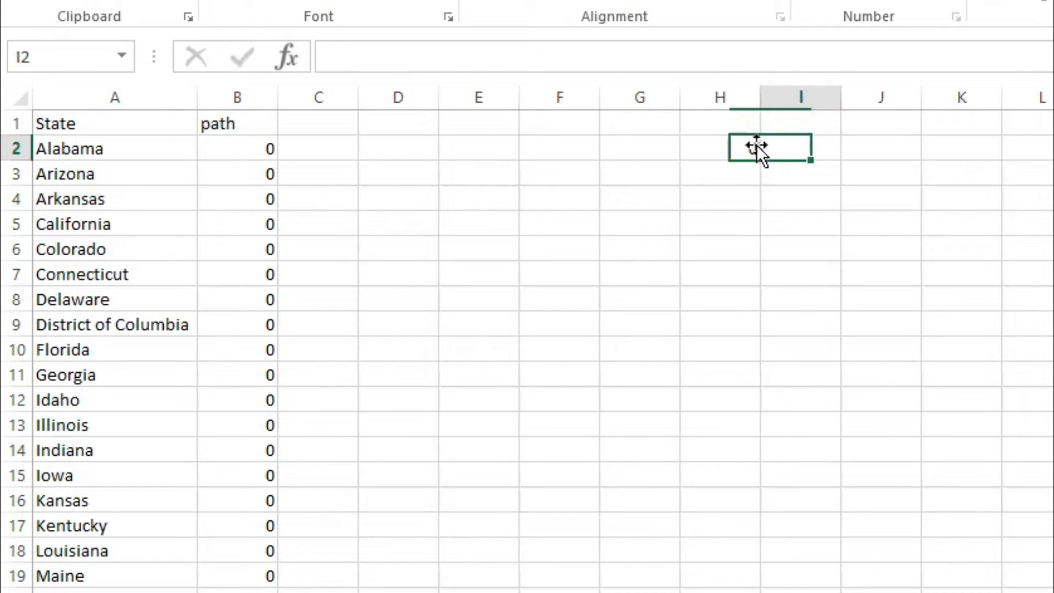
text(99)
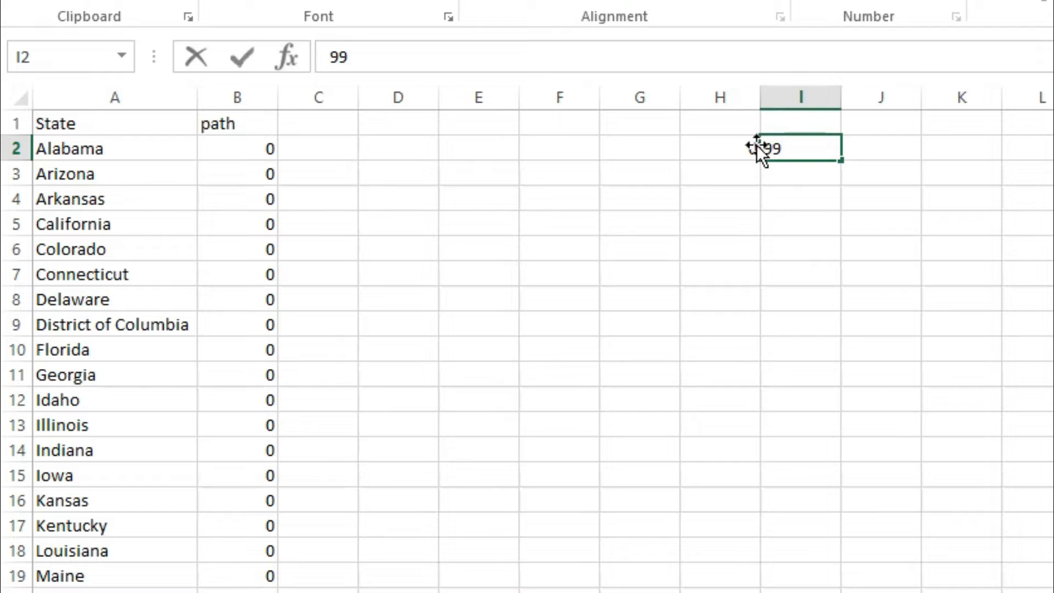
key(Return)
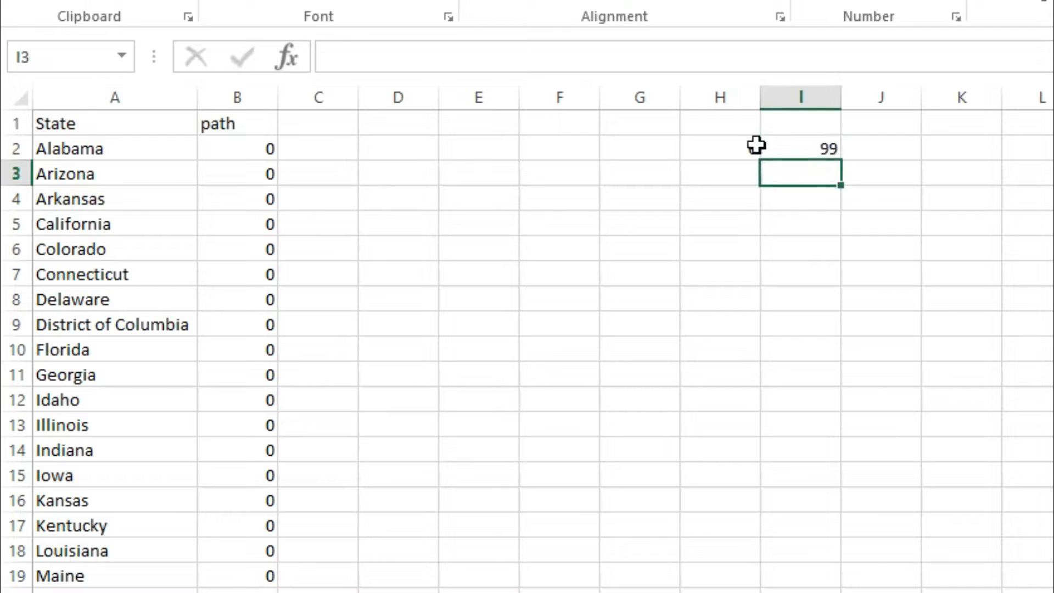
Step: Label both example path values with A by filling cells H1 and I1
click(737, 123)
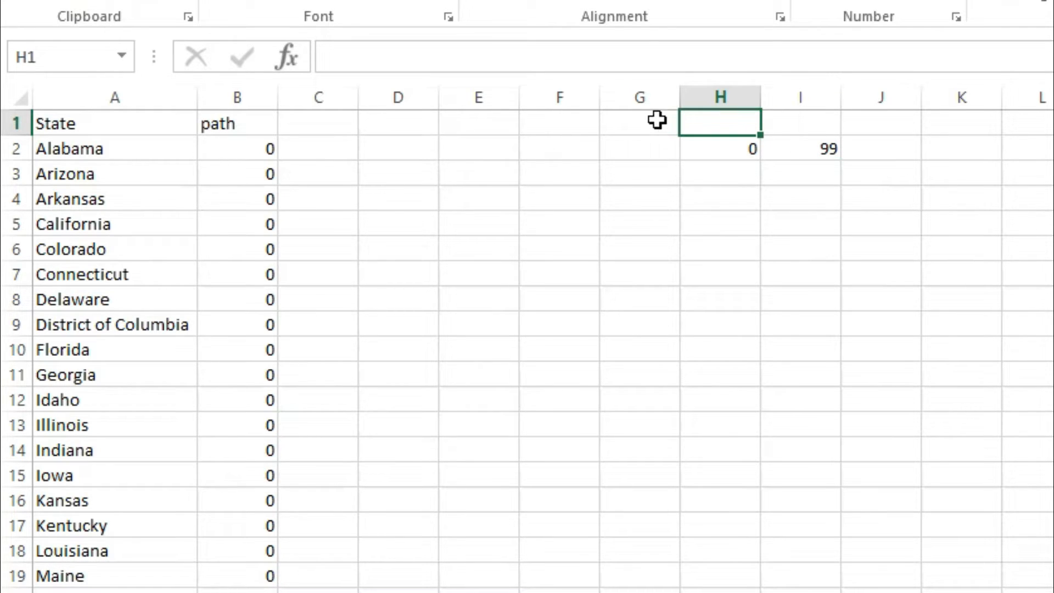
text(A)
click(803, 124)
text(A)
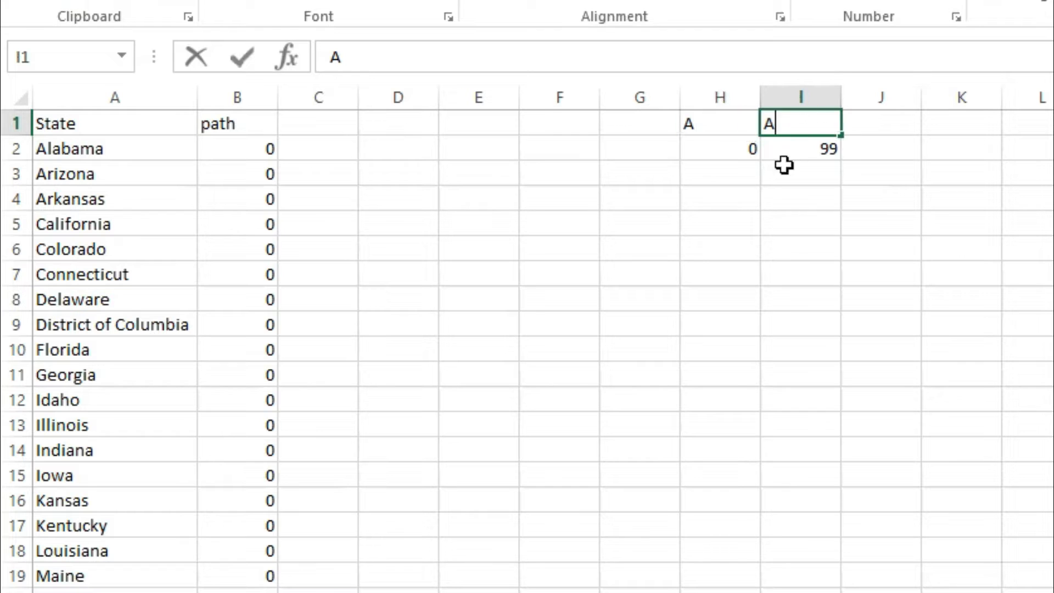
click(753, 205)
Step: Highlight the example pairs H1:H2 and I1:I2 separately, followed by the combined block H1:I2
click(724, 127)
drag(724, 126, 728, 152)
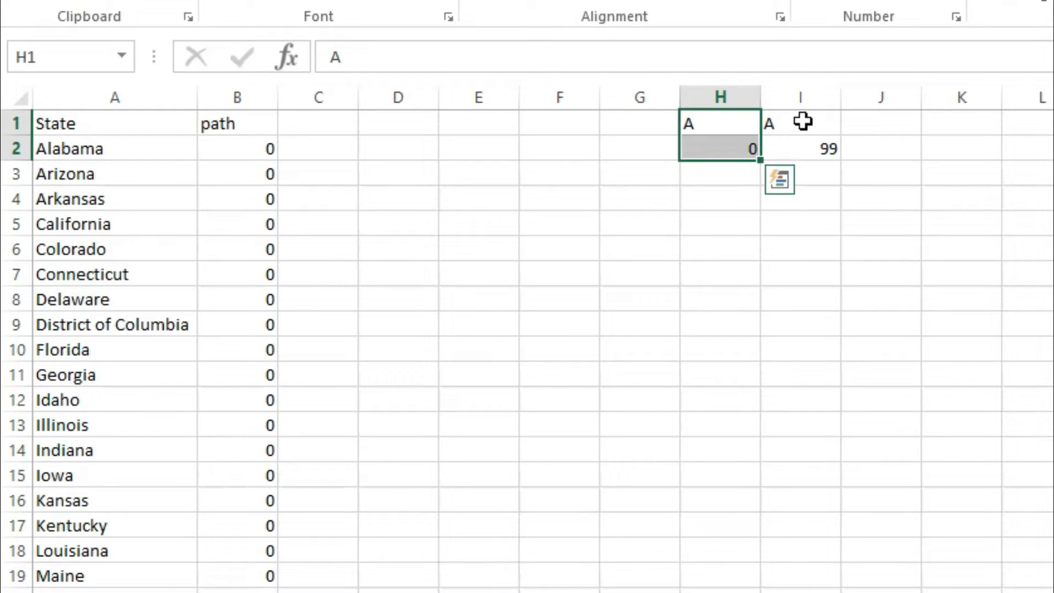
drag(803, 122, 804, 144)
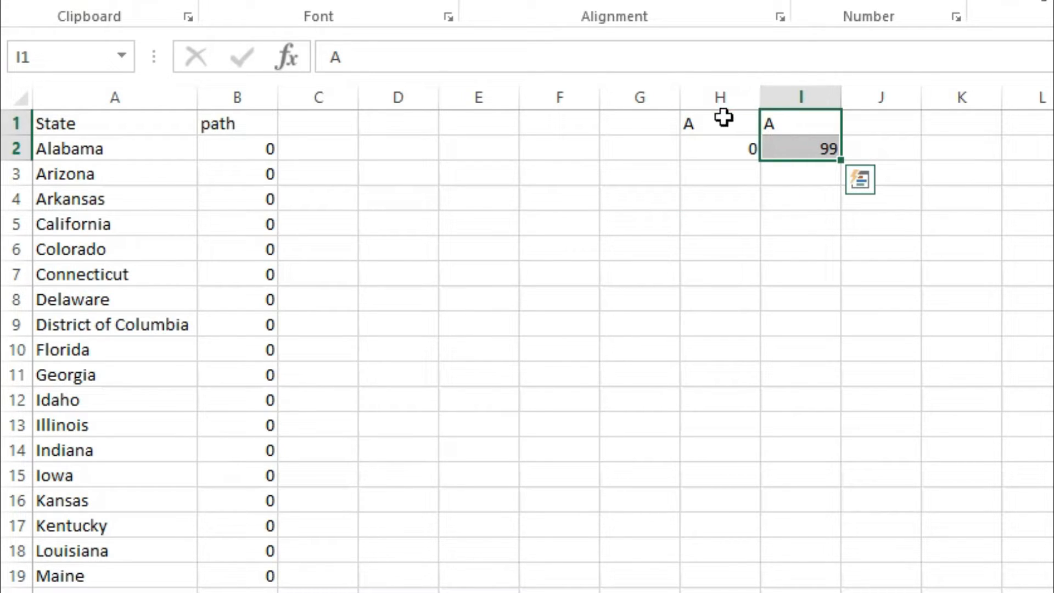
drag(722, 116, 807, 159)
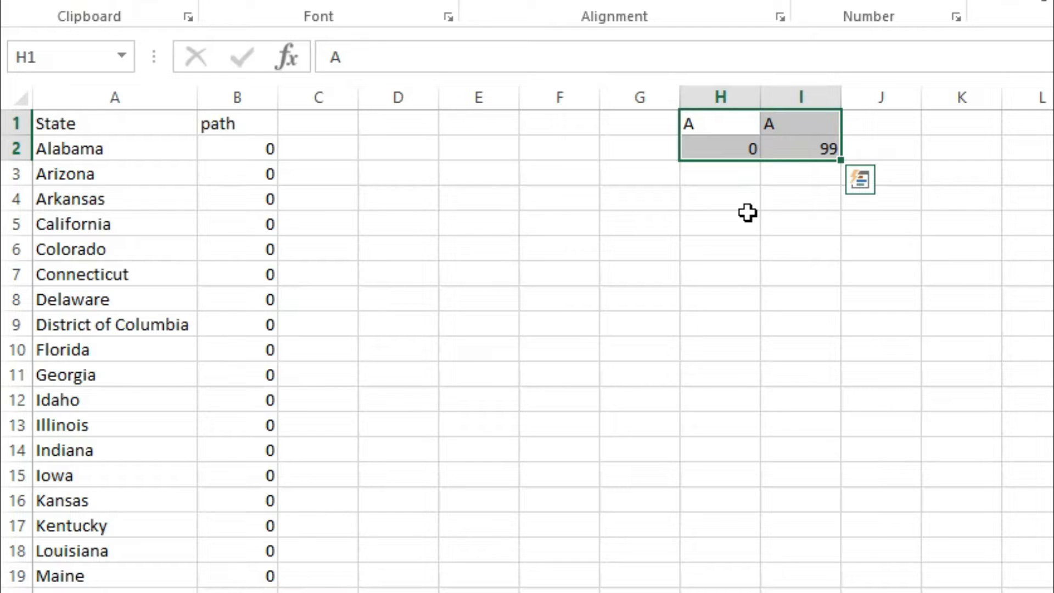
click(541, 345)
Step: Filter the State column of the table to show only Alabama
click(110, 129)
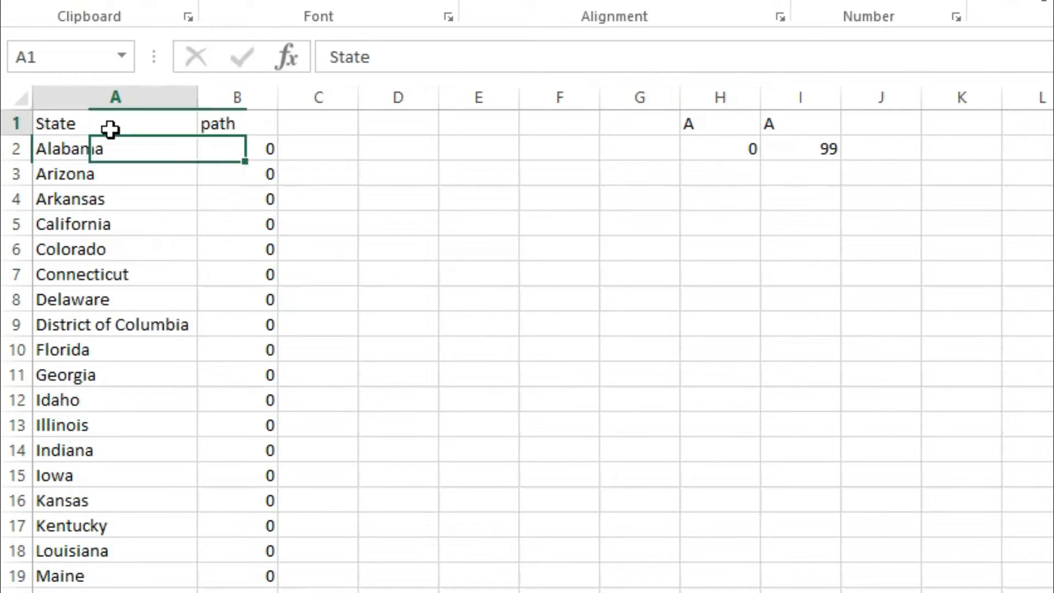
key(ctrl+shift+l)
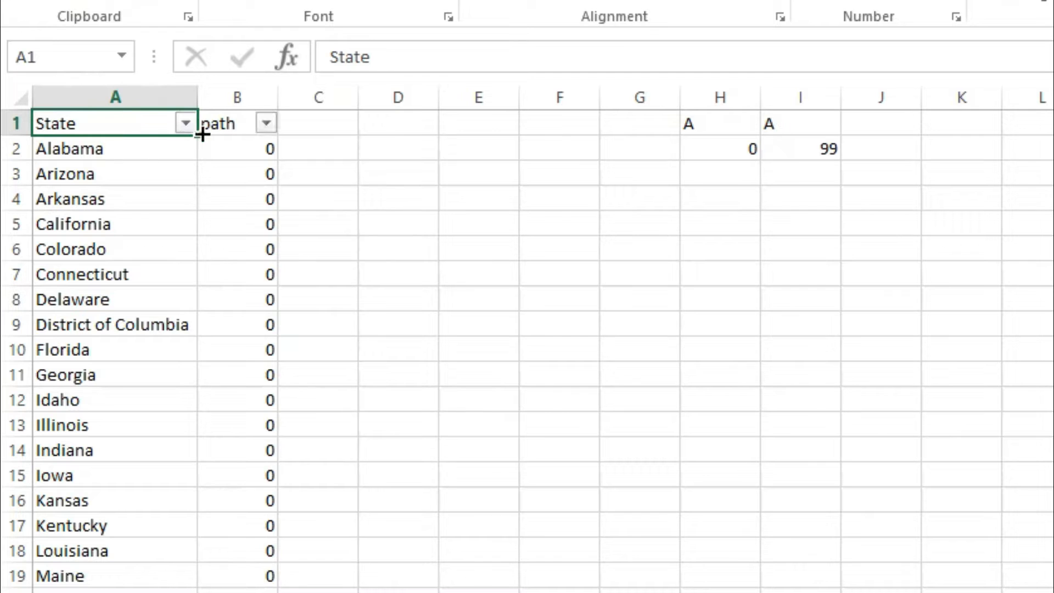
key(alt+Down)
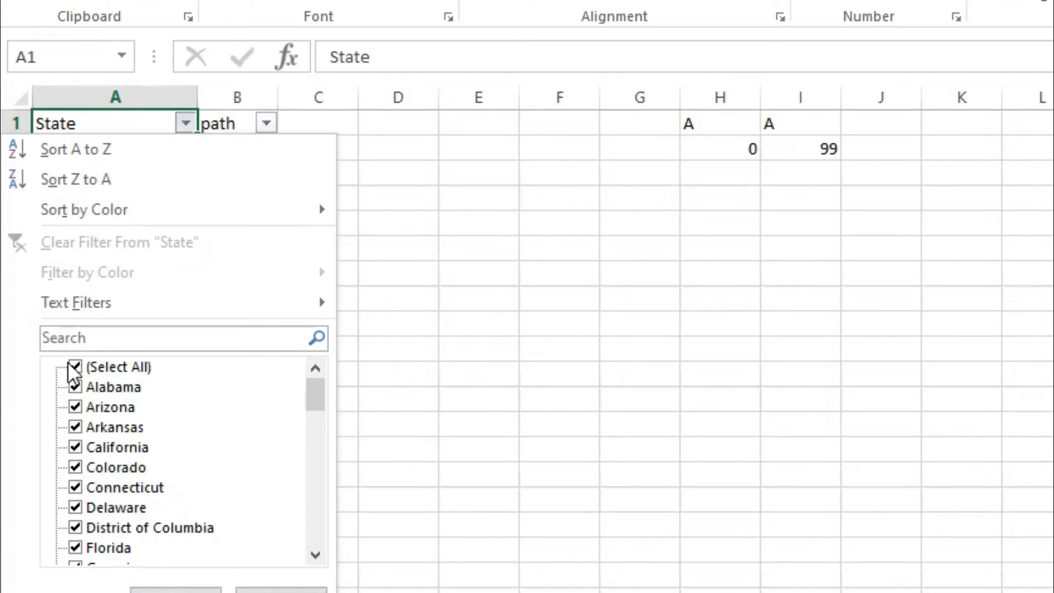
click(76, 368)
click(76, 388)
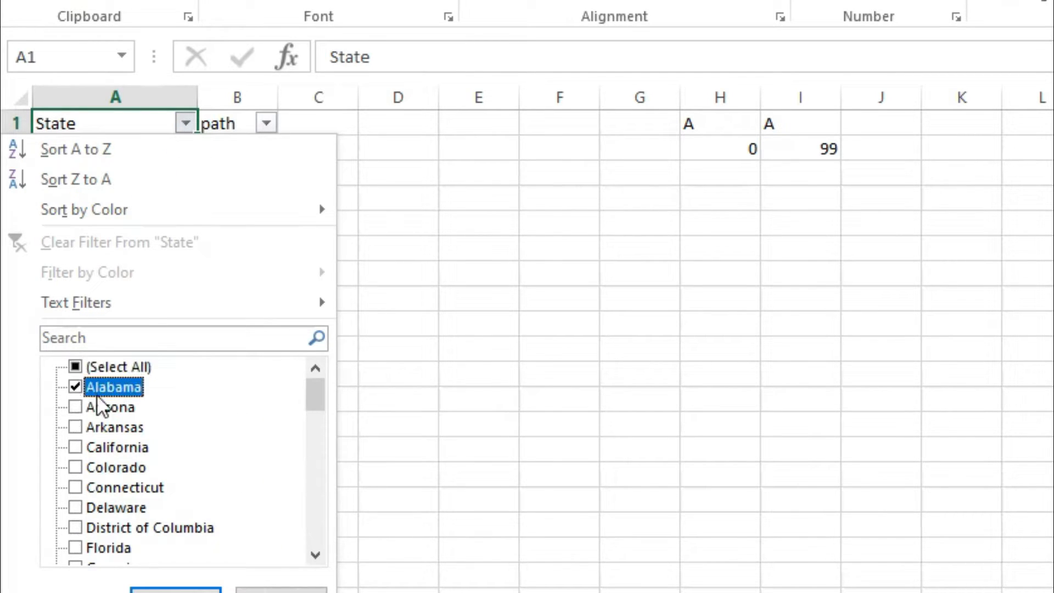
click(172, 591)
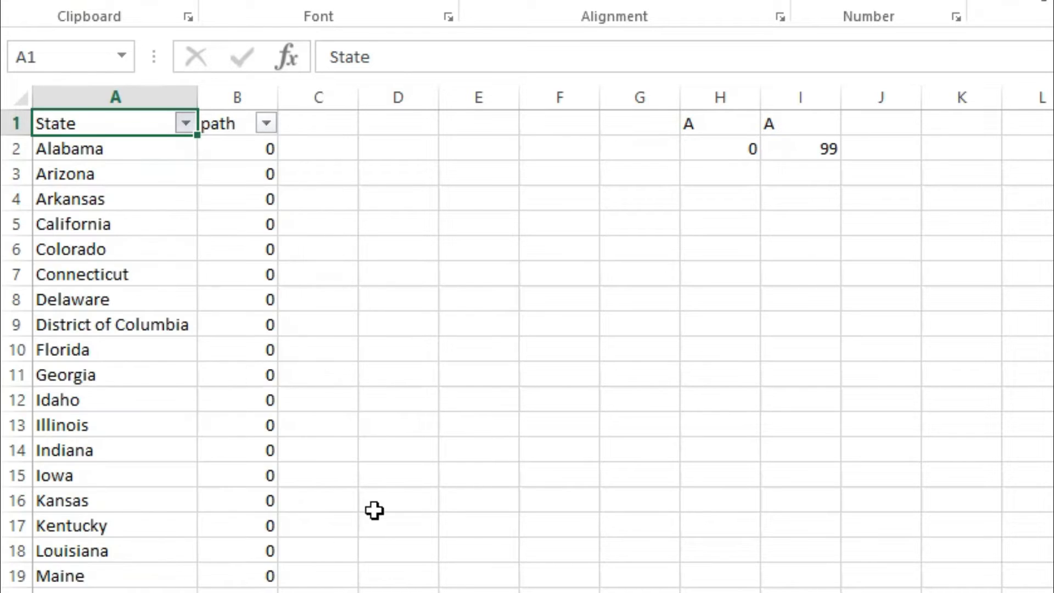
click(369, 477)
click(173, 299)
Step: Examine the filtered Alabama rows and their path values
drag(104, 158, 111, 176)
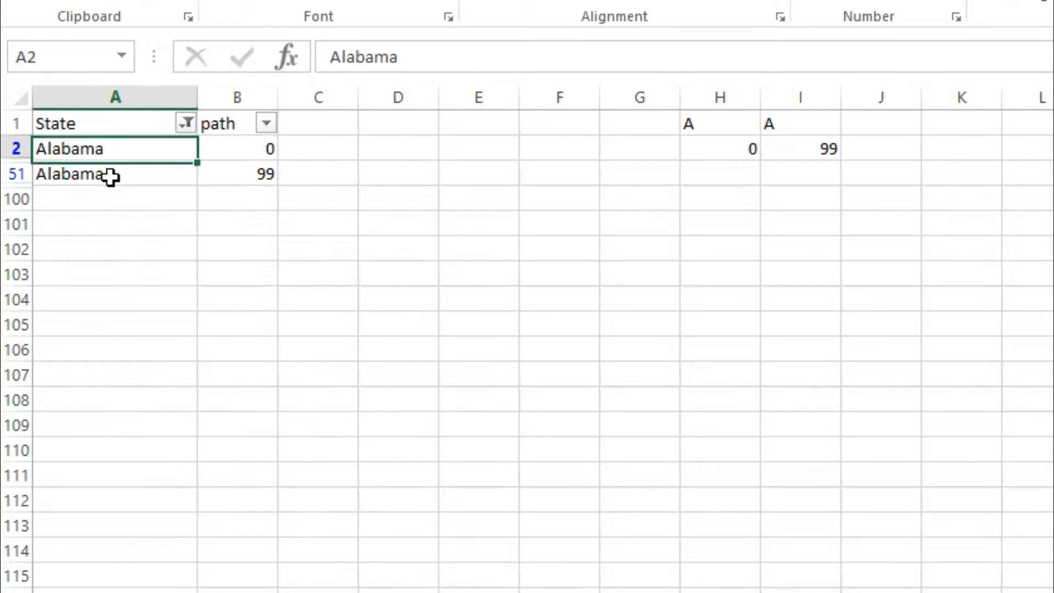
click(245, 129)
key(Down)
key(Down)
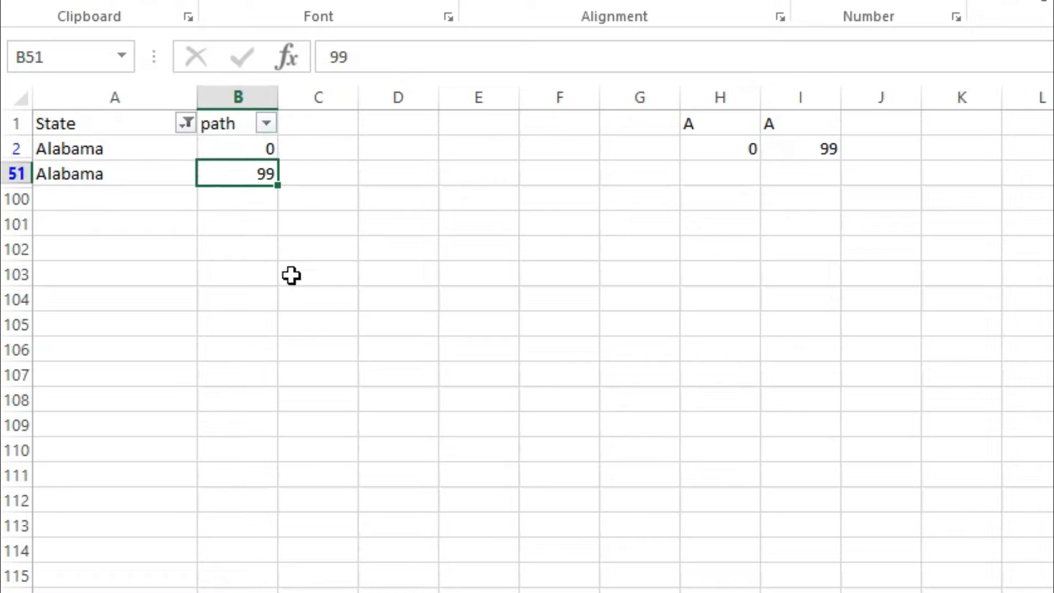
click(292, 275)
Step: Remove the filters from the State and path table and clear the example cells H1:J3
click(145, 124)
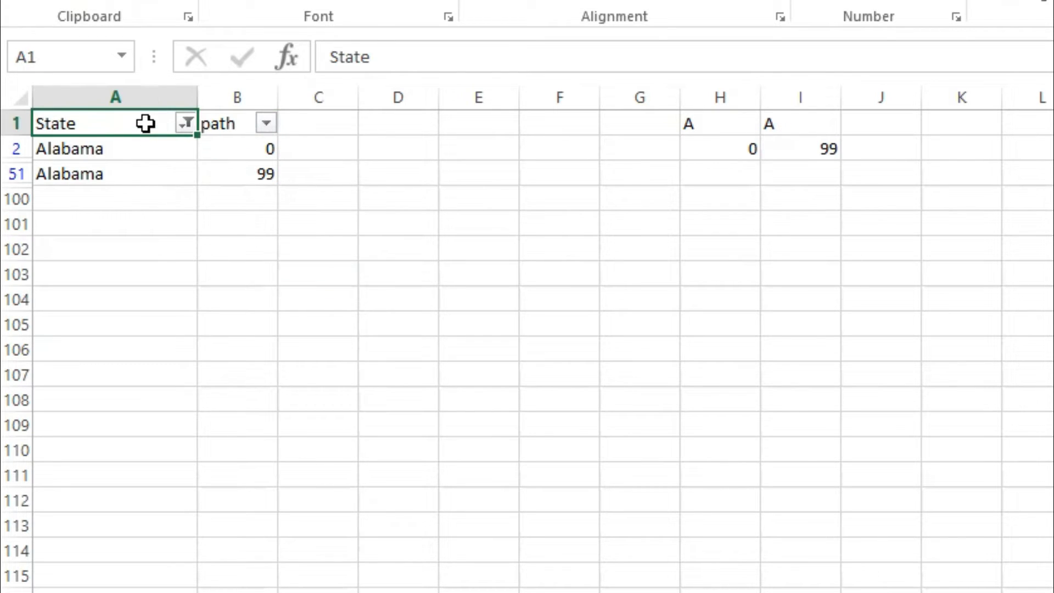
key(ctrl+shift+l)
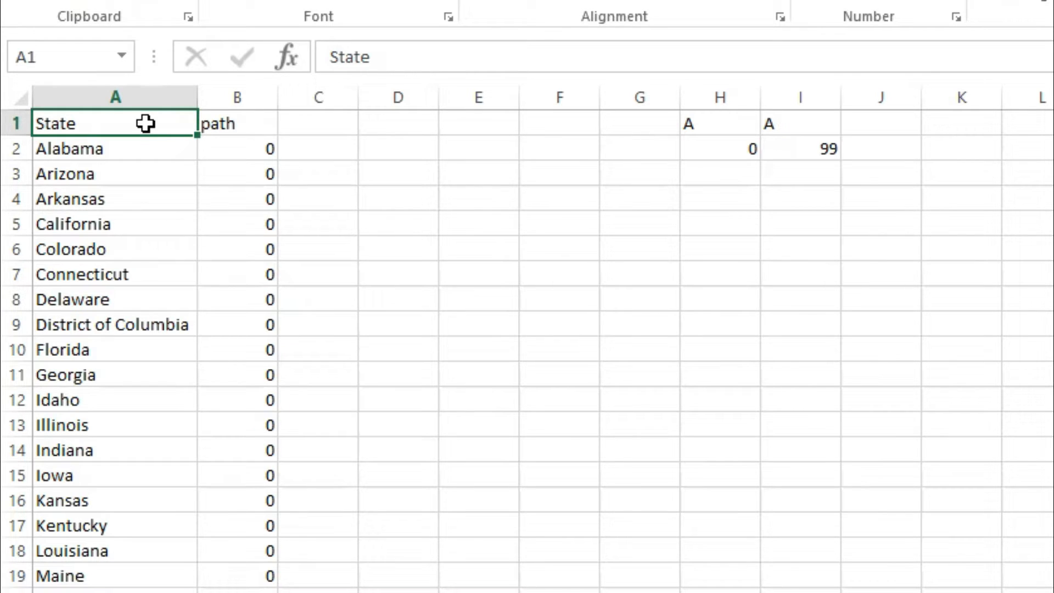
drag(691, 124, 896, 171)
key(Delete)
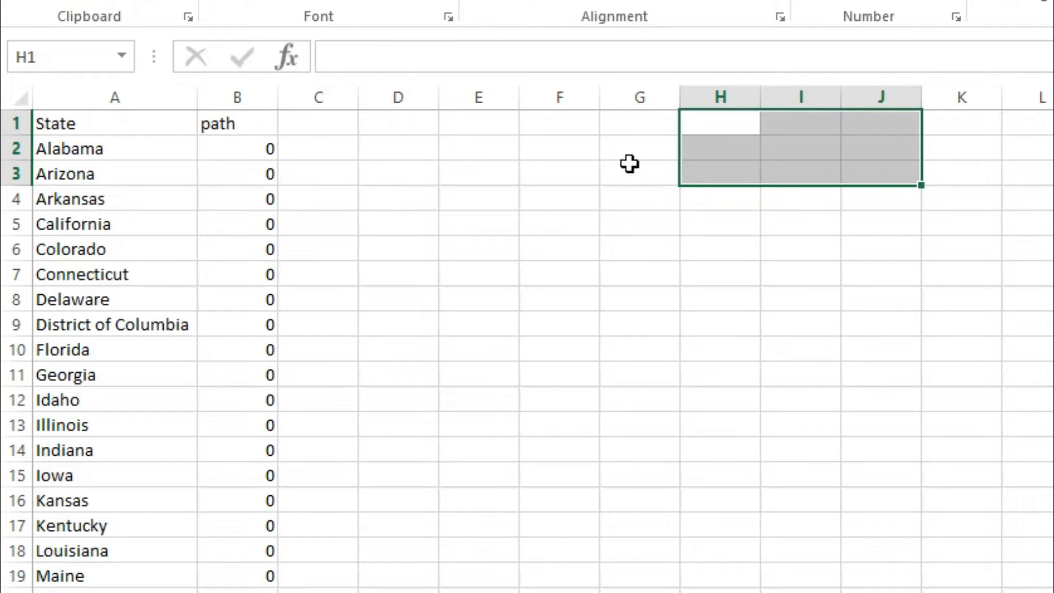
Step: Copy the whole State and path table from Excel into a new Tableau worksheet as a data source, and clear its default view
click(110, 125)
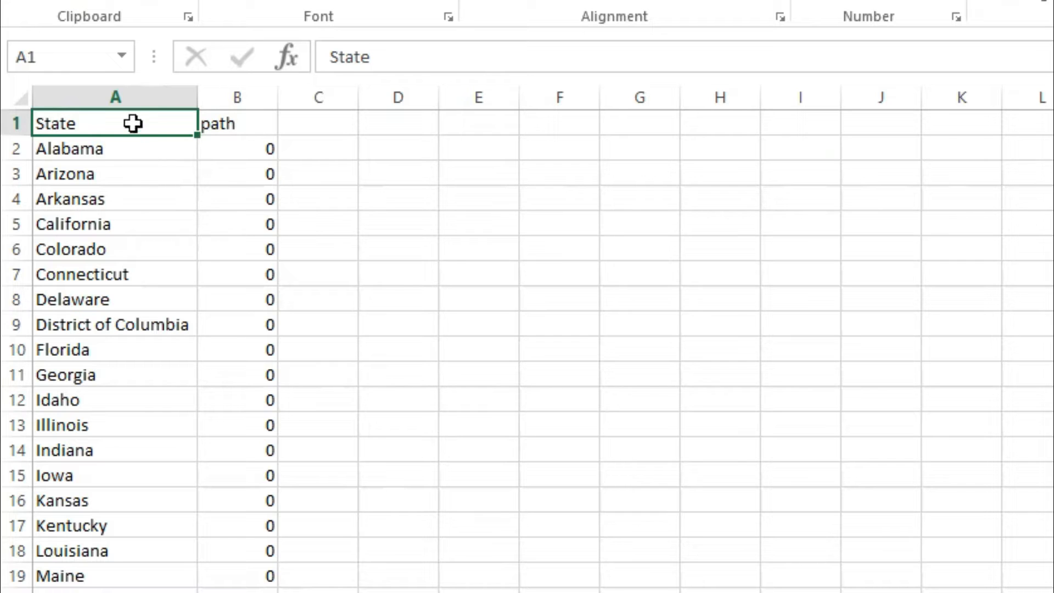
key(alt+Tab)
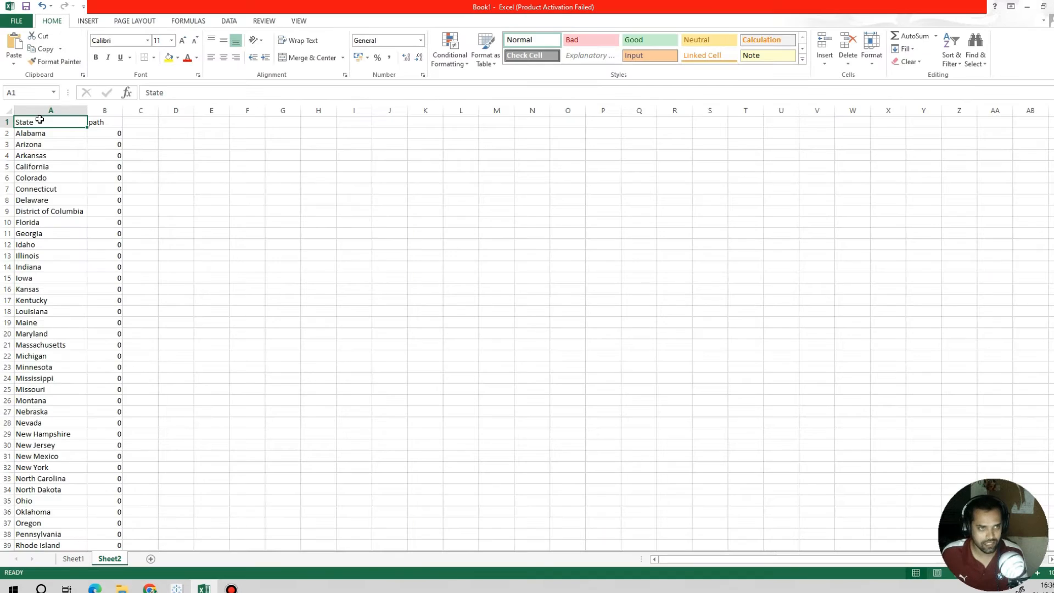
key(ctrl+shift+End)
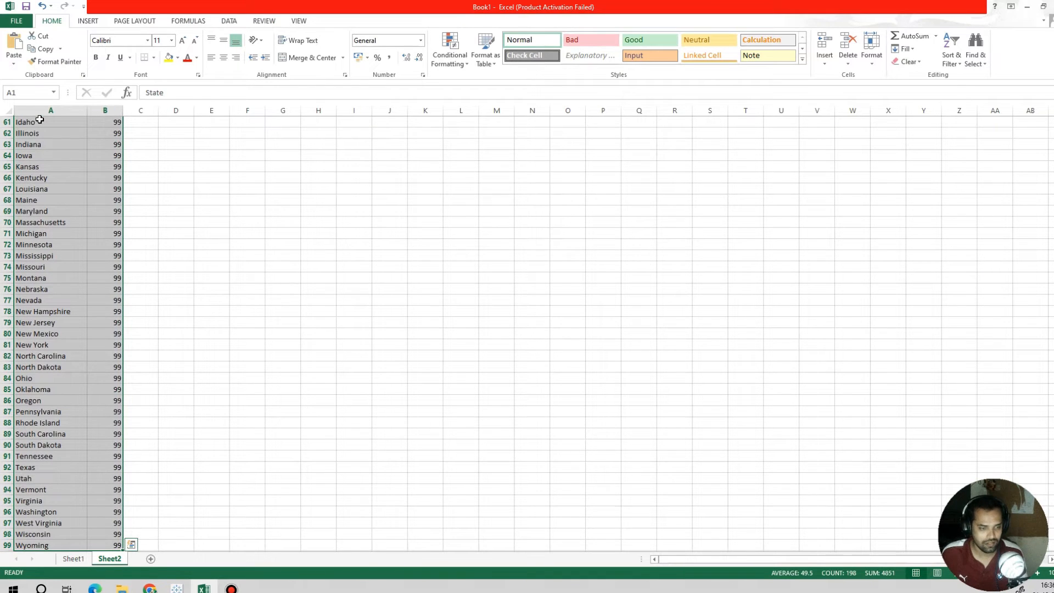
key(ctrl+c)
key(alt+Tab)
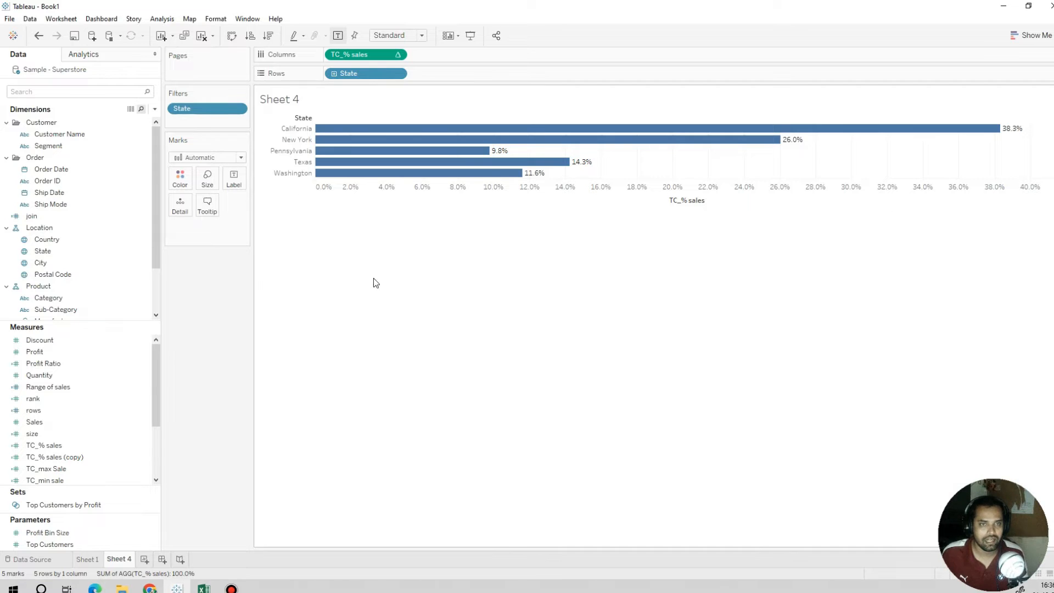
click(144, 559)
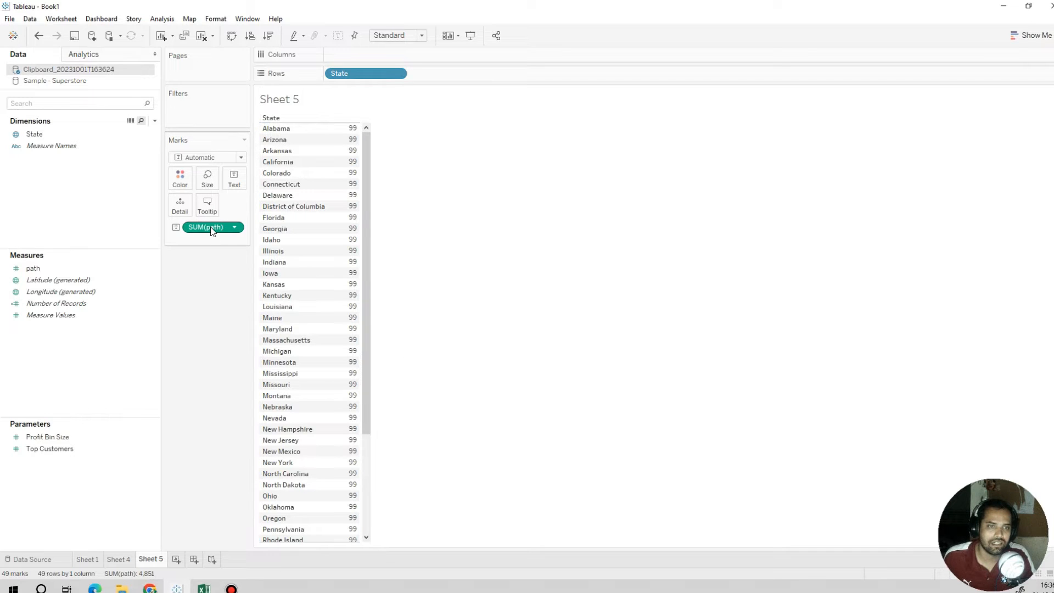
drag(212, 230, 172, 342)
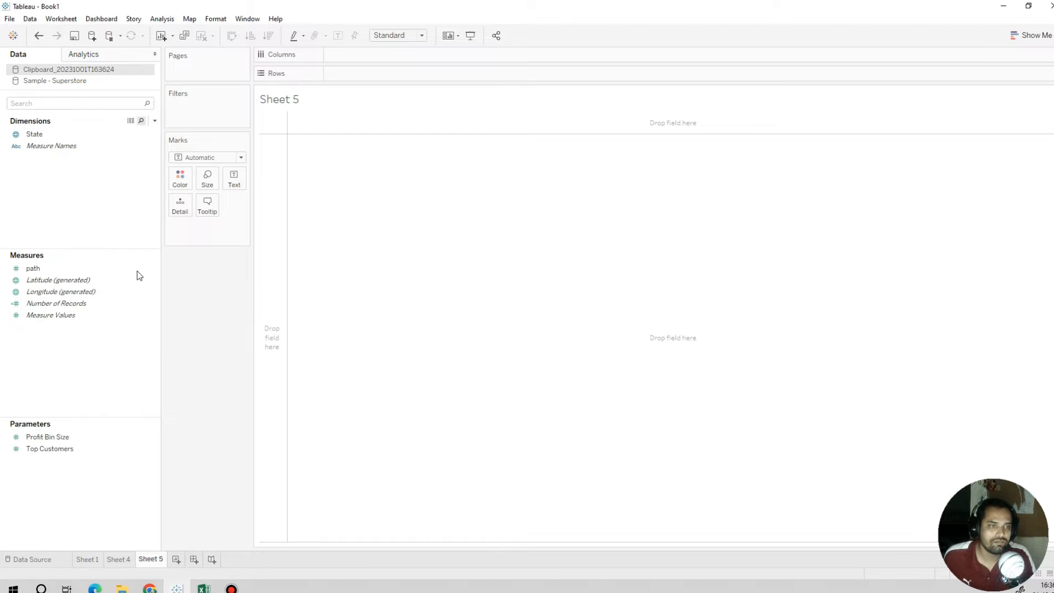
click(50, 270)
click(49, 270)
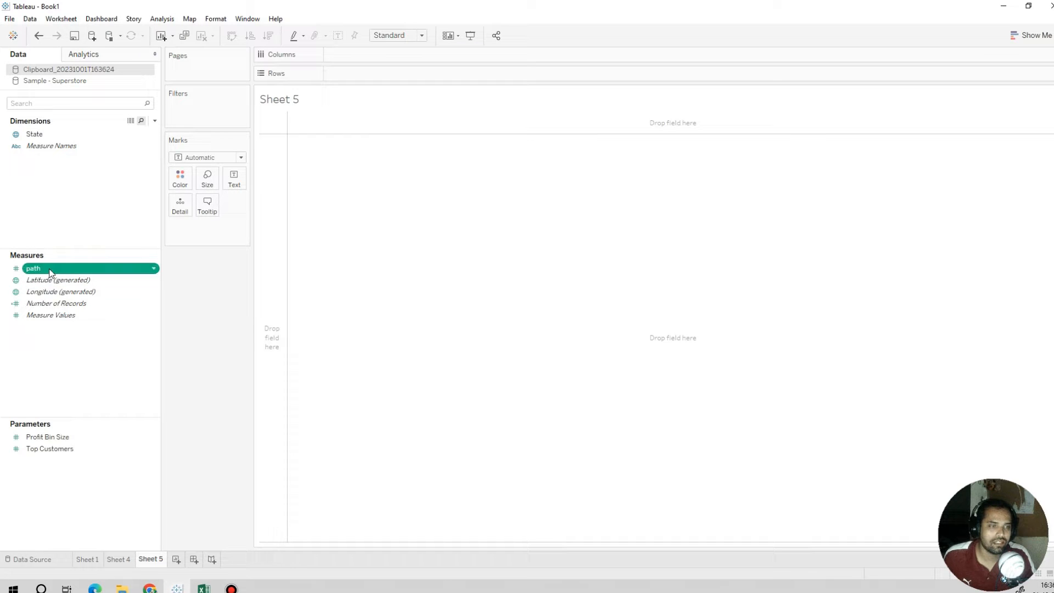
drag(35, 269, 373, 74)
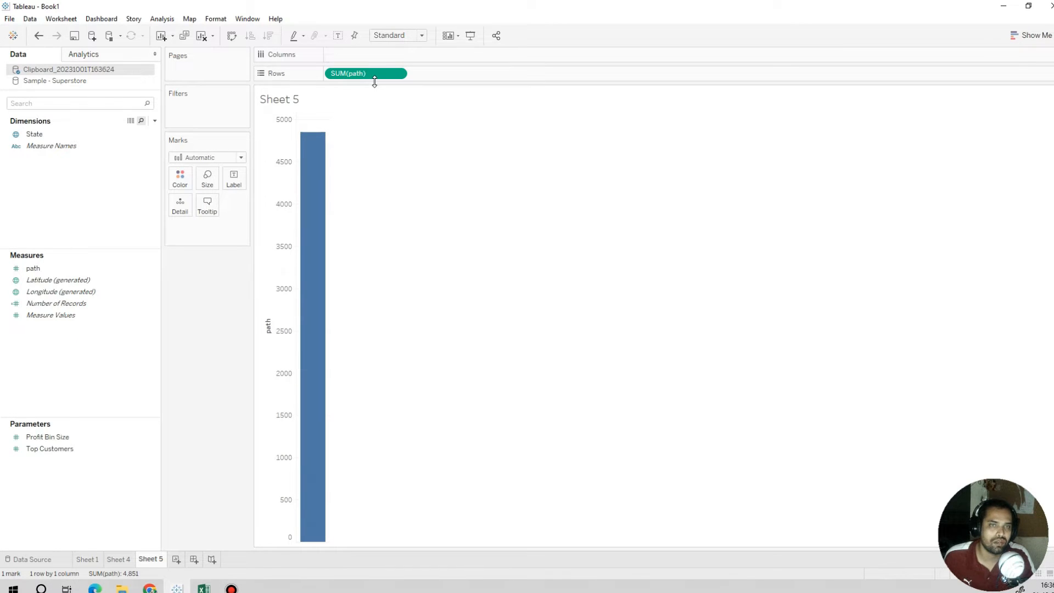
drag(368, 75, 181, 311)
Step: Create bins from the path measure under the field name path (bin), with a bin size of 5
click(82, 271)
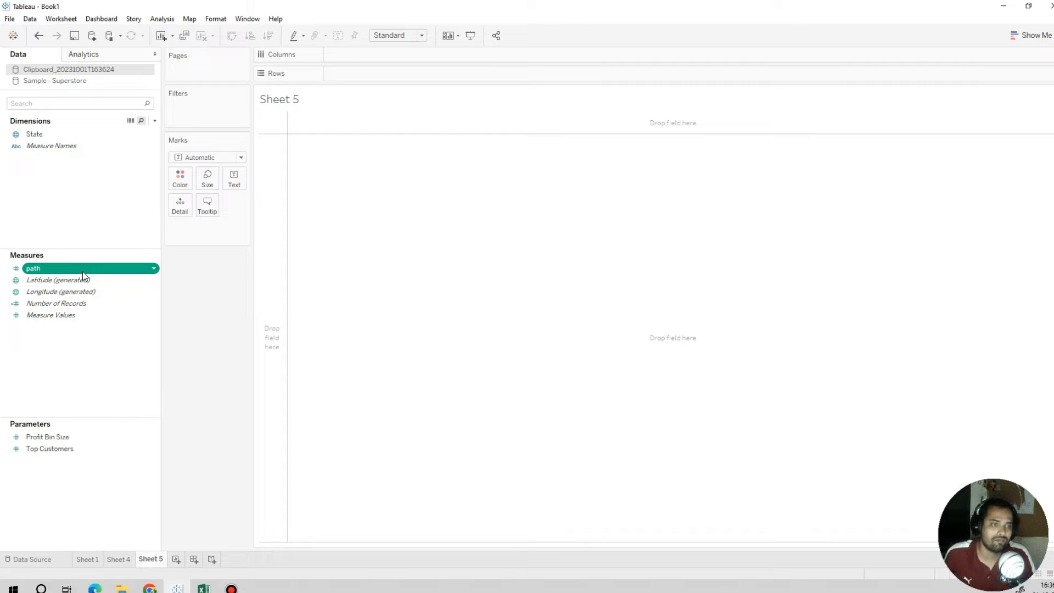
right_click(83, 271)
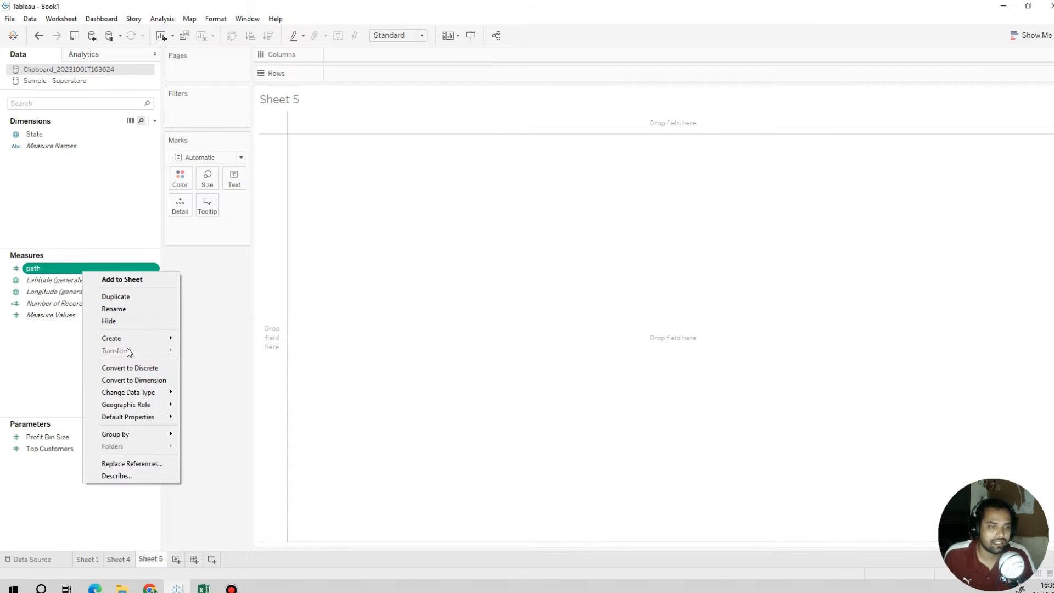
mouse_move(137, 341)
click(212, 365)
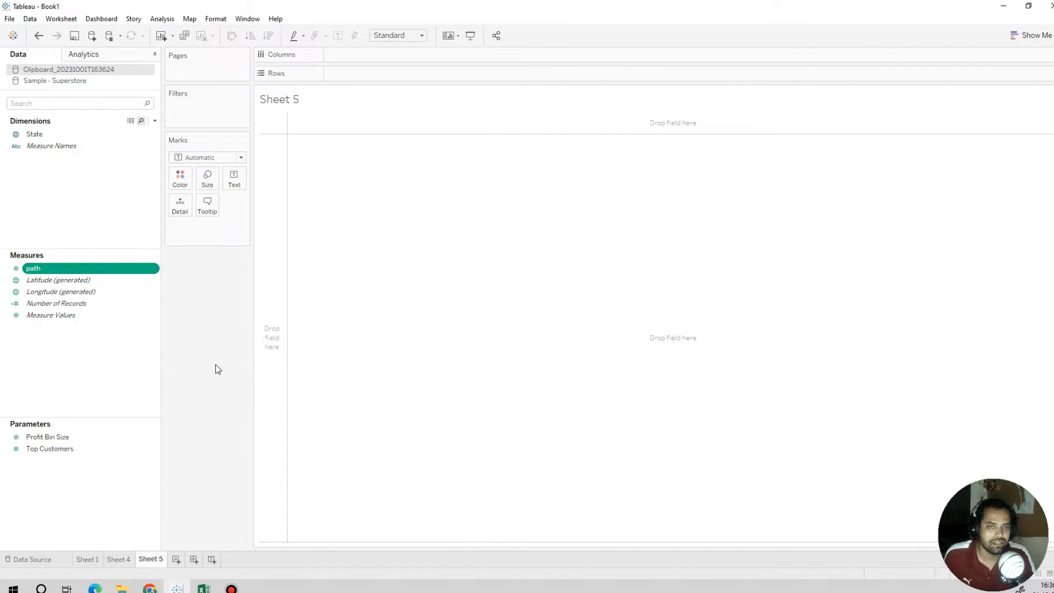
click(538, 268)
drag(534, 269, 444, 270)
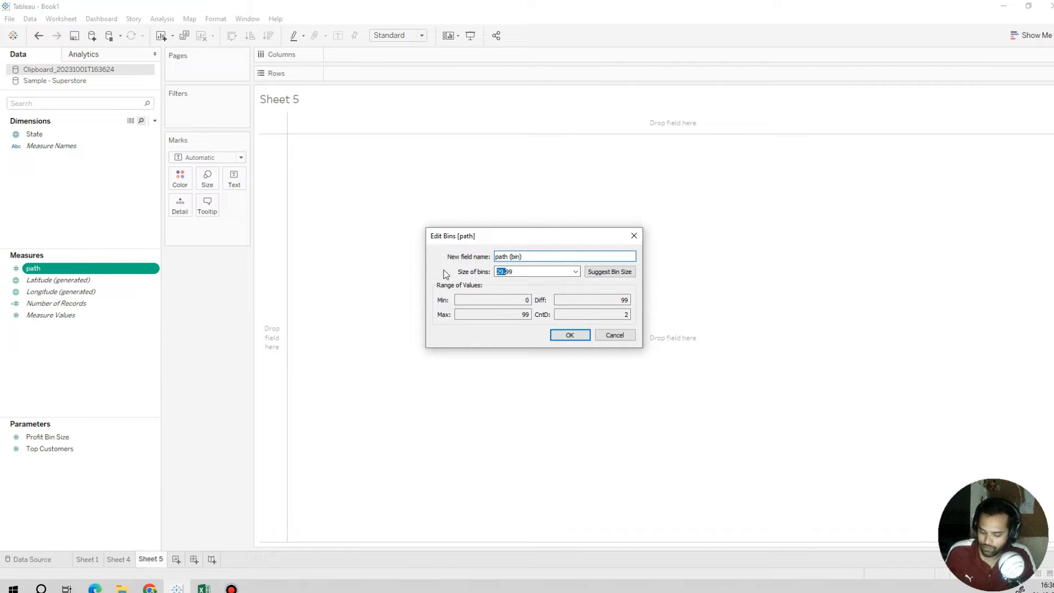
key(Right)
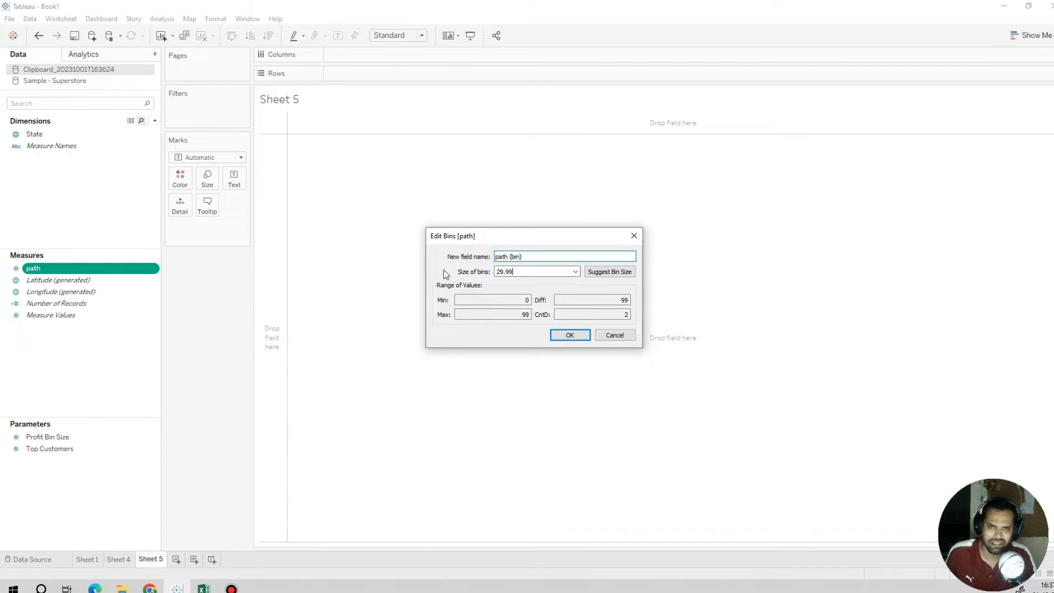
key(BackSpace)
key(BackSpace)
key(BackSpace)
key(BackSpace)
key(BackSpace)
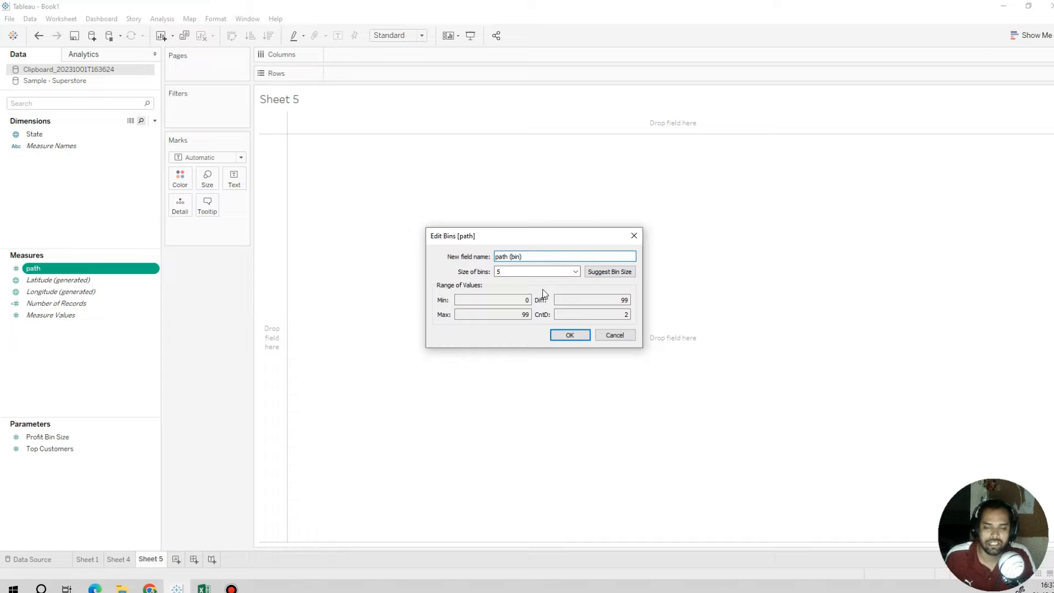
click(565, 334)
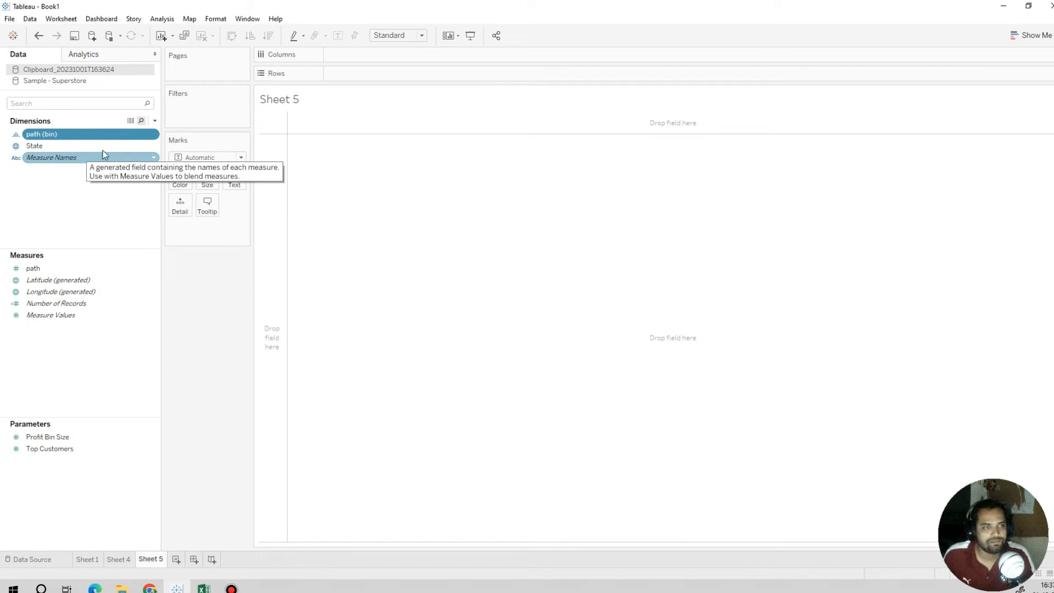
Step: Create a calculated field named index with the formula INDEX() in the pasted clipboard data source
click(156, 120)
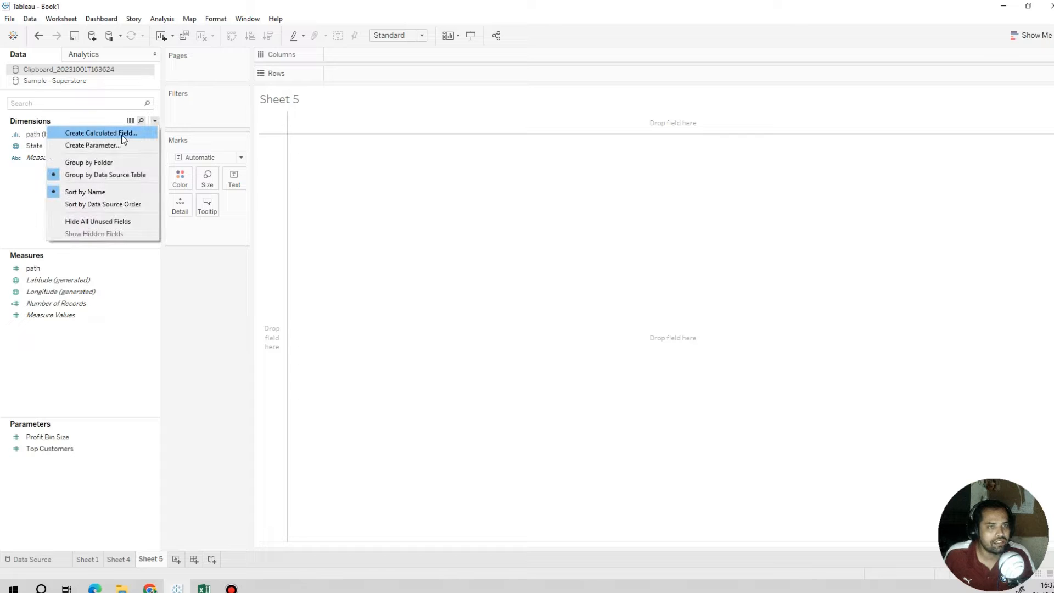
click(127, 135)
text(index)
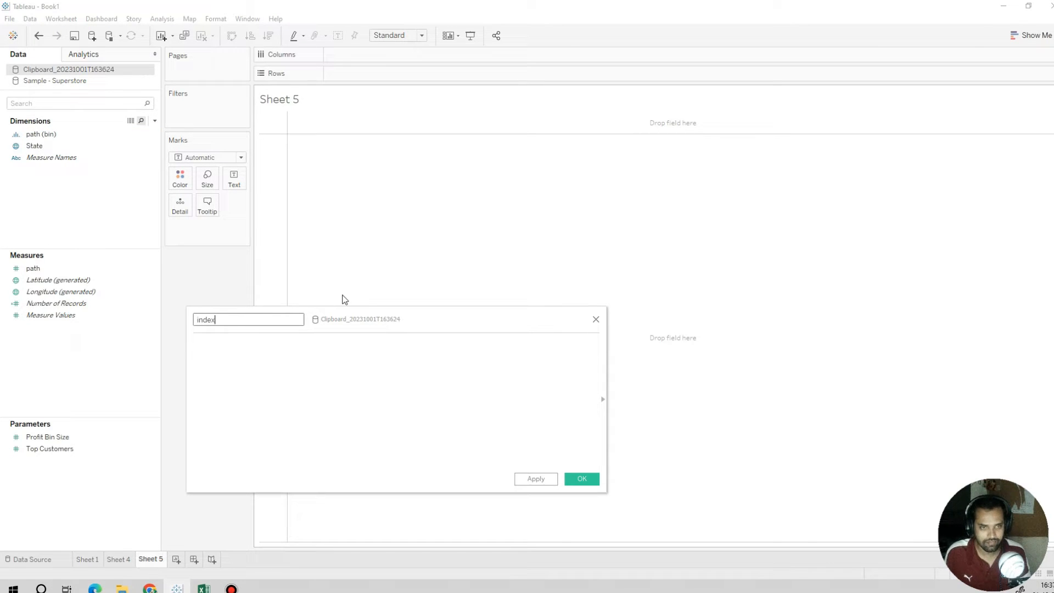
key(Tab)
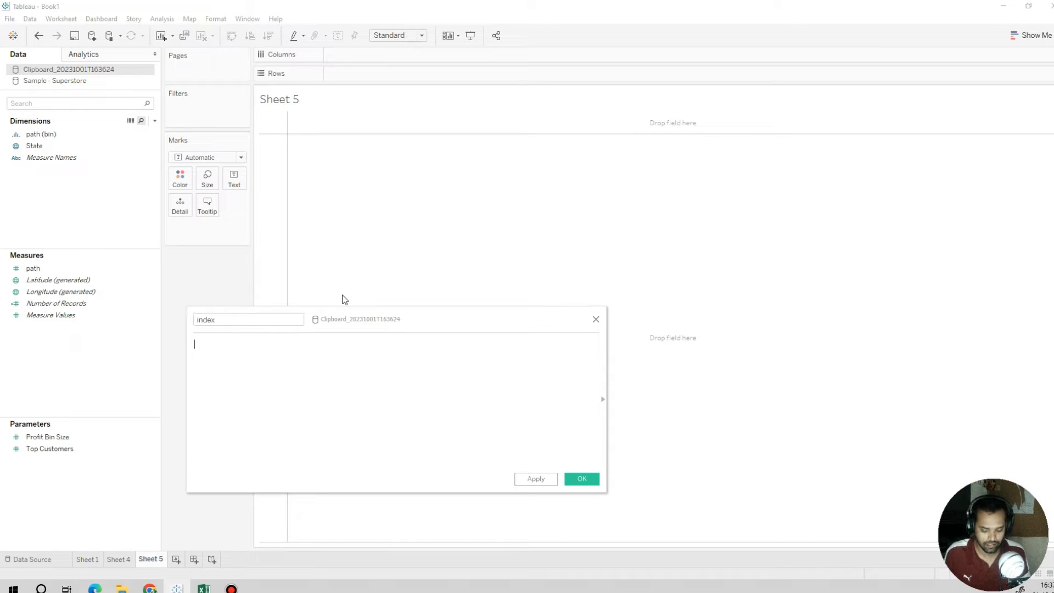
text(inde)
key(Return)
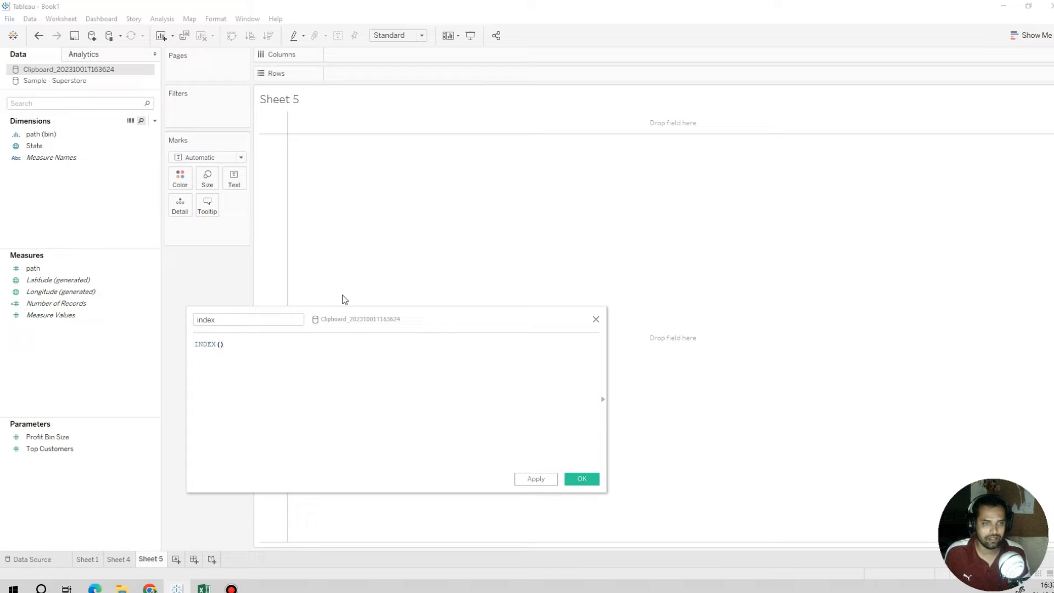
click(554, 482)
click(575, 482)
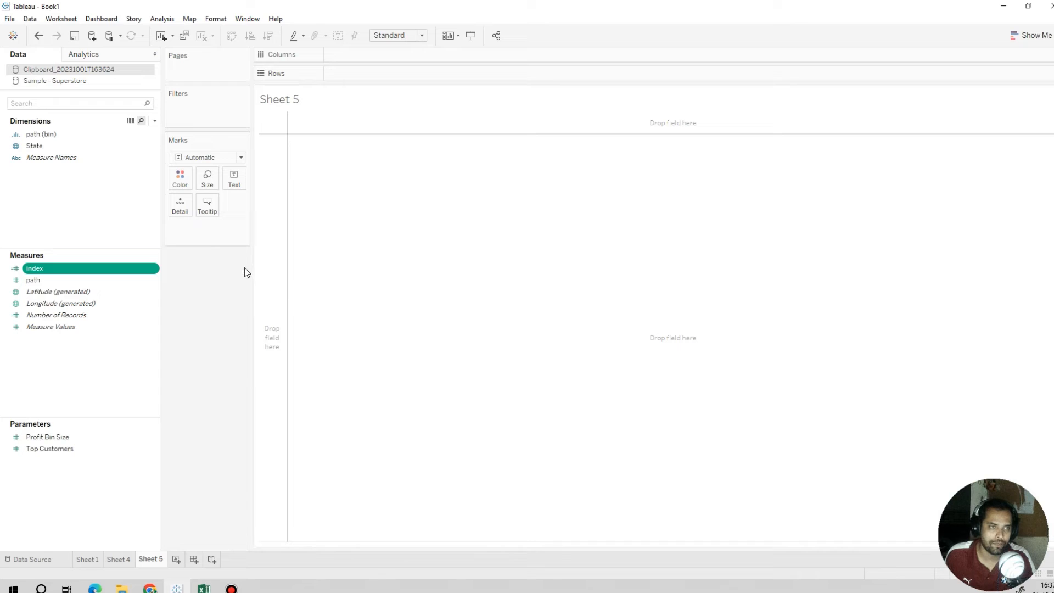
Step: Filter the sheet by State from Sample - Superstore to California, New York, Pennsylvania, Texas and Washington
click(71, 147)
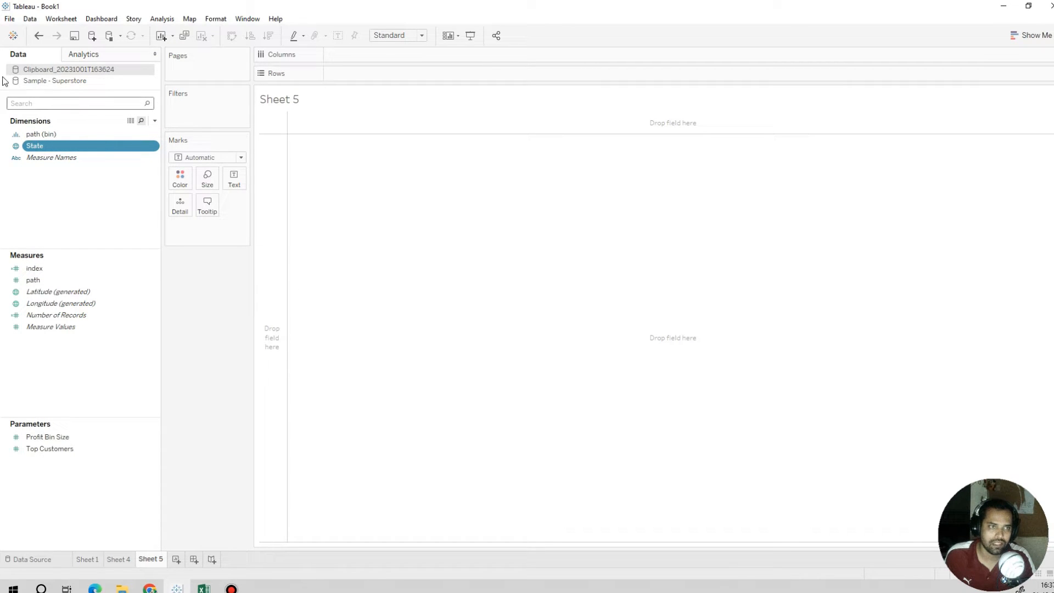
click(74, 84)
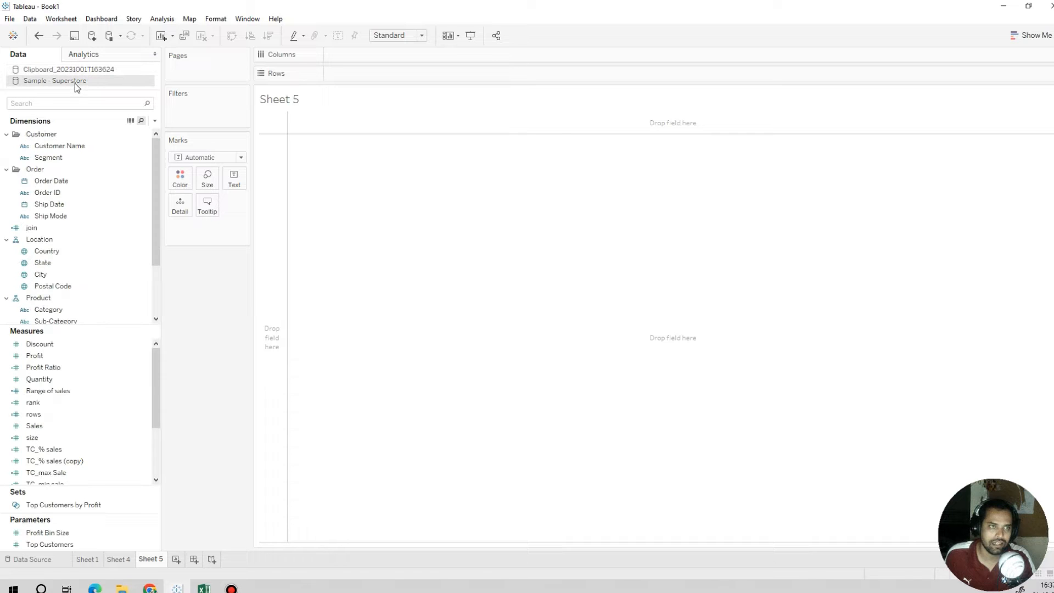
click(66, 263)
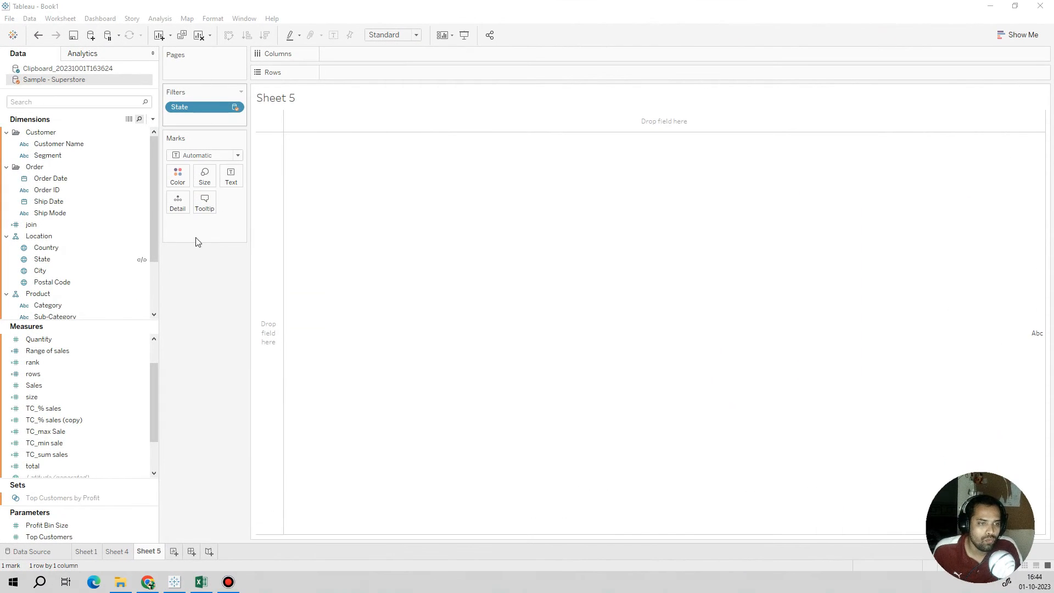
click(131, 376)
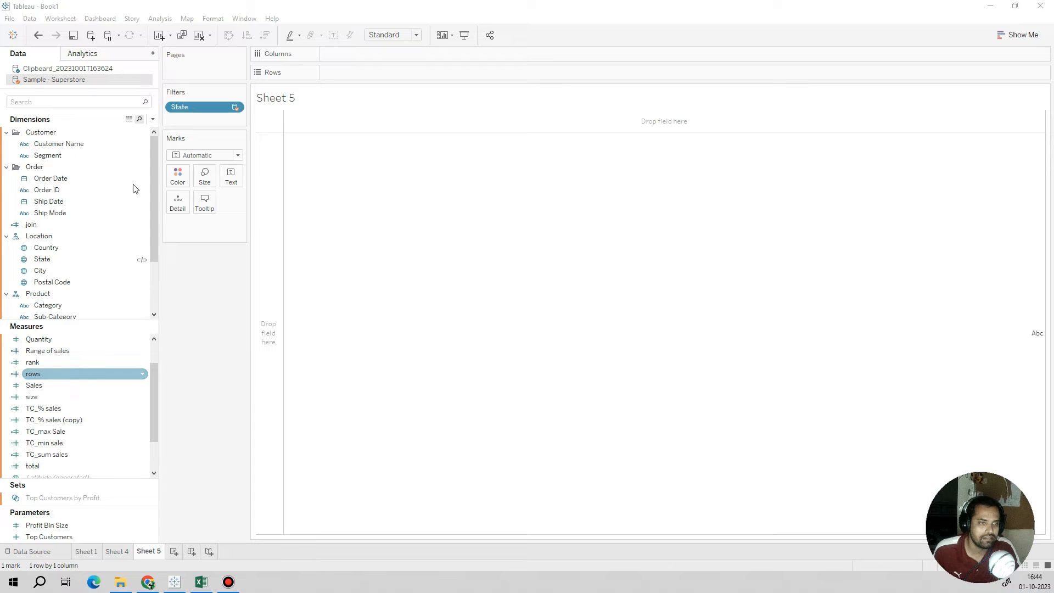
Step: Place index from the clipboard source on Columns and State from Sample - Superstore on Rows
click(68, 69)
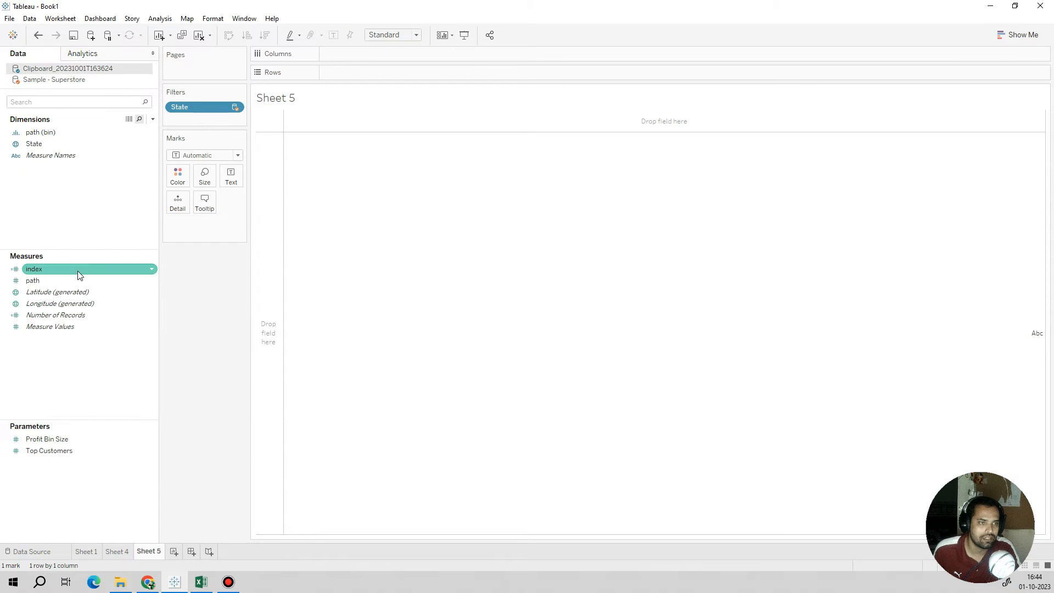
drag(78, 274, 408, 56)
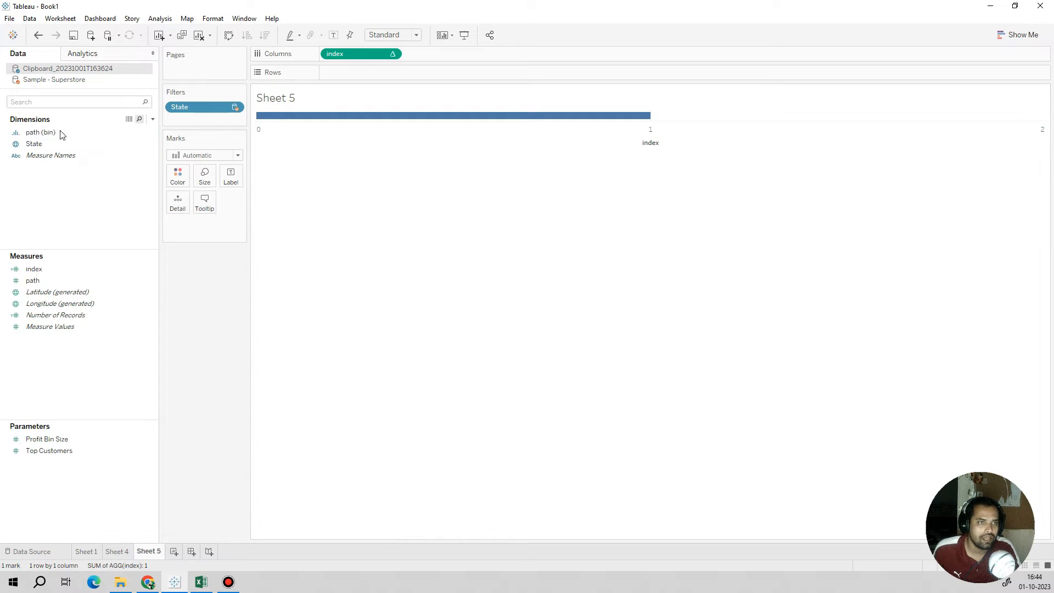
click(79, 81)
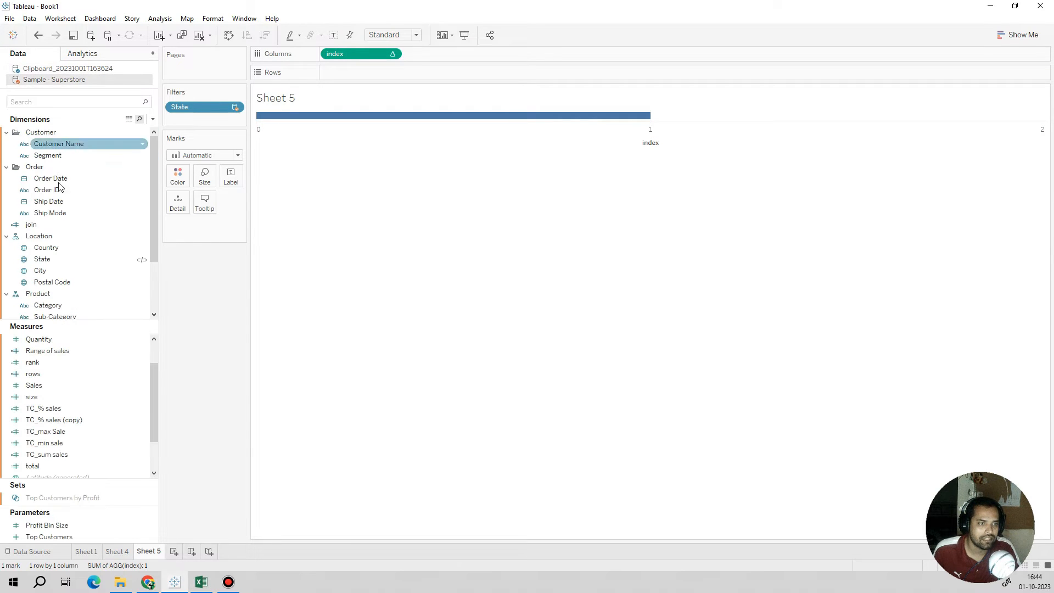
drag(59, 260, 386, 77)
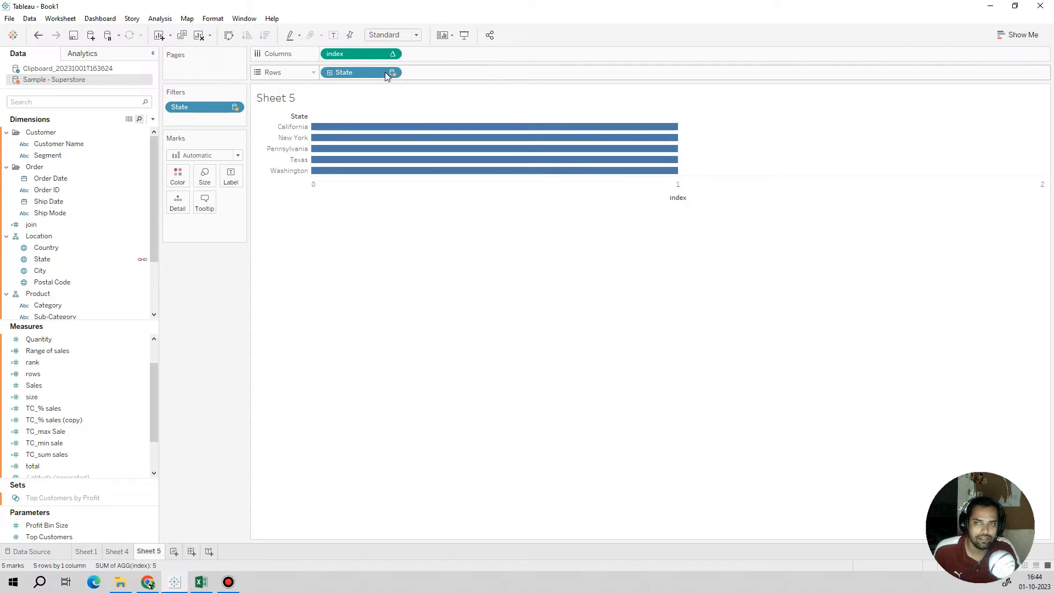
Step: Add path (bin) from the clipboard source to Rows after State and change the mark type to Square
click(61, 70)
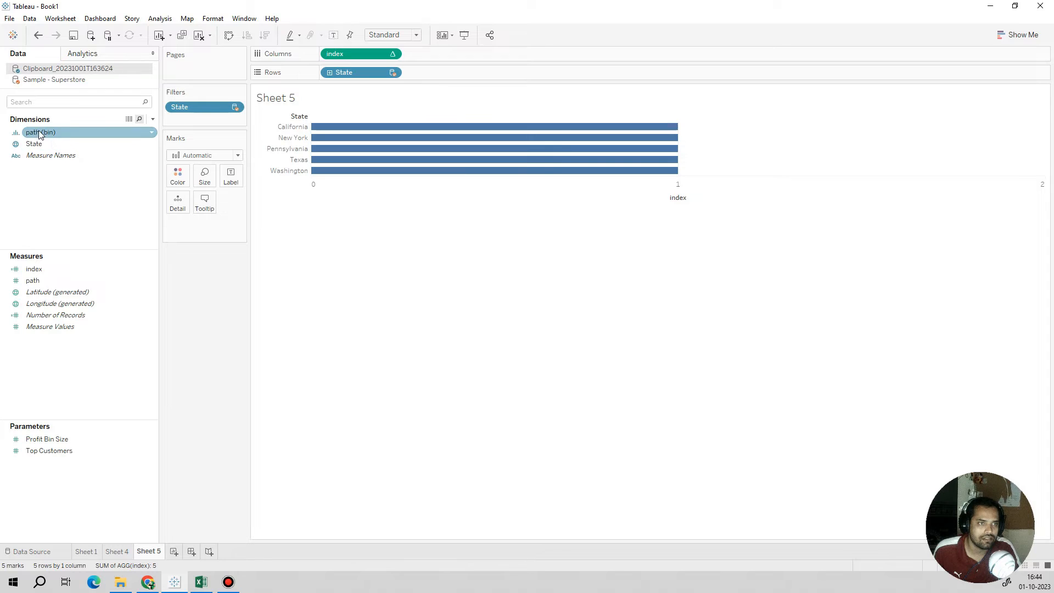
drag(39, 134, 448, 73)
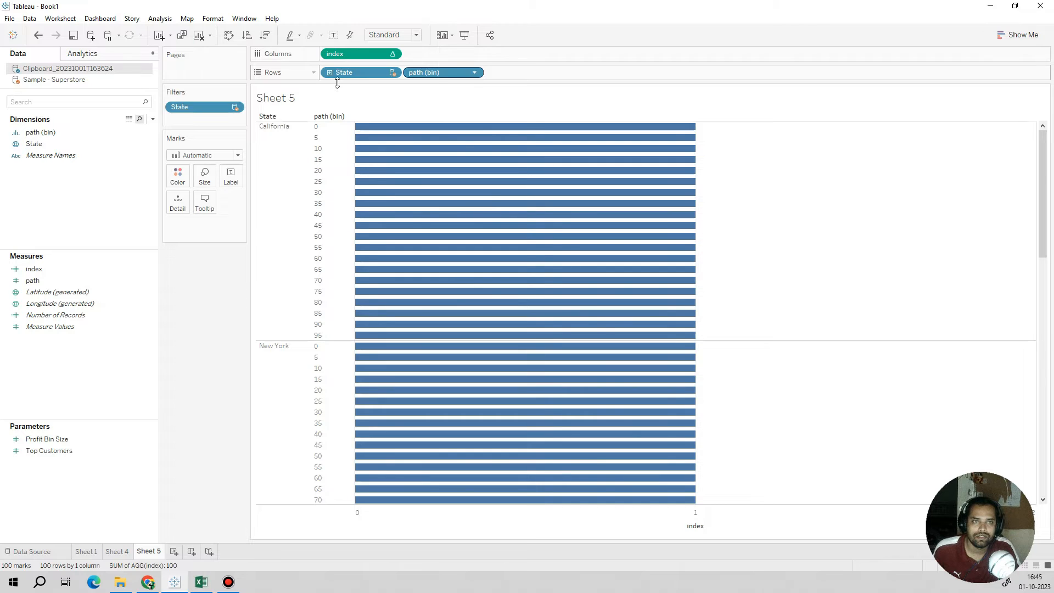
click(236, 155)
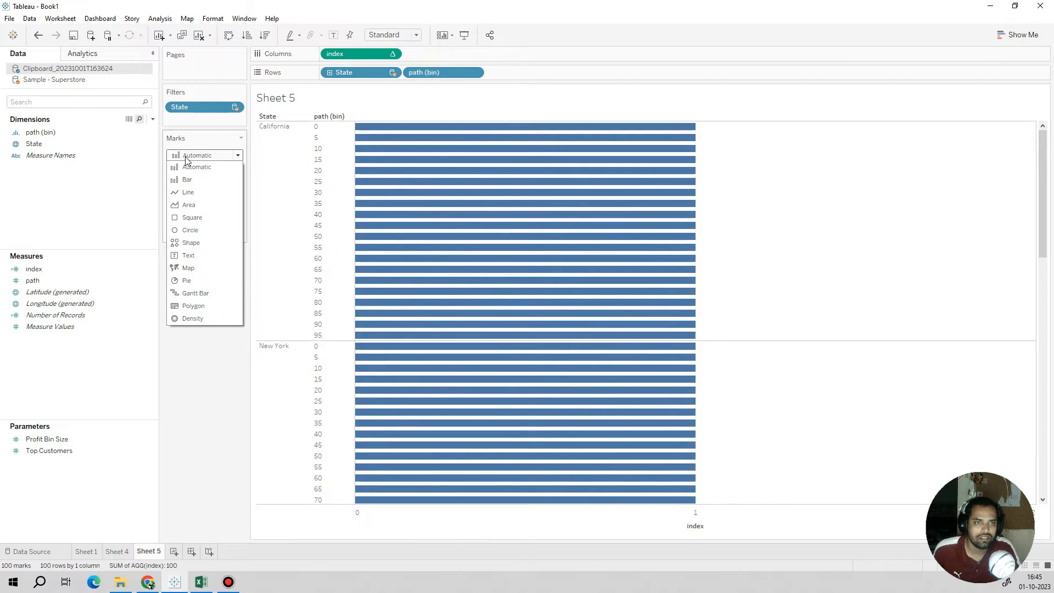
click(187, 218)
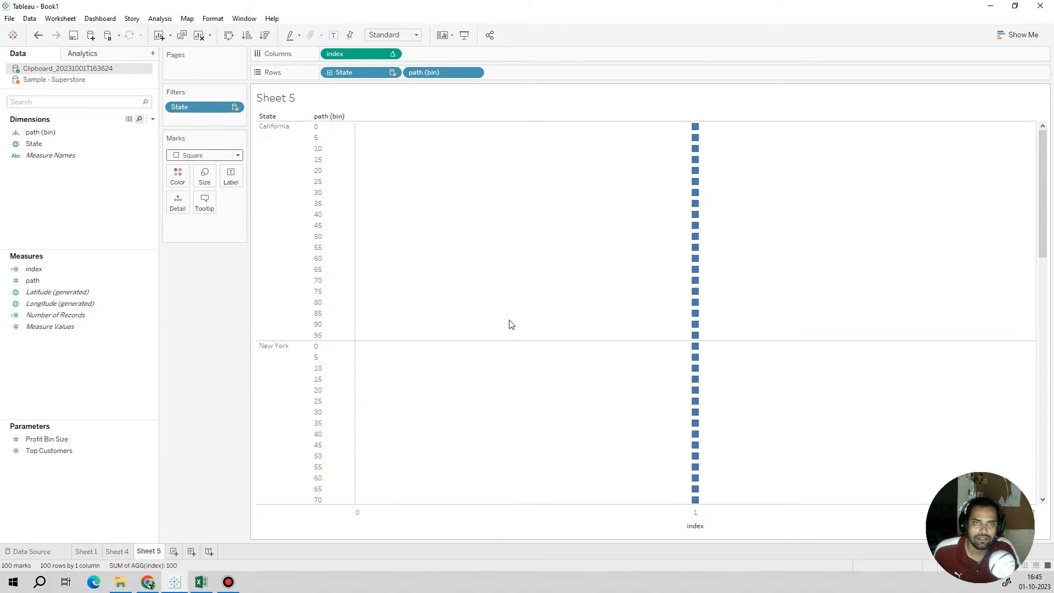
Step: Move path (bin) from Rows to Detail and set the index table calculation to compute along path (bin)
drag(417, 74, 177, 204)
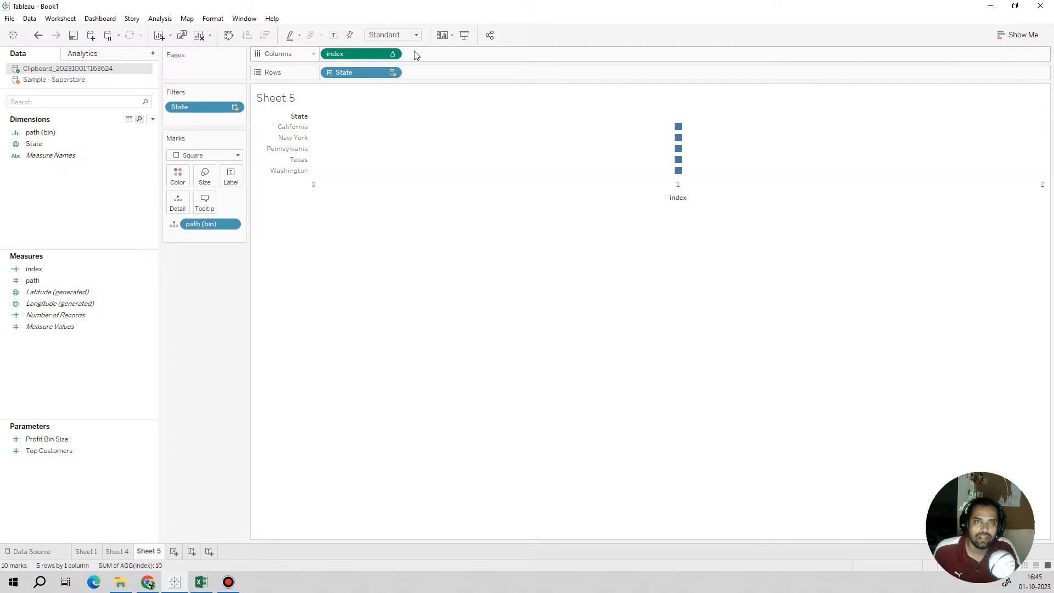
click(393, 54)
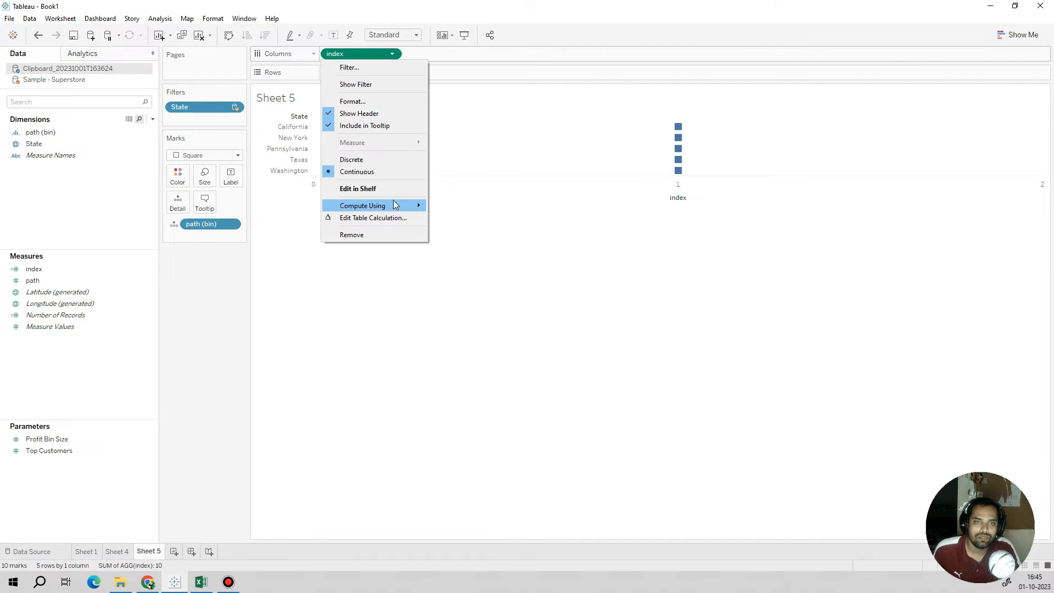
mouse_move(394, 206)
click(461, 230)
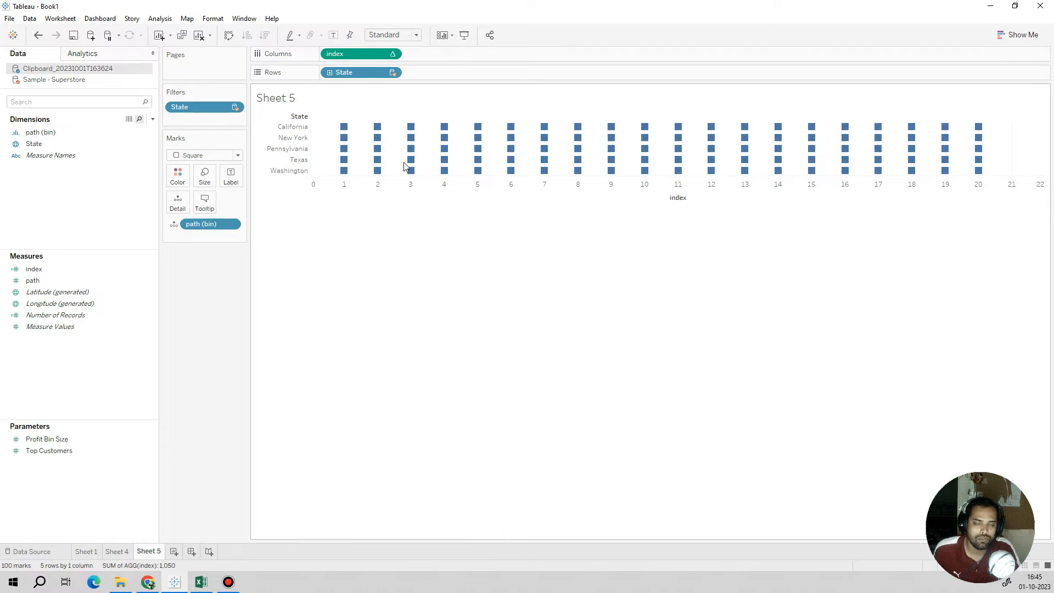
Step: Add TC_% sales from Sample - Superstore as the mark label on Sheet 5
mouse_move(413, 171)
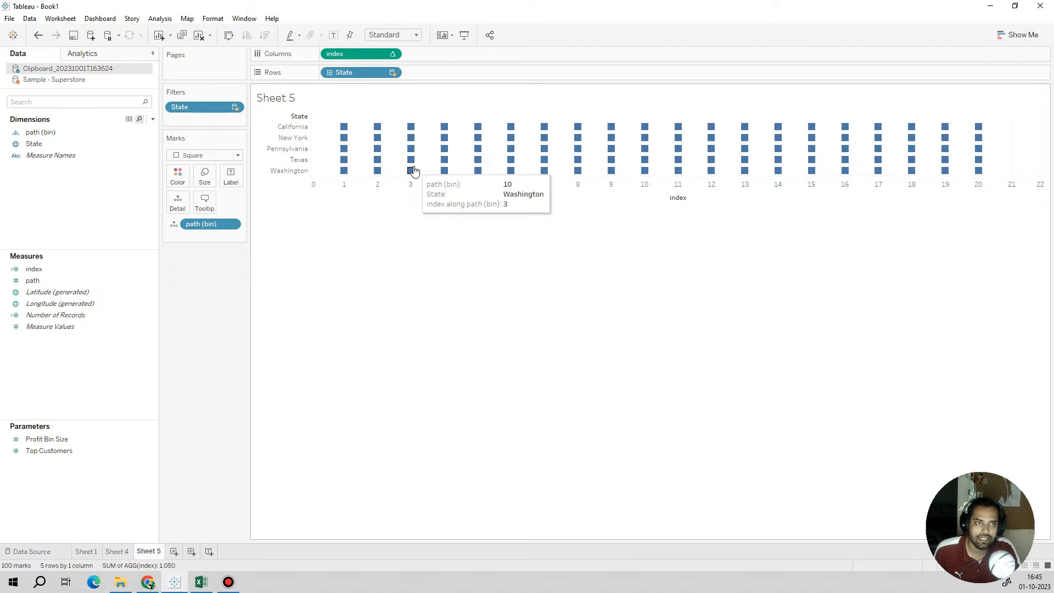
click(61, 81)
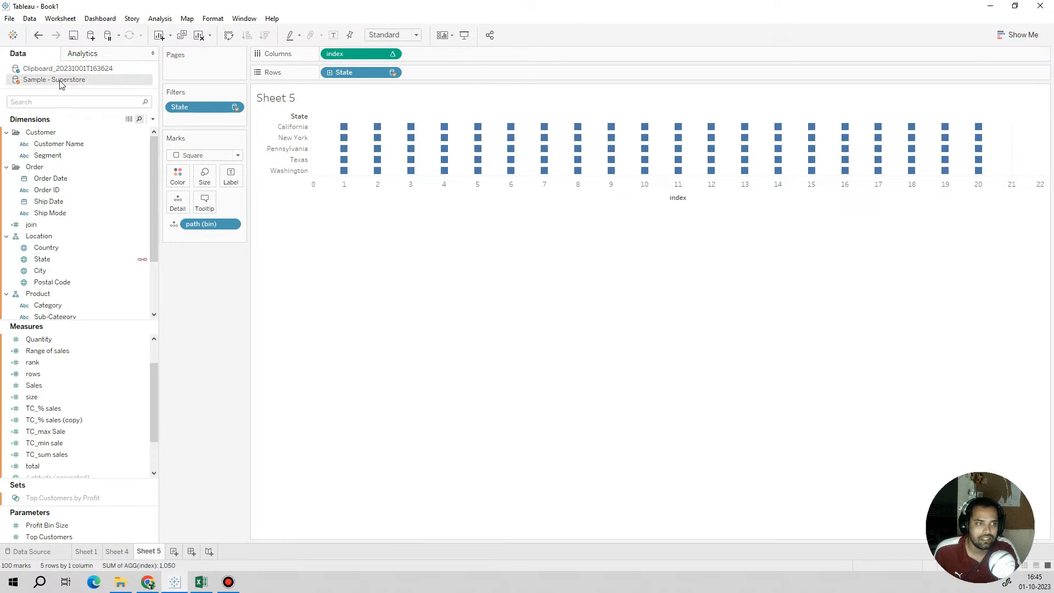
click(55, 410)
click(36, 413)
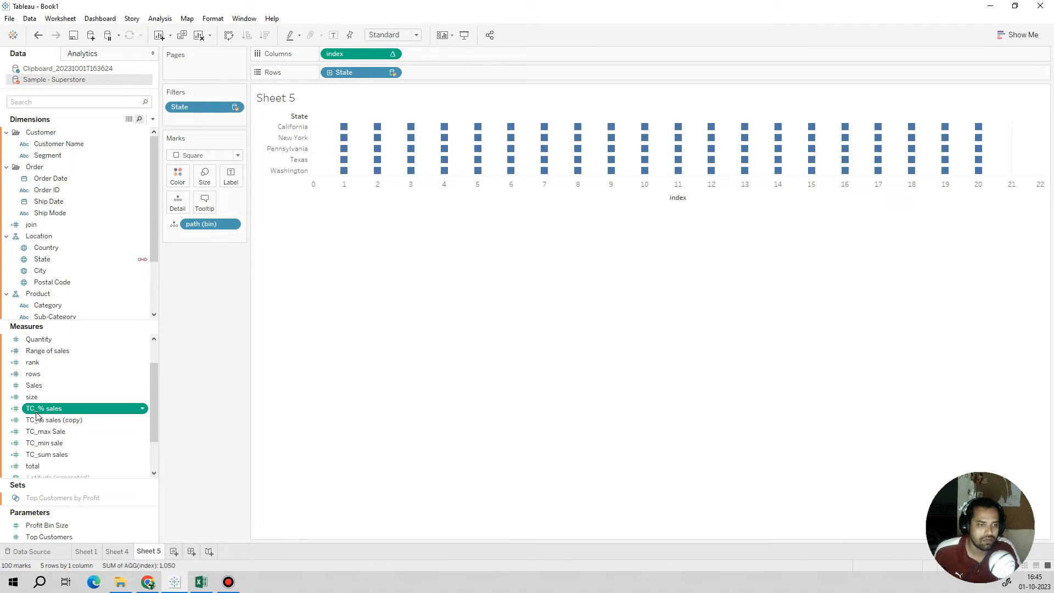
drag(36, 412, 230, 176)
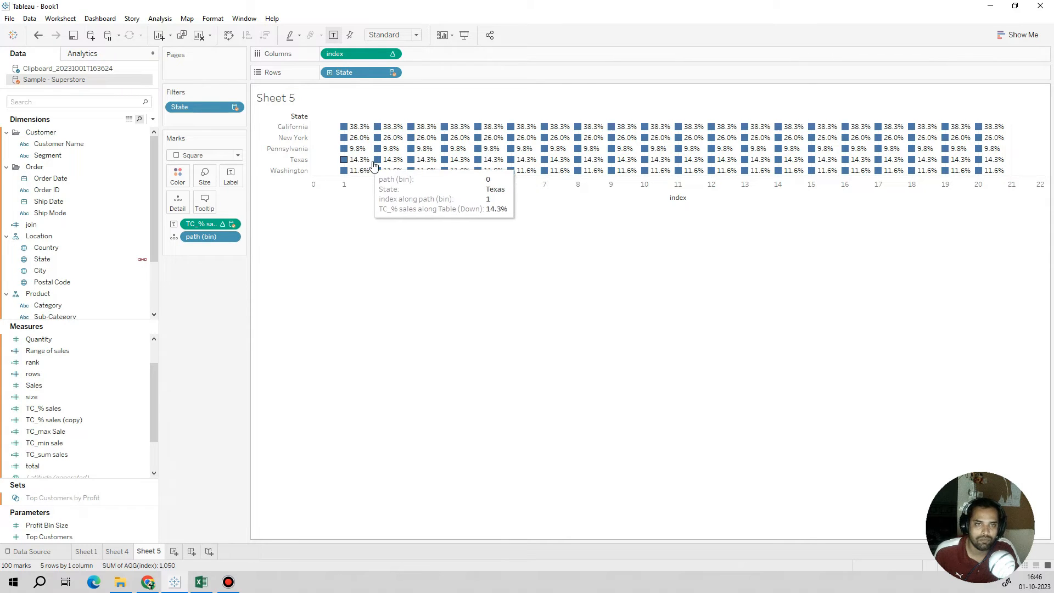
Step: Compare the per-state percentages on Sheet 4's bar chart with the labels on Sheet 5
click(115, 551)
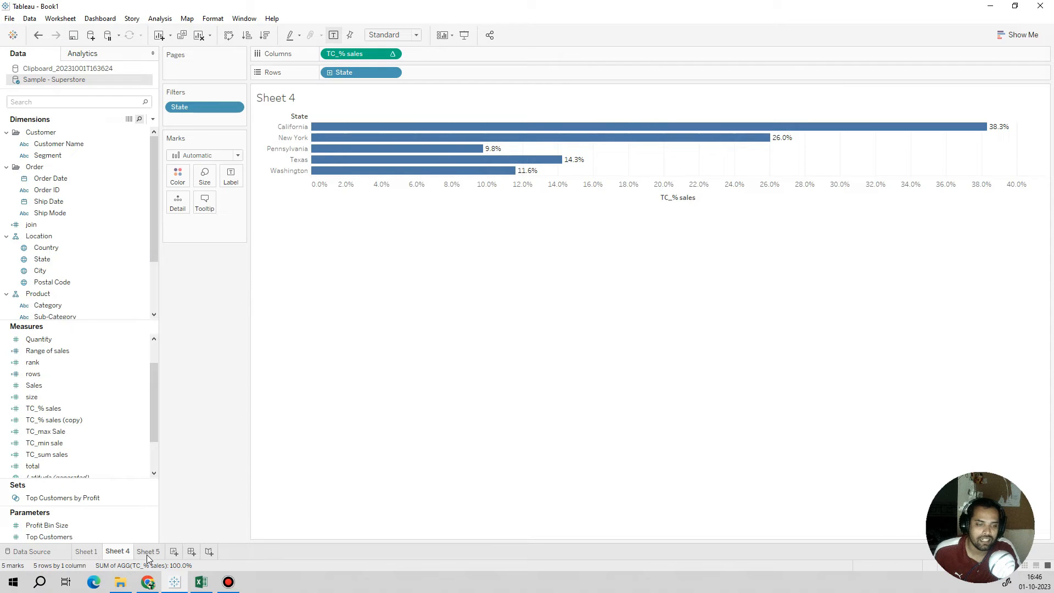
mouse_move(147, 557)
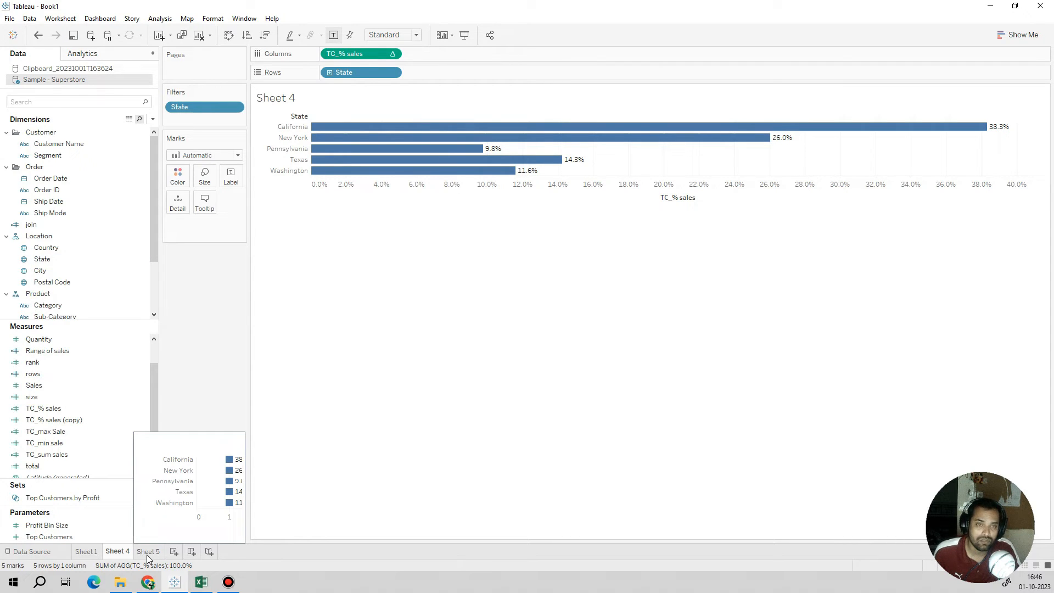
click(147, 551)
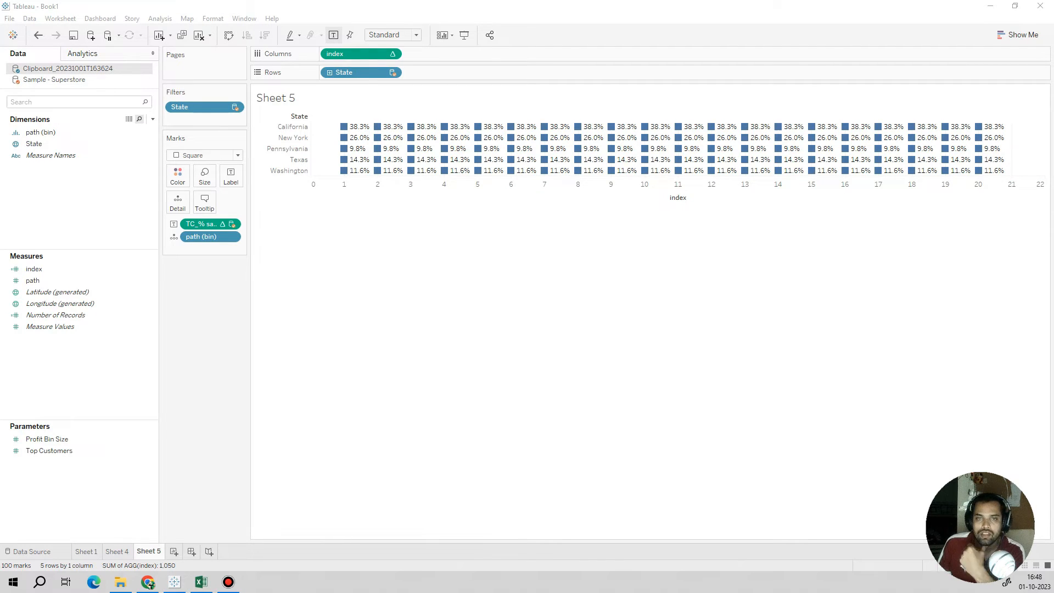
mouse_move(354, 132)
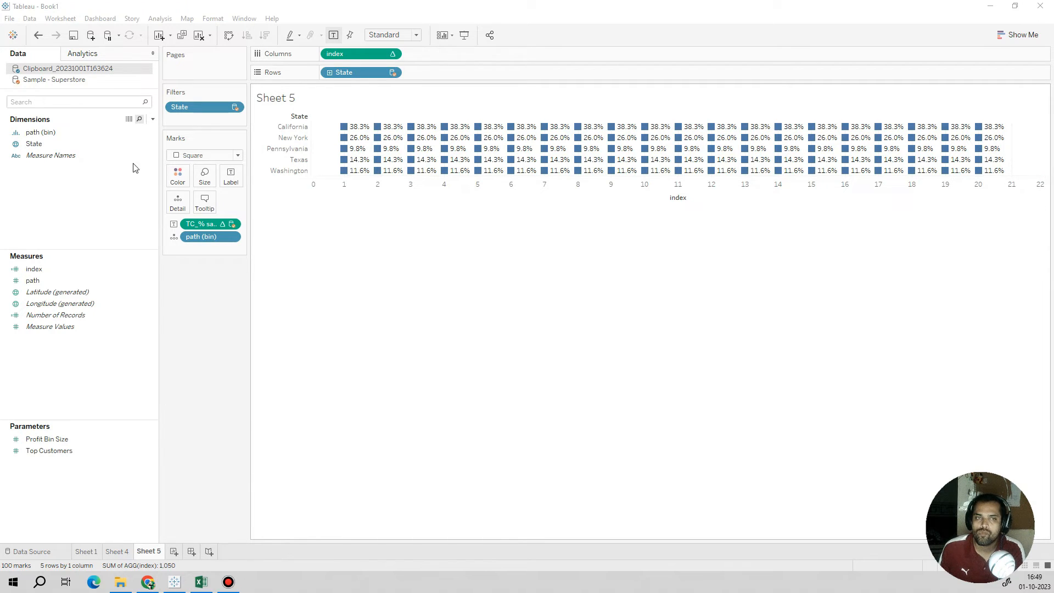
Step: Edit path (bin) in the clipboard source and set the size of bins to 10
click(58, 133)
right_click(57, 133)
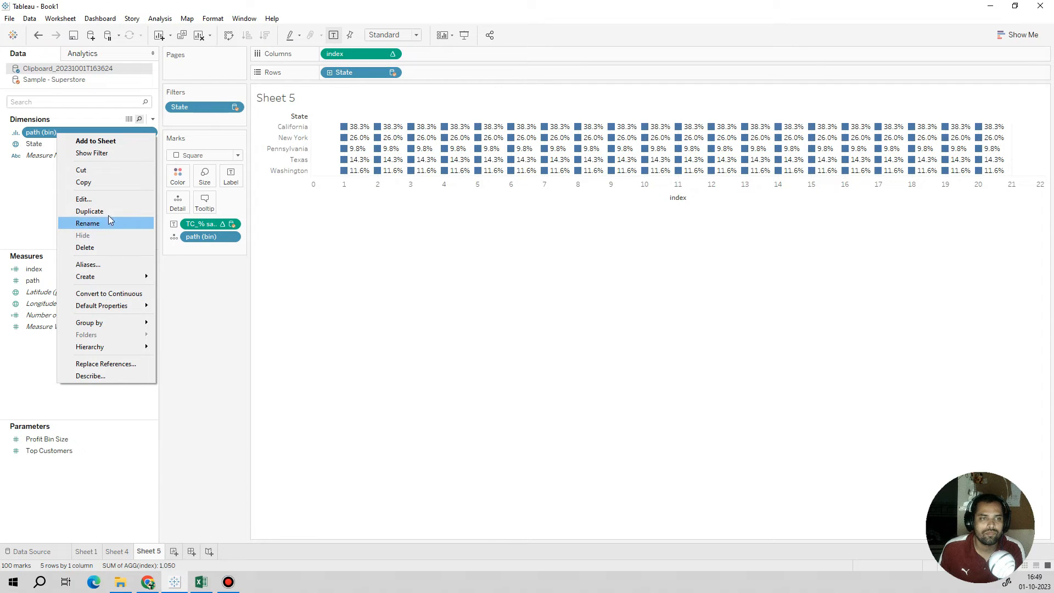
click(88, 199)
key(Tab)
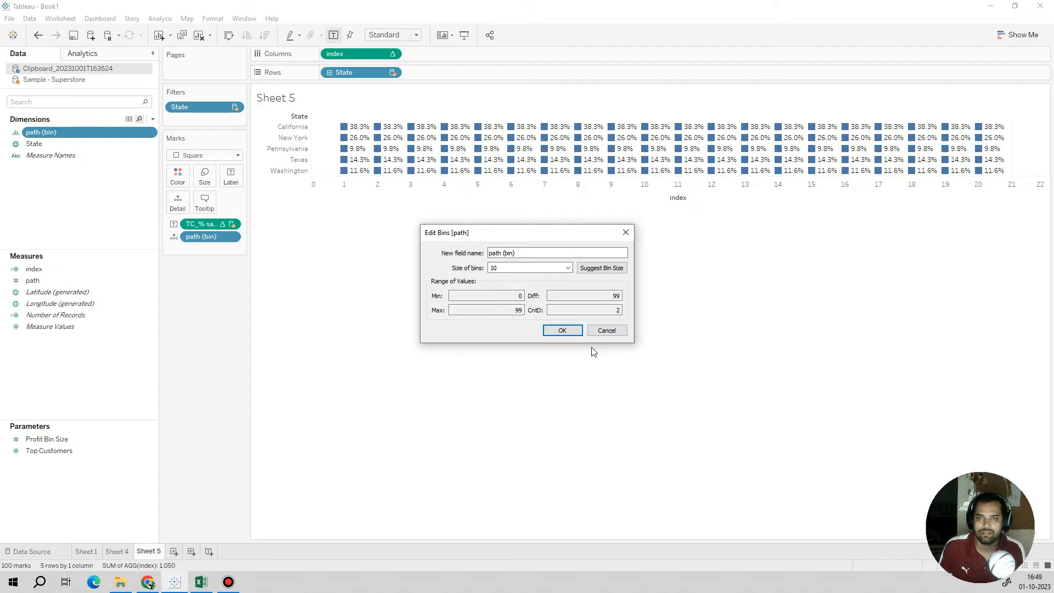
click(569, 331)
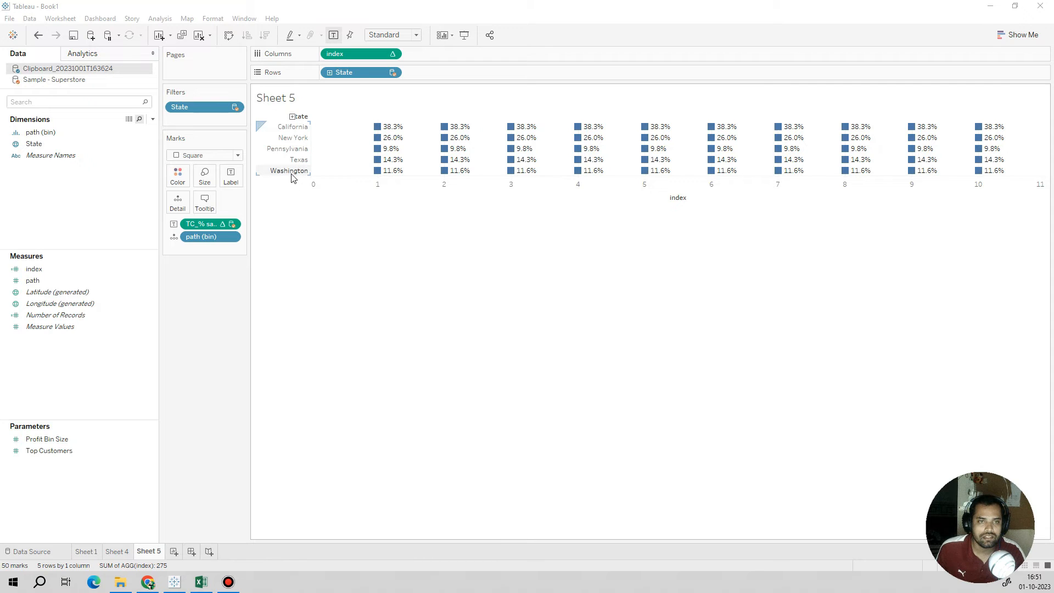
Step: Increase the height of the State rows and center the mark labels horizontally on the squares
drag(291, 208, 294, 352)
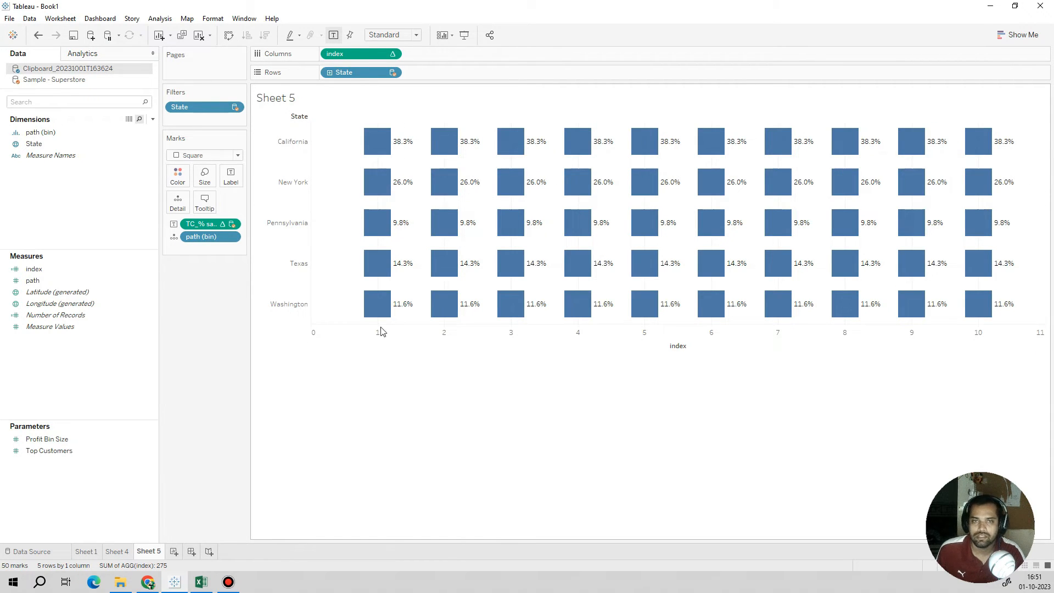
click(230, 176)
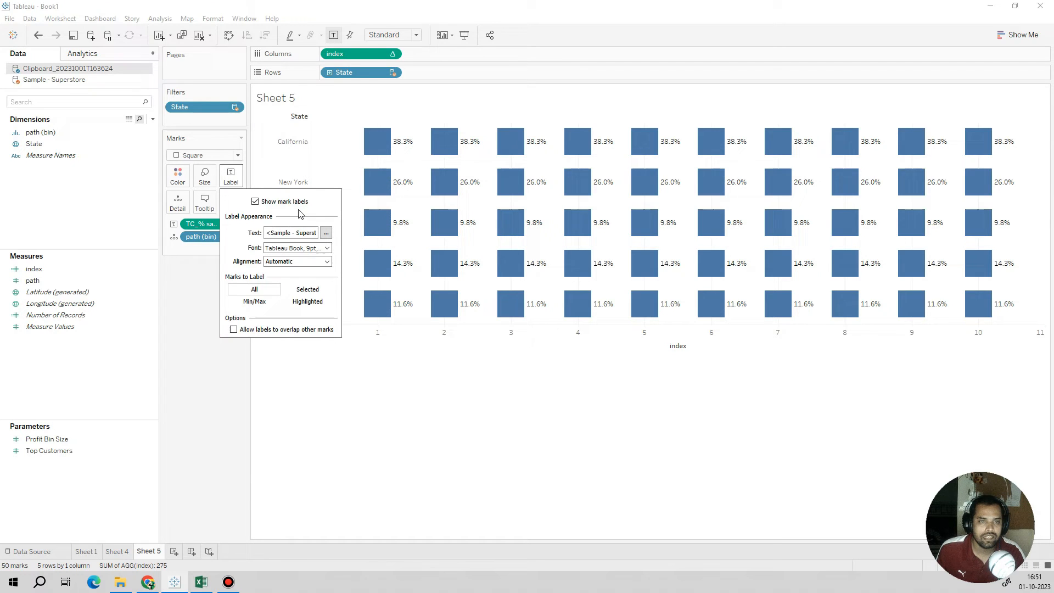
click(297, 262)
click(292, 306)
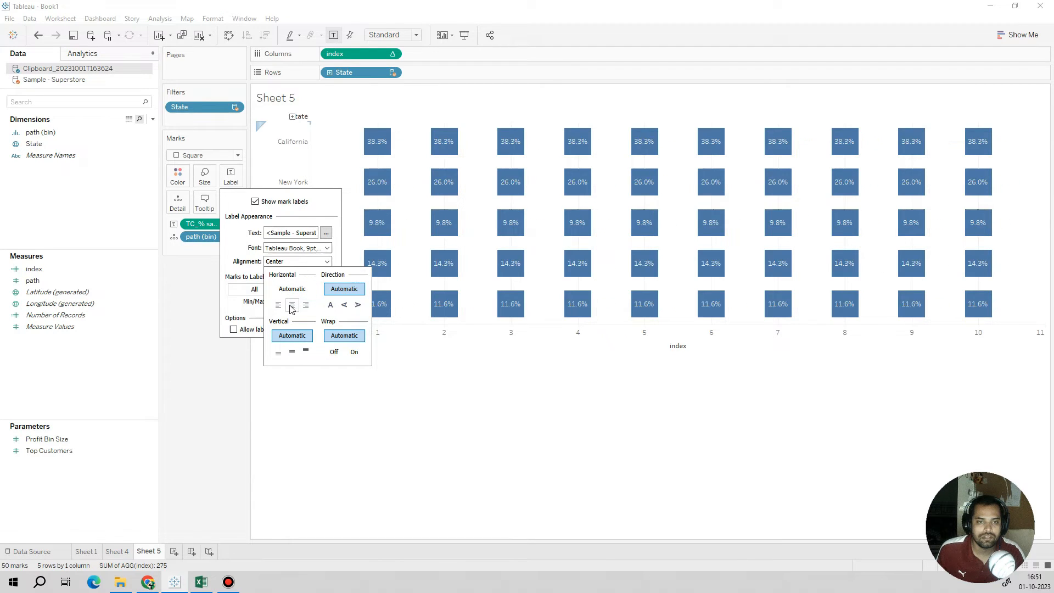
click(375, 119)
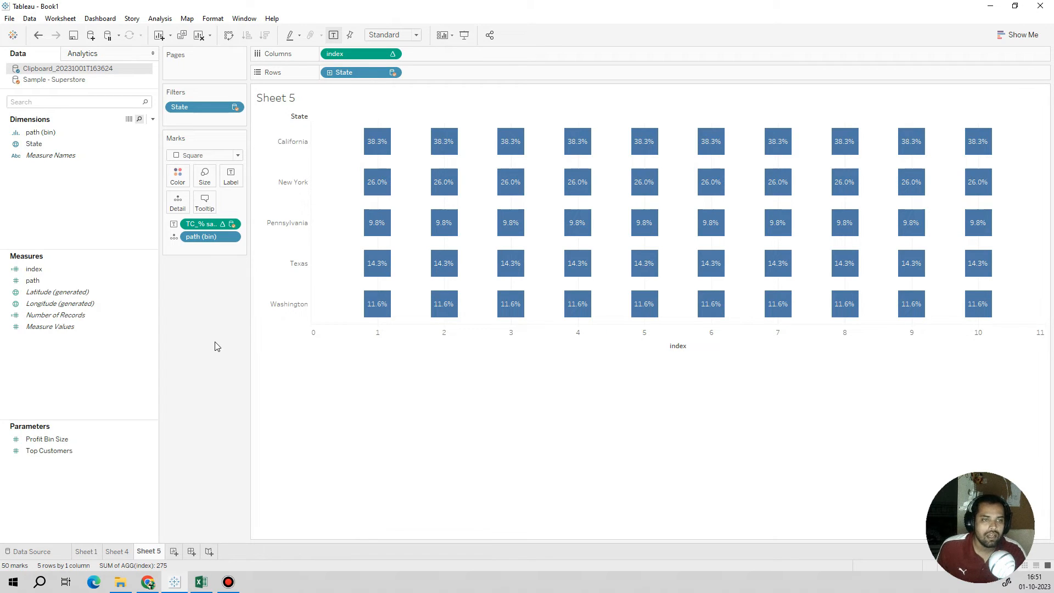
Step: Add TC_% sales (copy) from Sample - Superstore as a second mark label and inspect the California squares
click(68, 272)
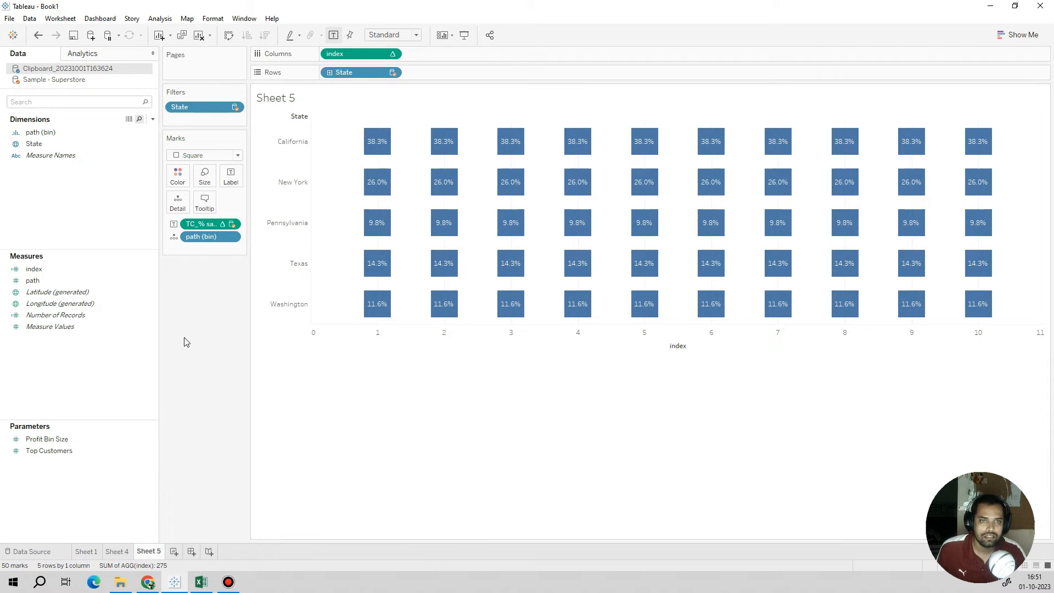
click(55, 82)
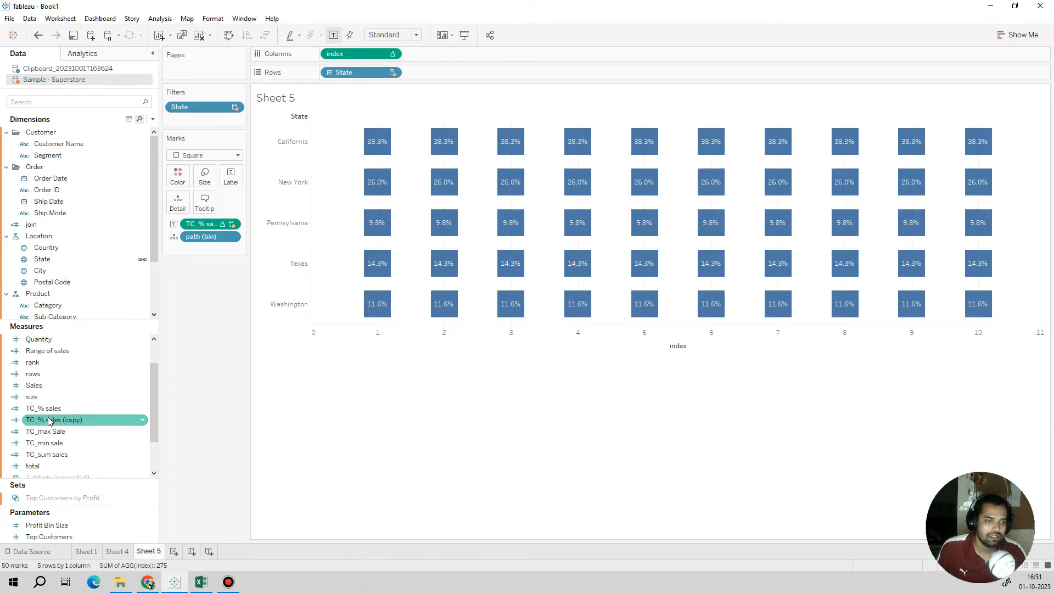
drag(49, 421, 230, 177)
mouse_move(386, 150)
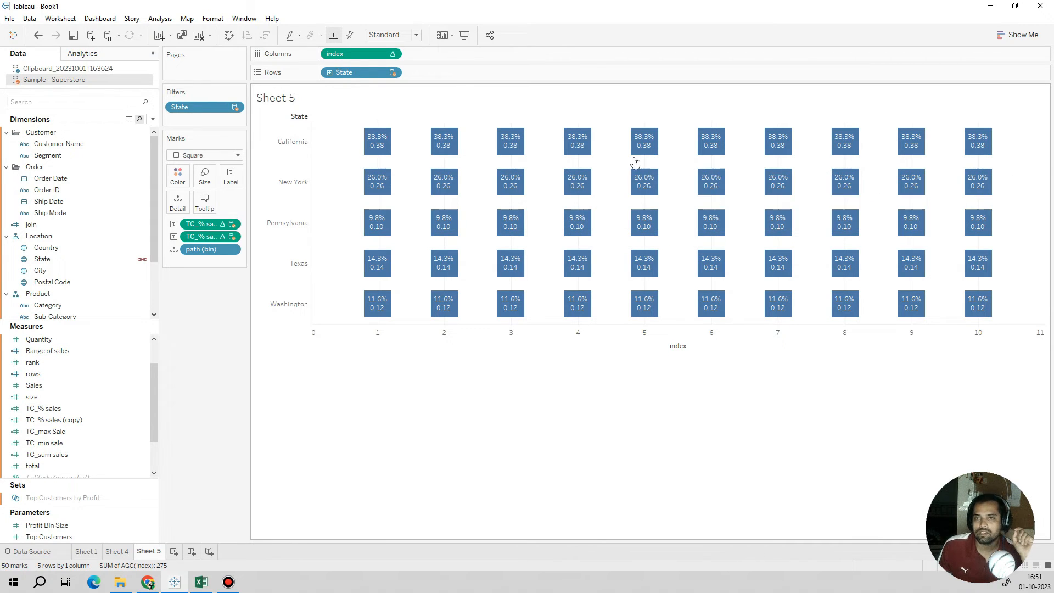
mouse_move(433, 151)
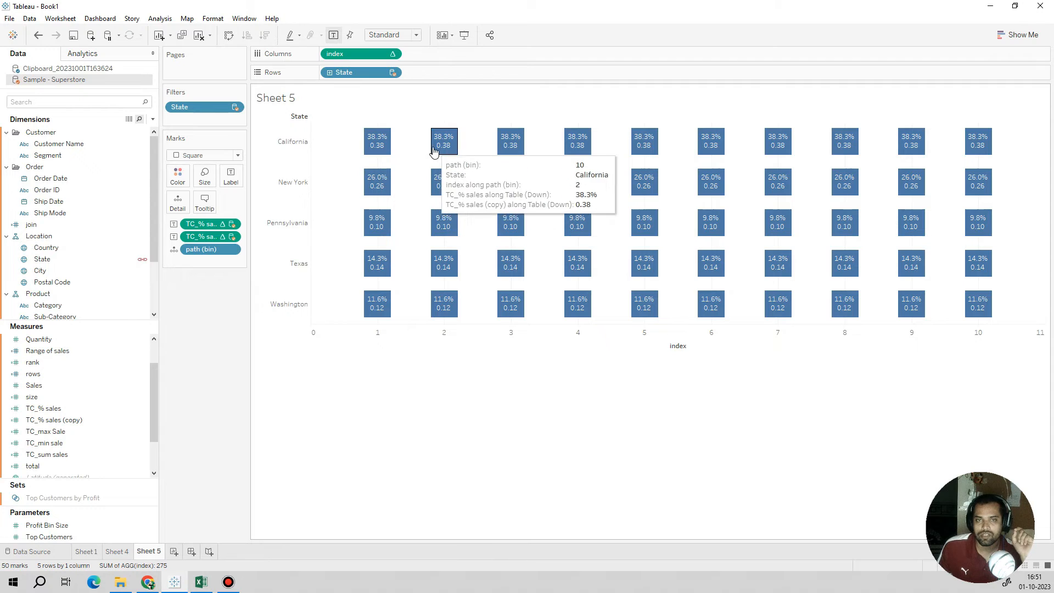
mouse_move(645, 150)
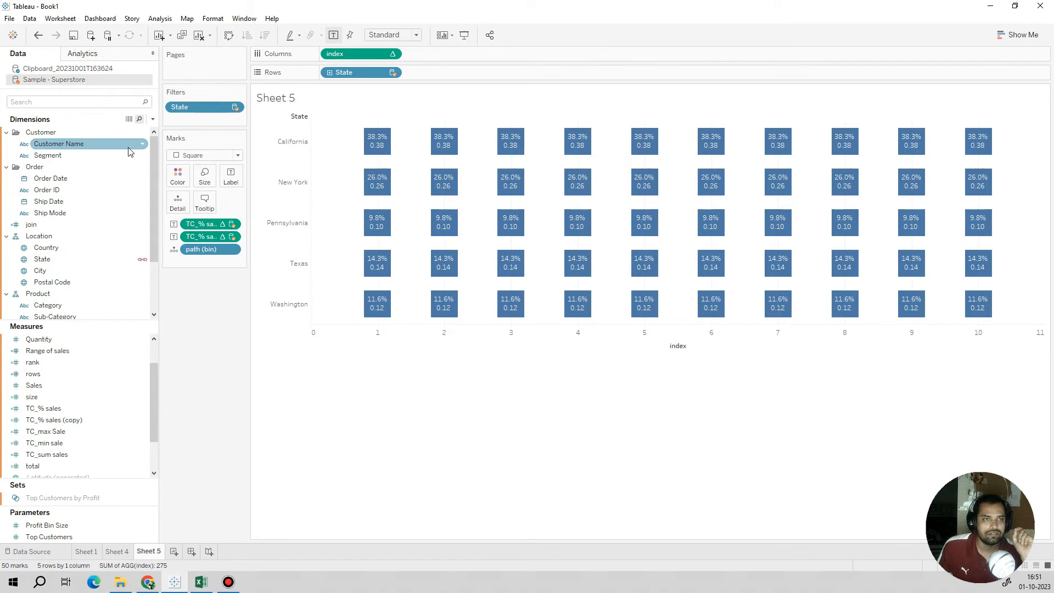
Step: Start a new calculated field in Sample - Superstore and name it "tc block value"
mouse_move(131, 152)
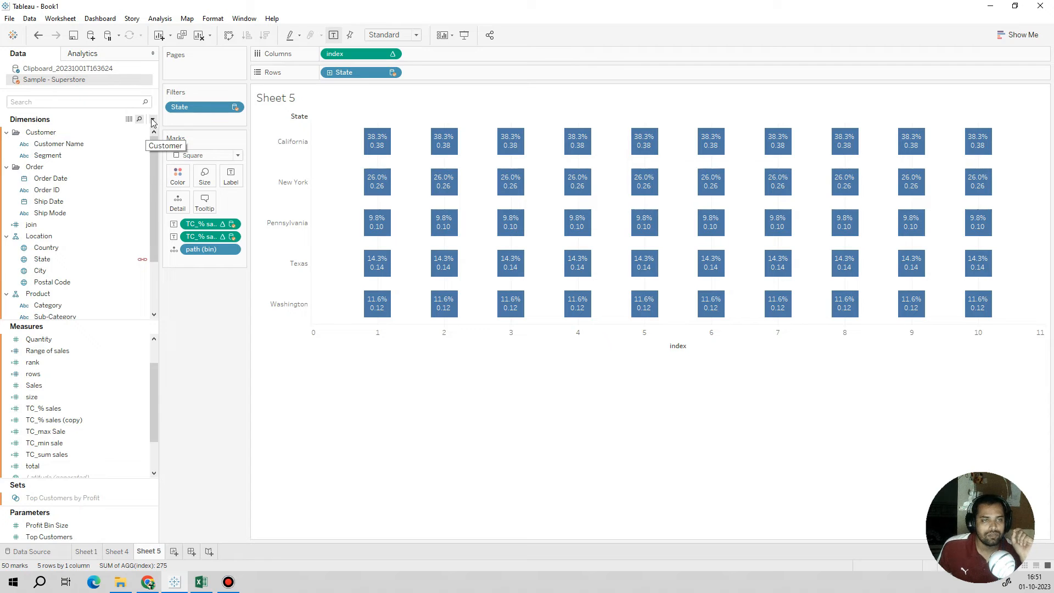
click(83, 408)
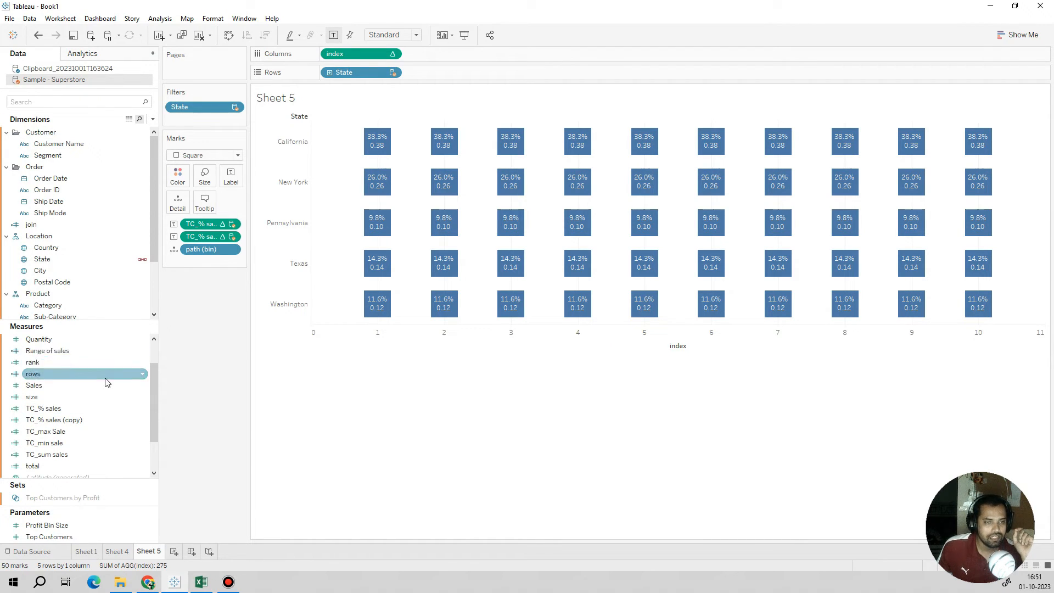
scroll(106, 382, up, 1)
click(153, 119)
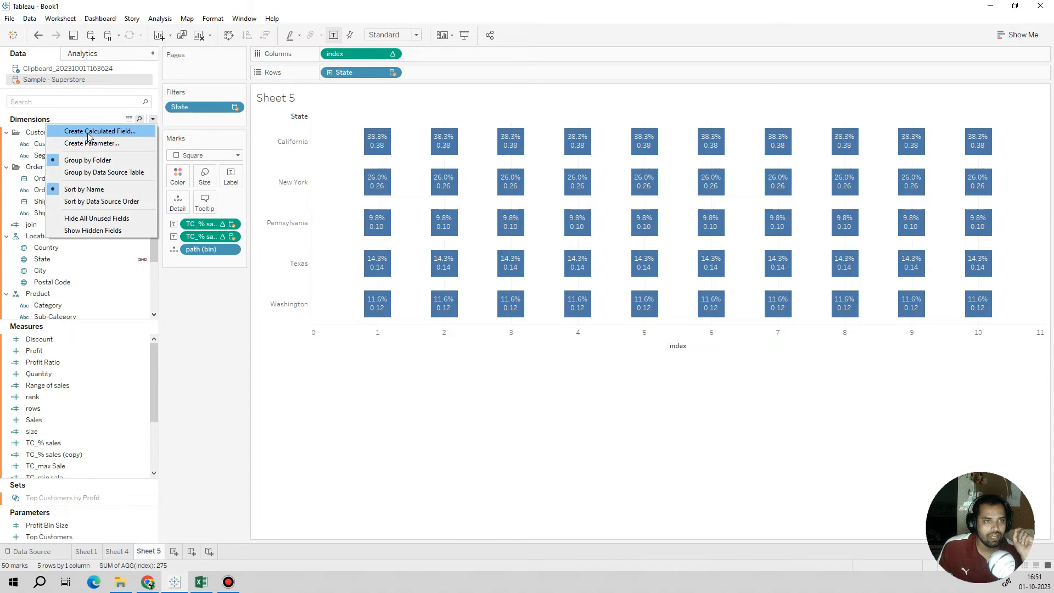
click(88, 132)
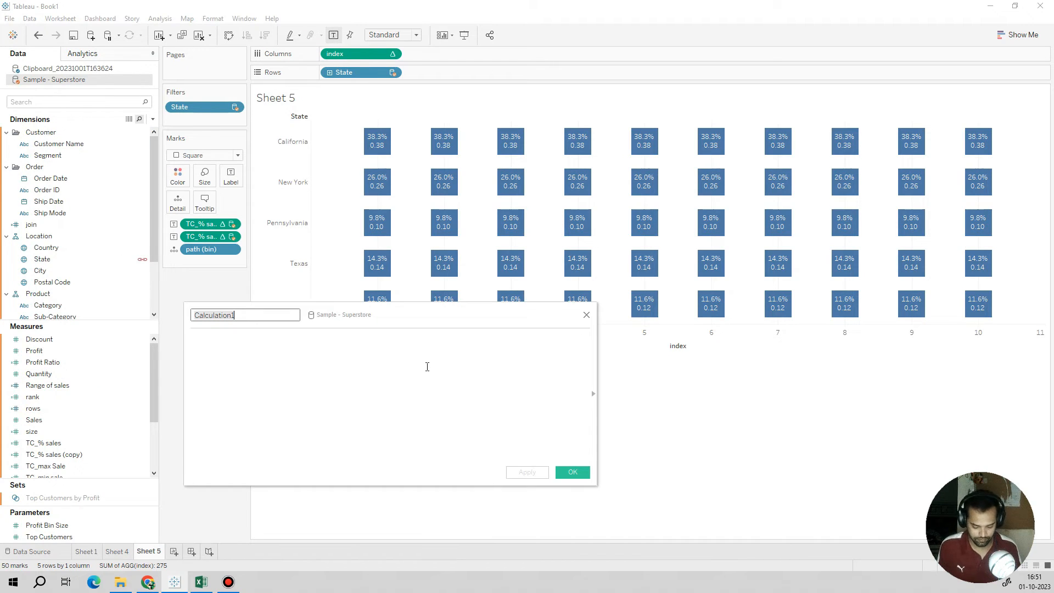
text(tc block value)
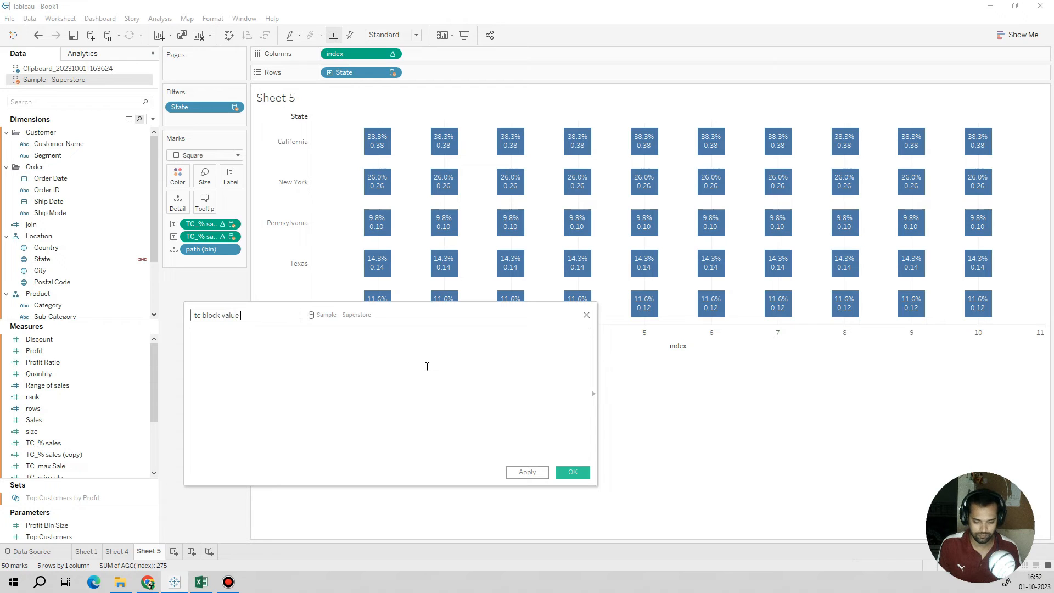
Step: Enter the formula INDEX()/WINDOW_MAX([Clipboard_20231001T163624].[index]) for tc block value
click(427, 367)
text(ind)
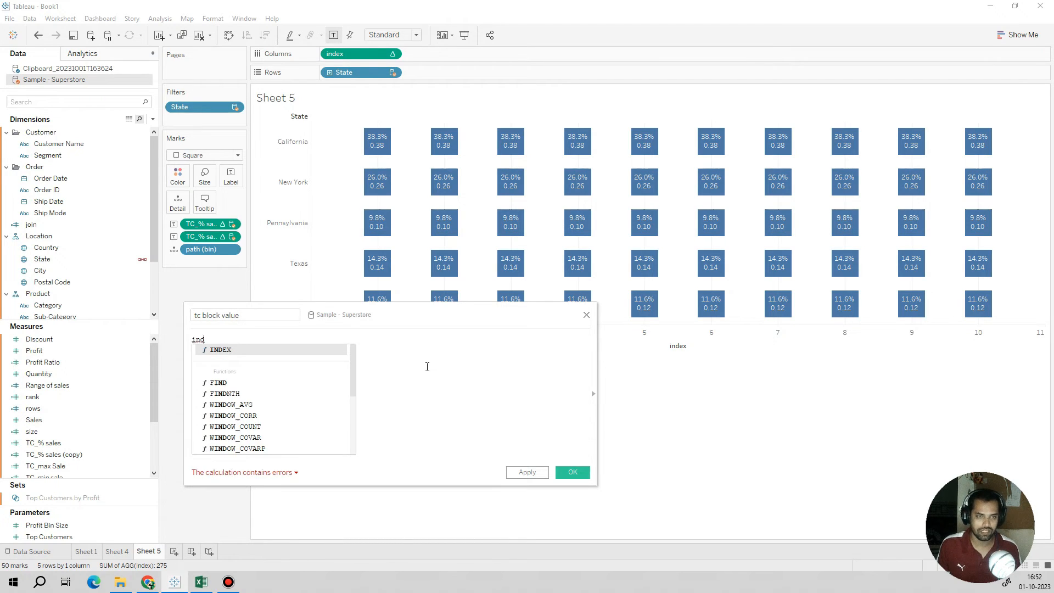
key(Return)
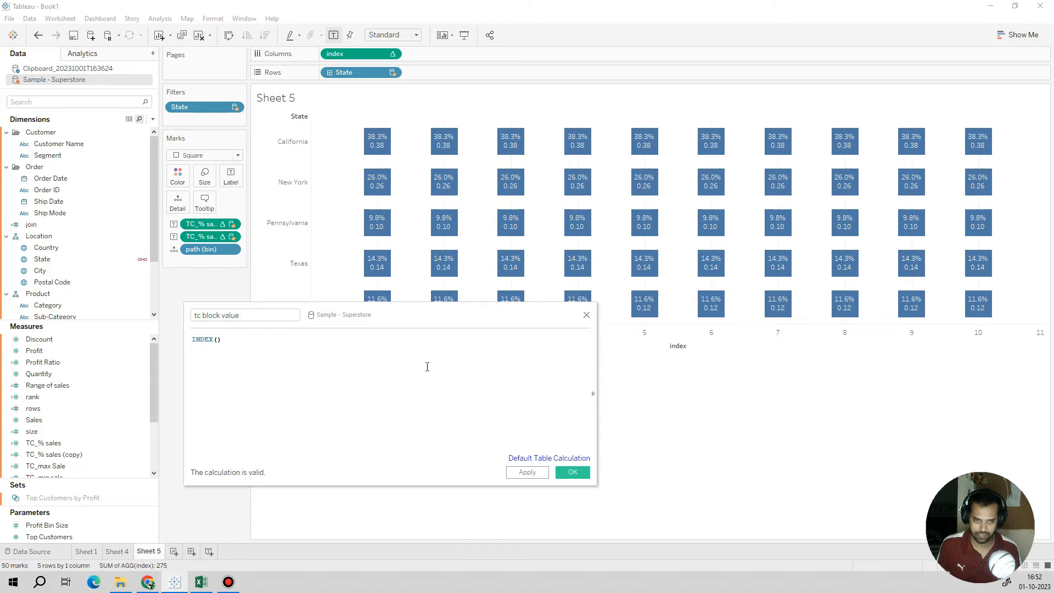
text(/windo)
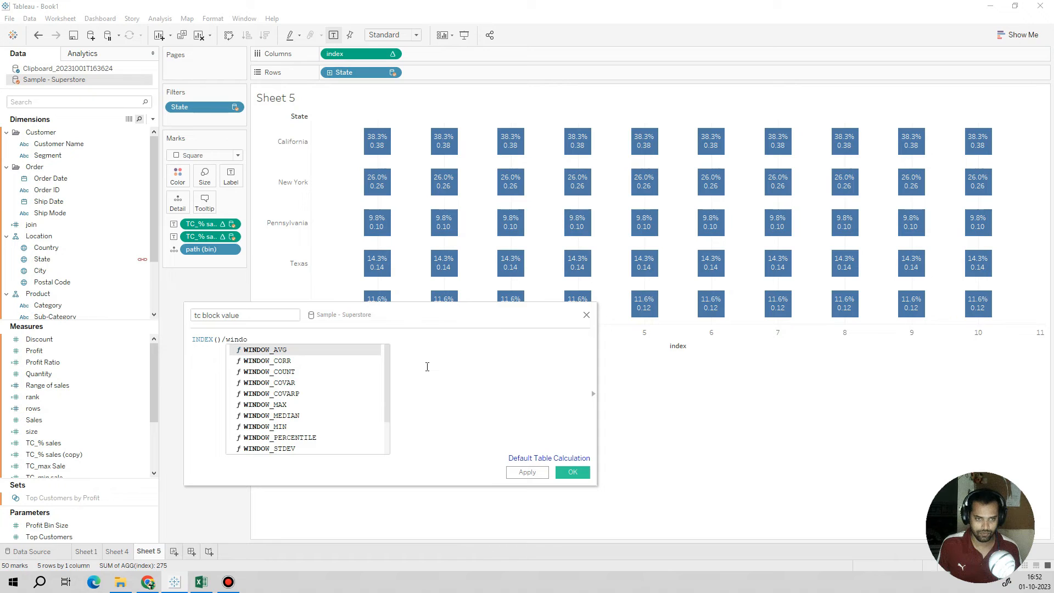
text(w_)
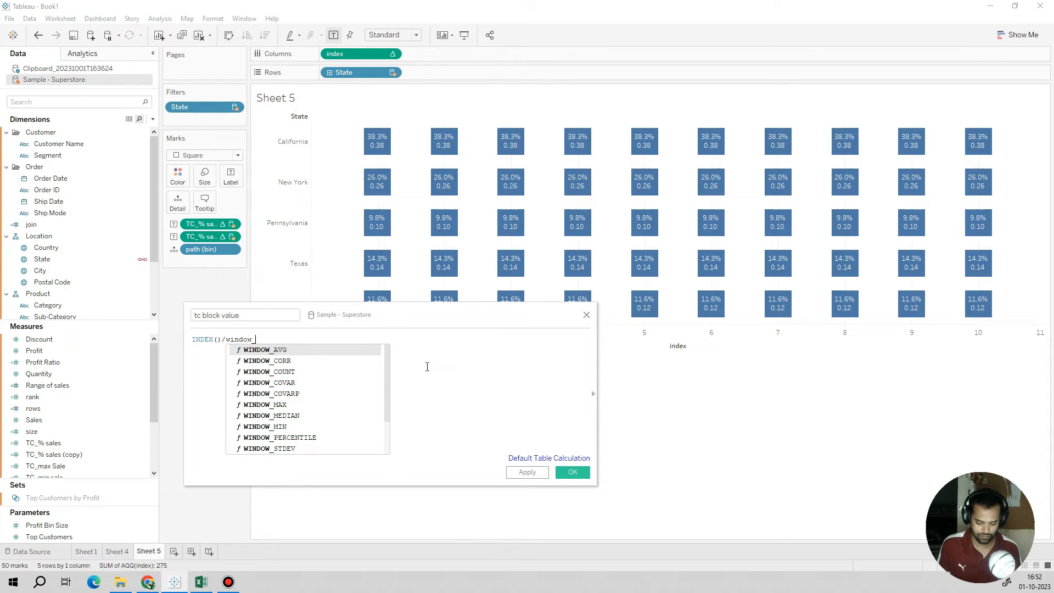
text(max)
key(Return)
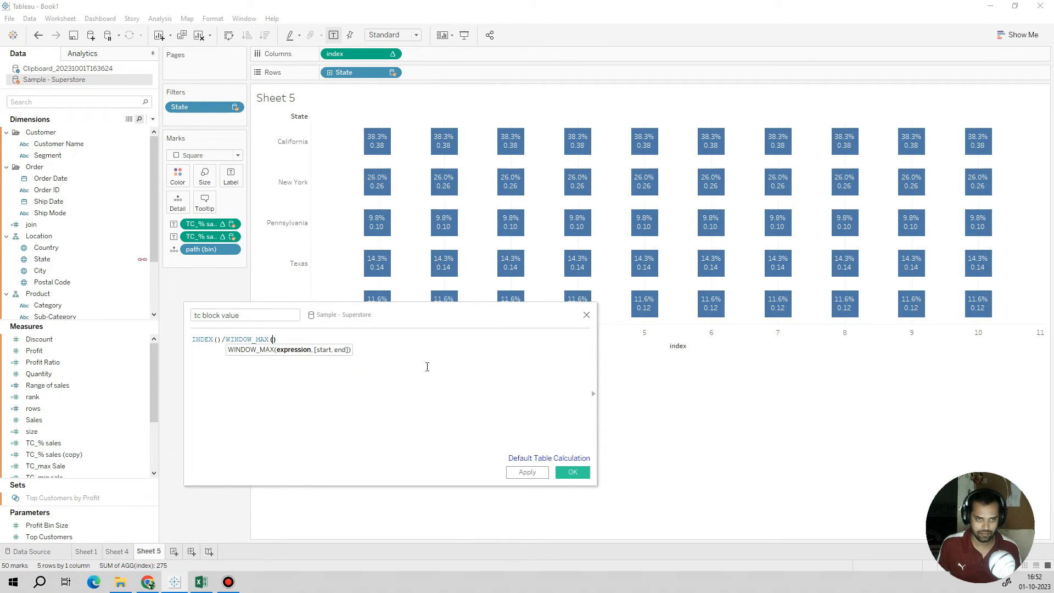
text(inde)
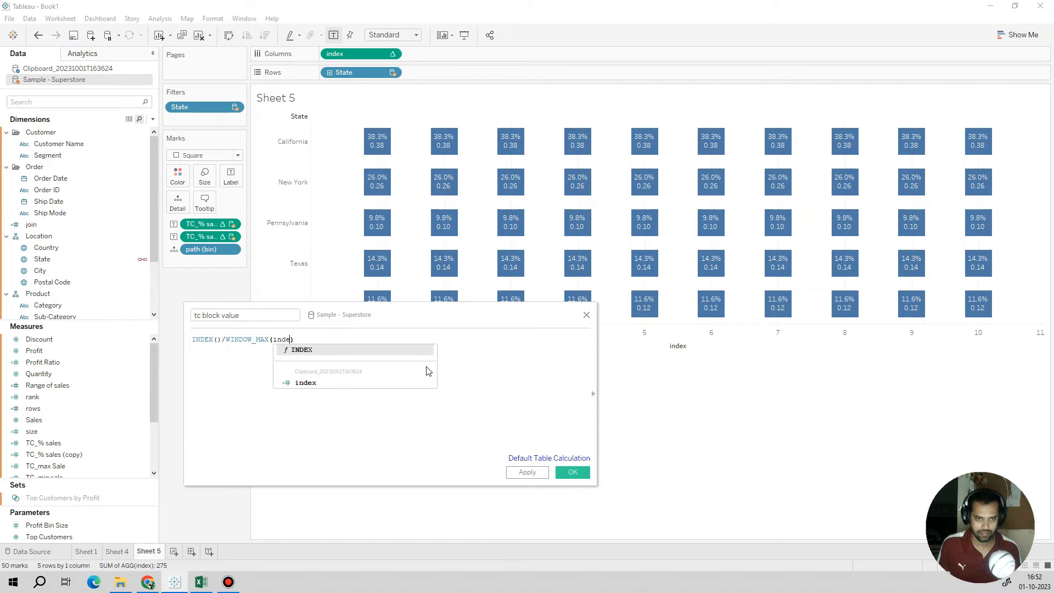
text(x)
click(306, 352)
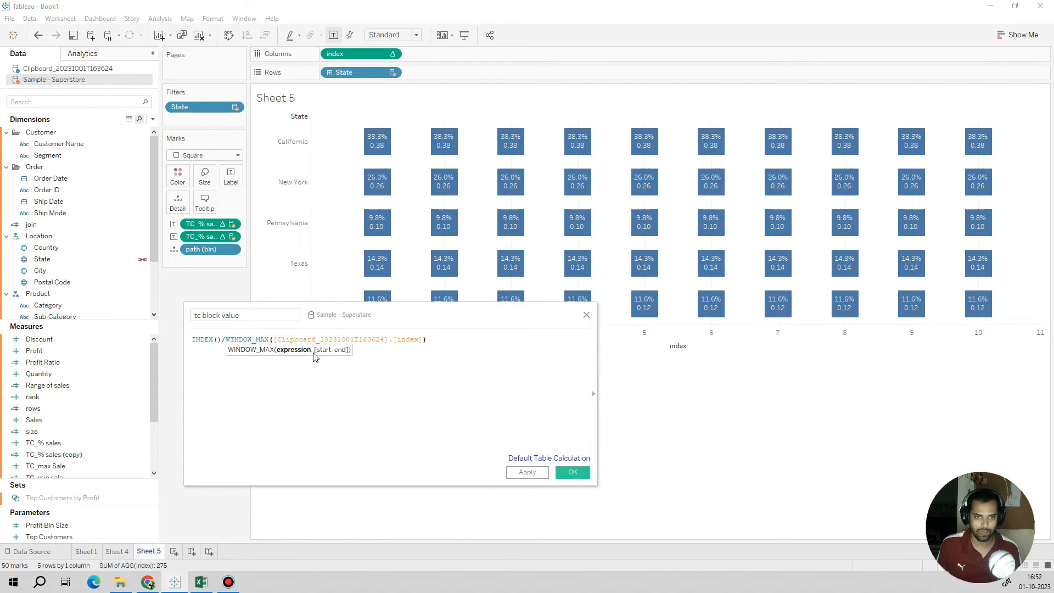
Step: Replace INDEX() in the formula's numerator with the field [Clipboard_20231001T163624].[index]
drag(222, 340, 171, 340)
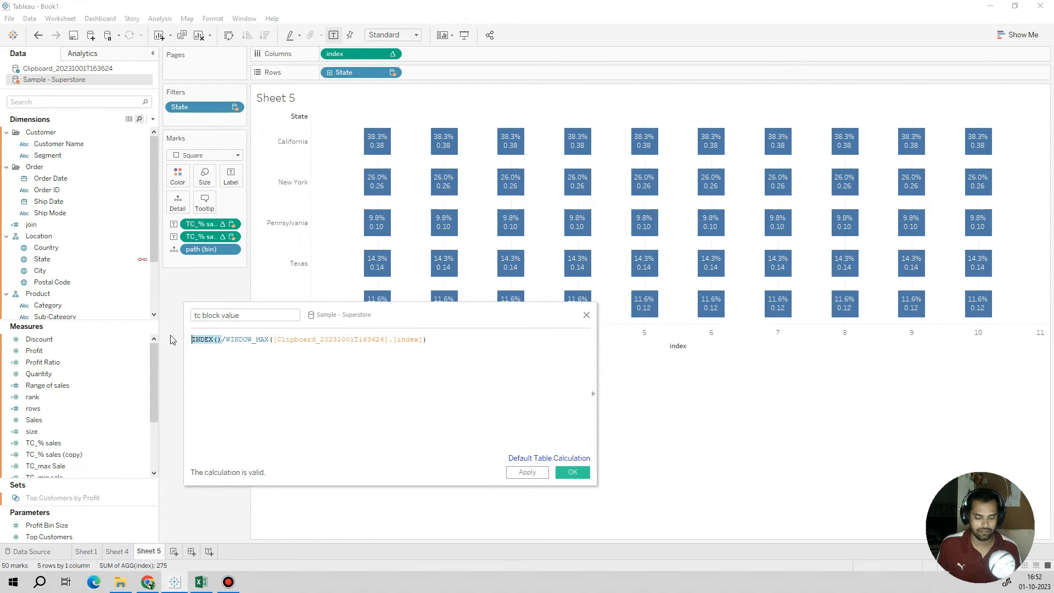
text(index)
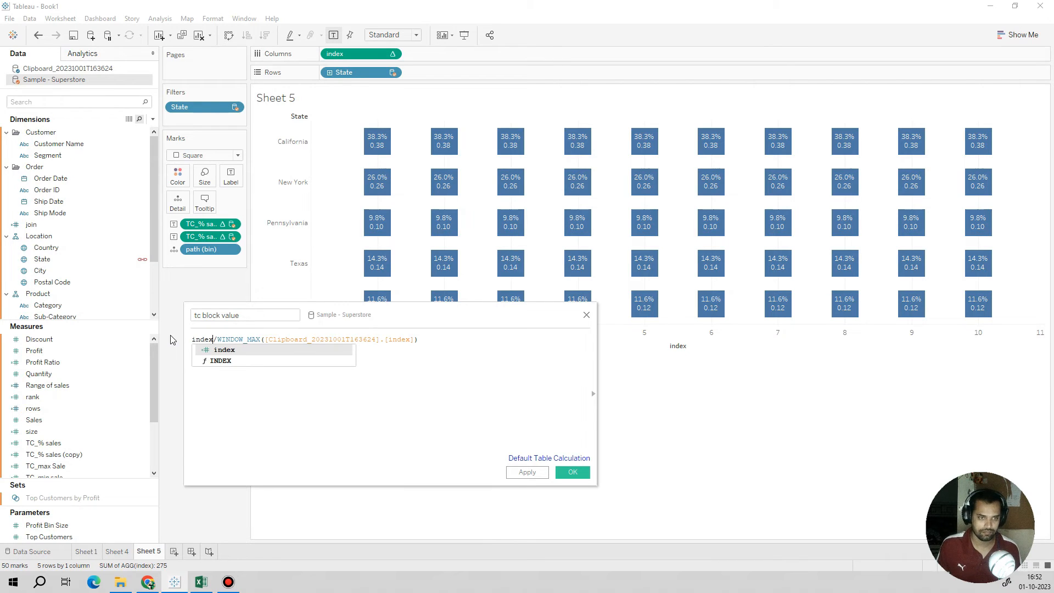
click(231, 350)
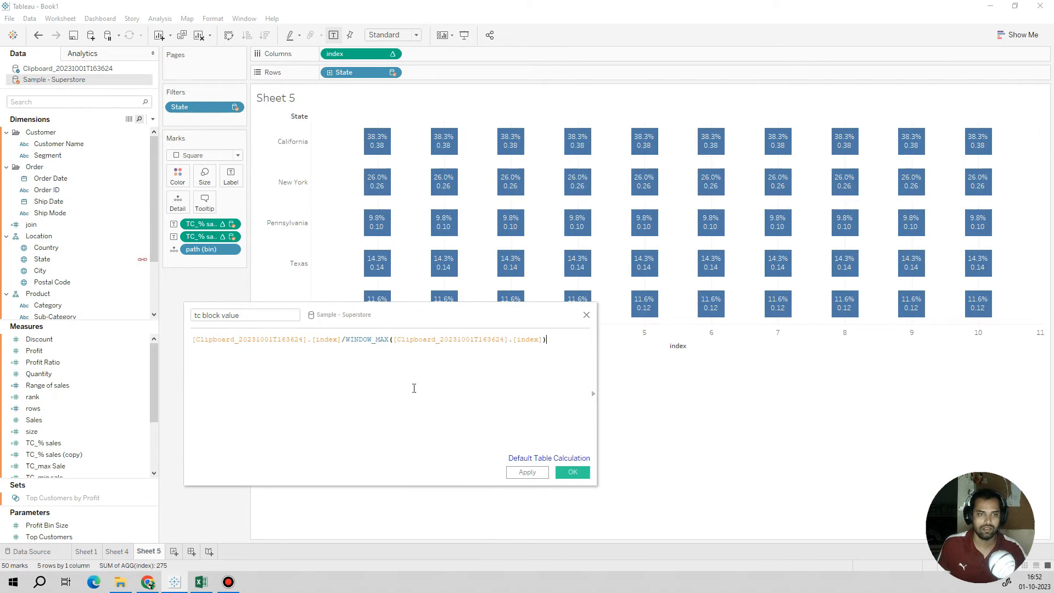
Step: Save the tc block value calculation and add the field as a third label on the squares
click(522, 474)
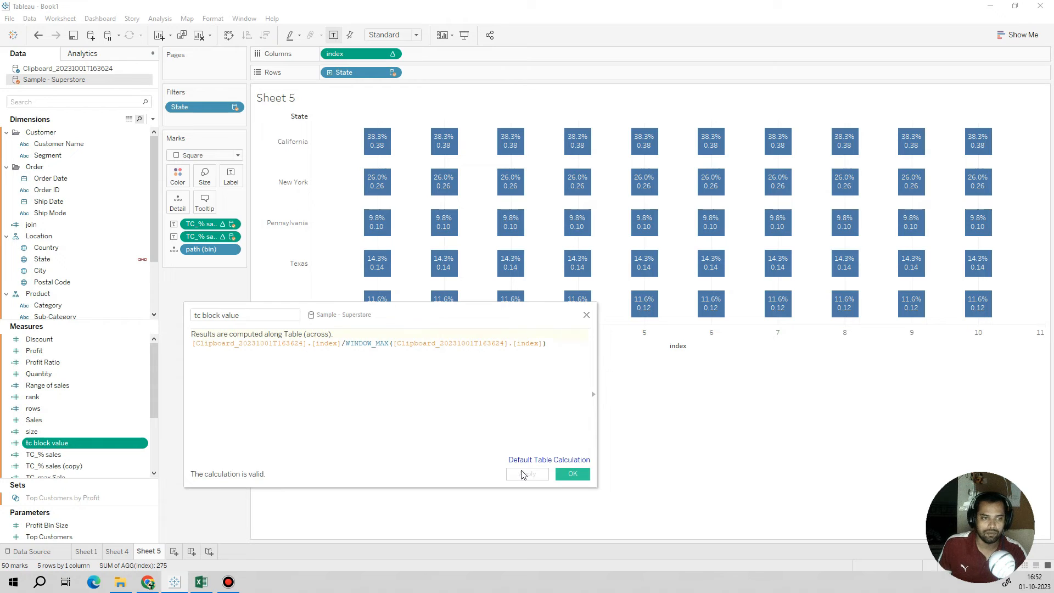
click(569, 475)
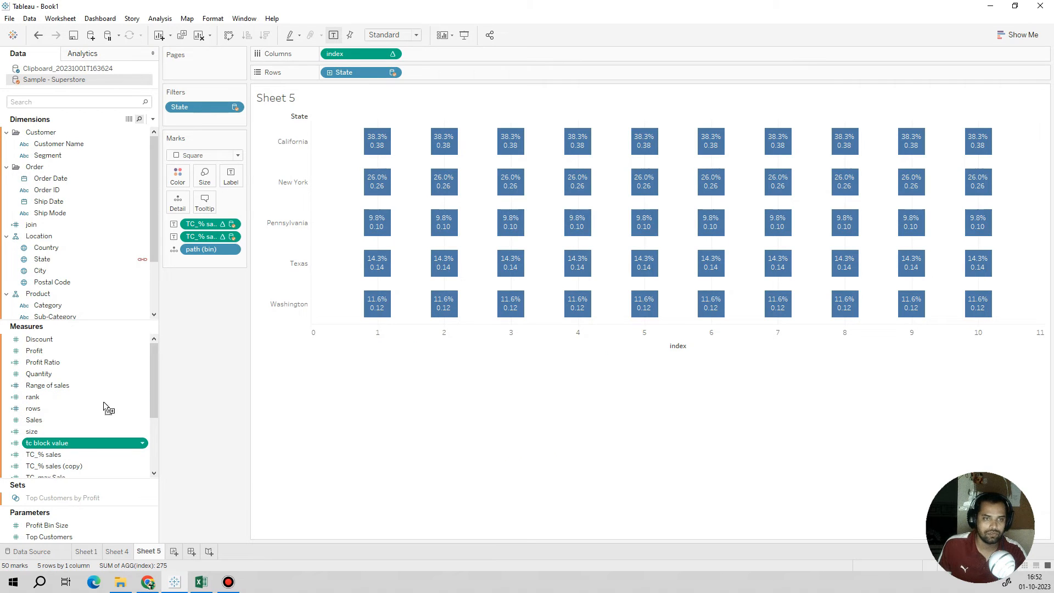
drag(104, 403, 230, 181)
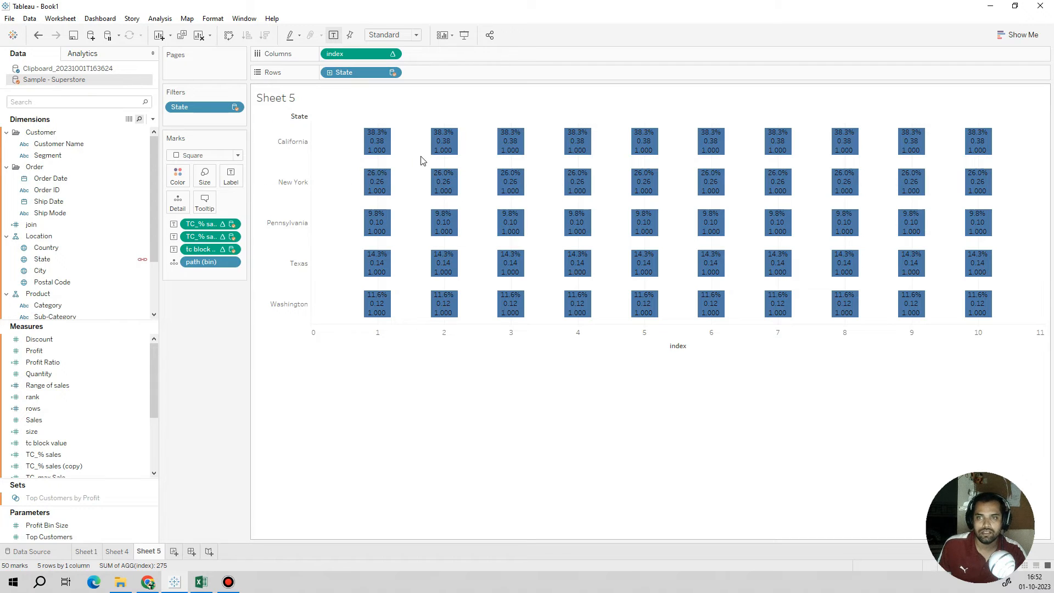
mouse_move(374, 161)
Step: Compute the tc block value table calculation along path (bin) and check the labels across the squares
click(231, 250)
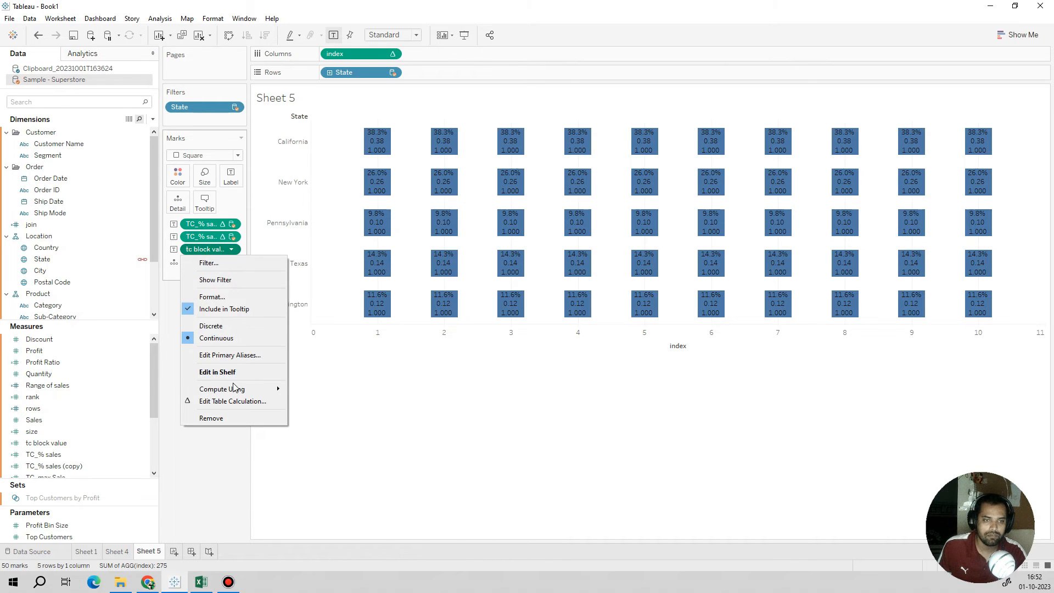
mouse_move(234, 388)
click(325, 415)
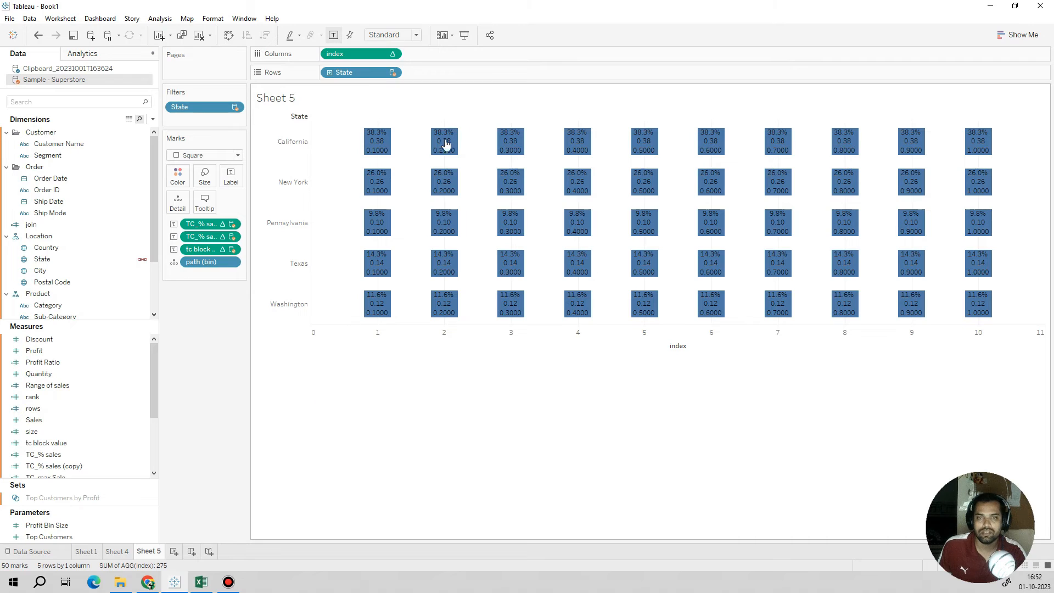
mouse_move(378, 162)
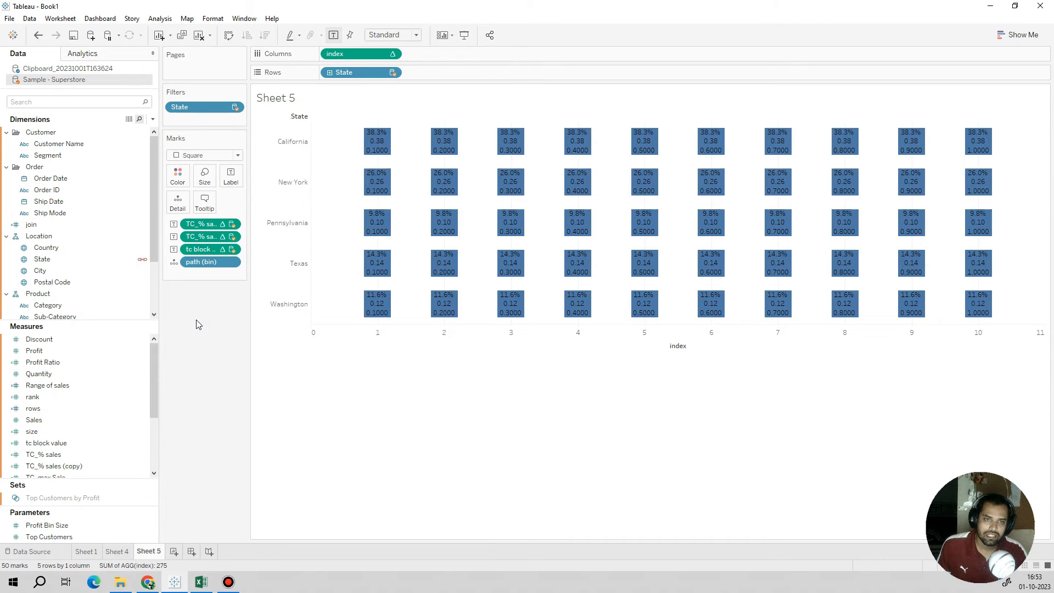
Step: Start a new calculated field in Sample - Superstore and name it "TC_colour"
click(153, 119)
click(88, 134)
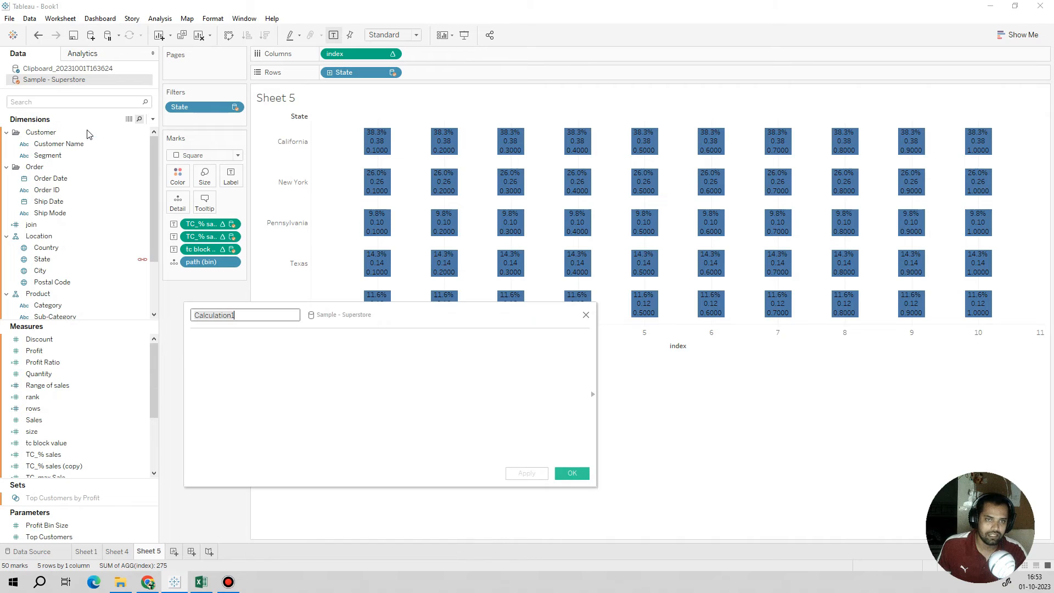
text(TC_col)
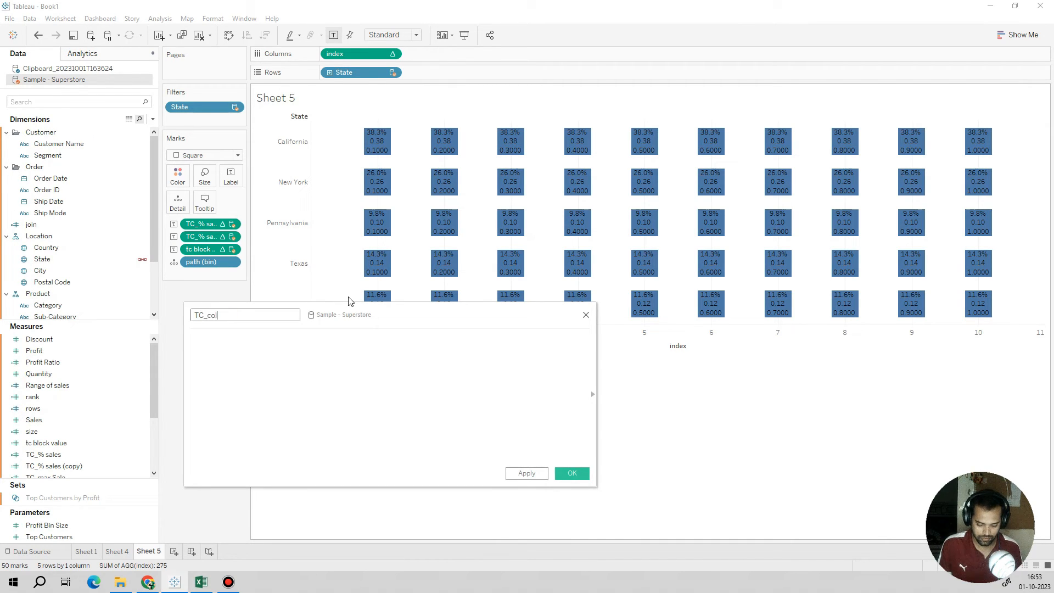
text(our)
key(Tab)
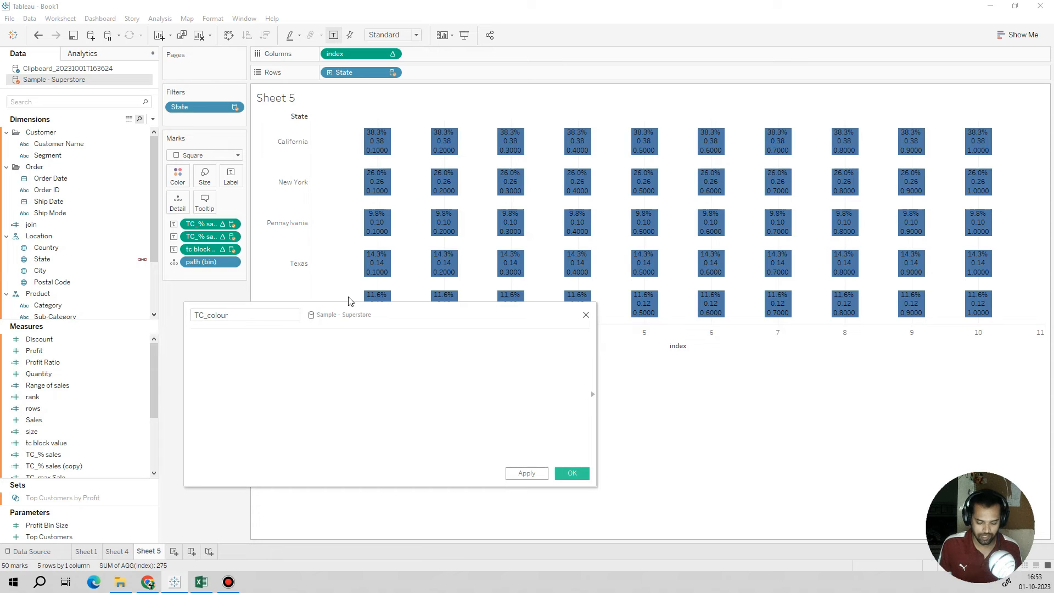
Step: Enter the condition if [TC_% sales] <= [tc block value ] in the TC_colour formula
text(if)
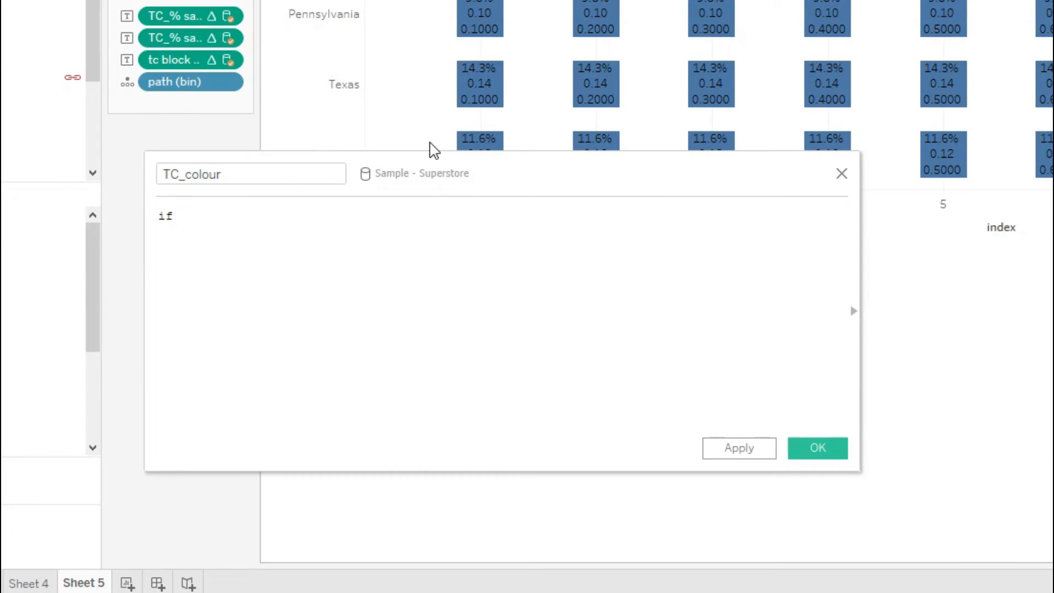
text( tc)
key(Down)
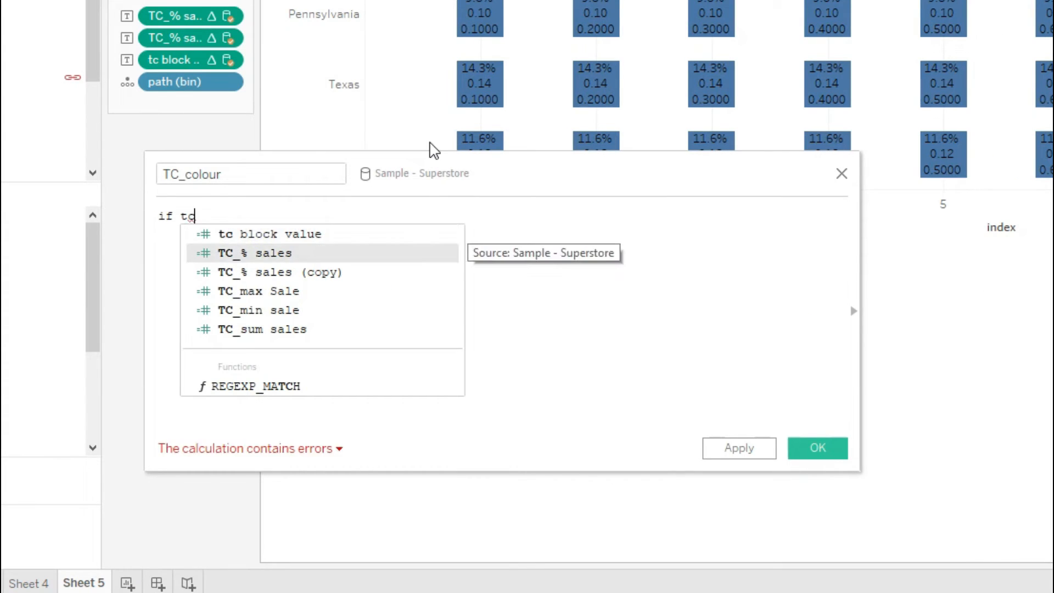
key(Return)
text(<)
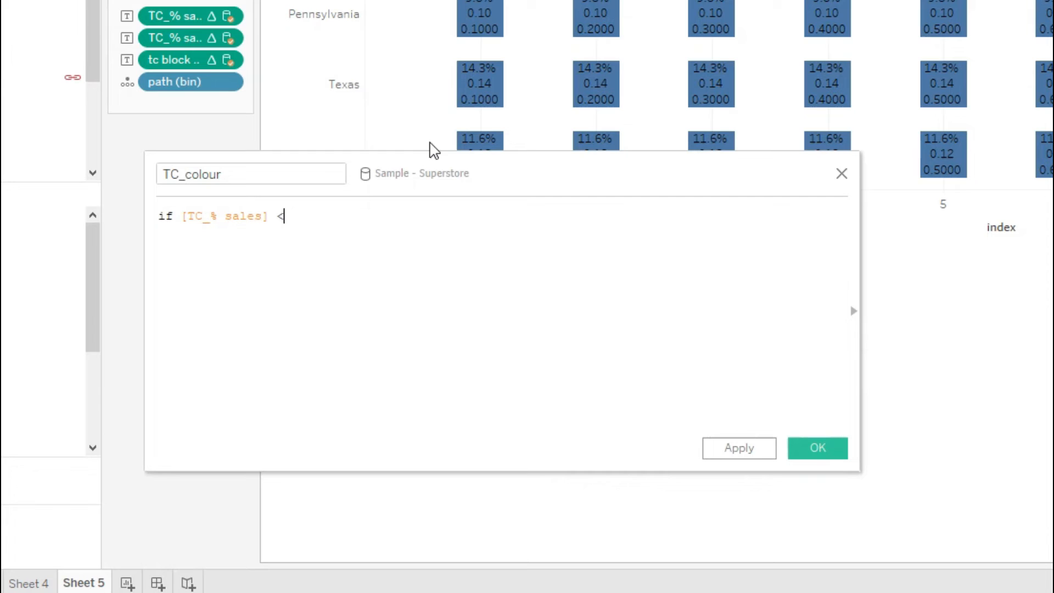
text(= )
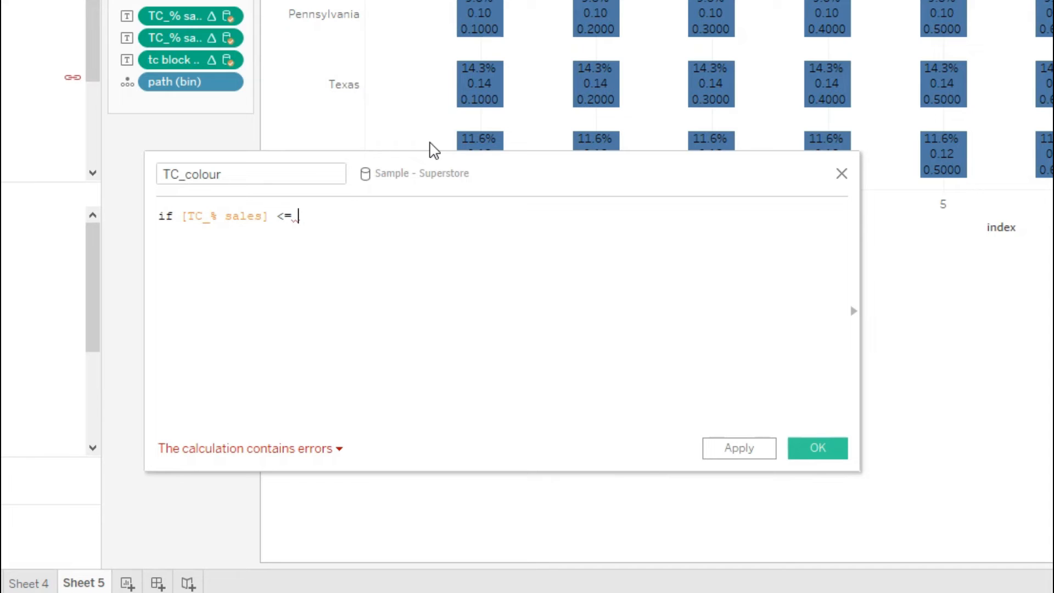
text(bl)
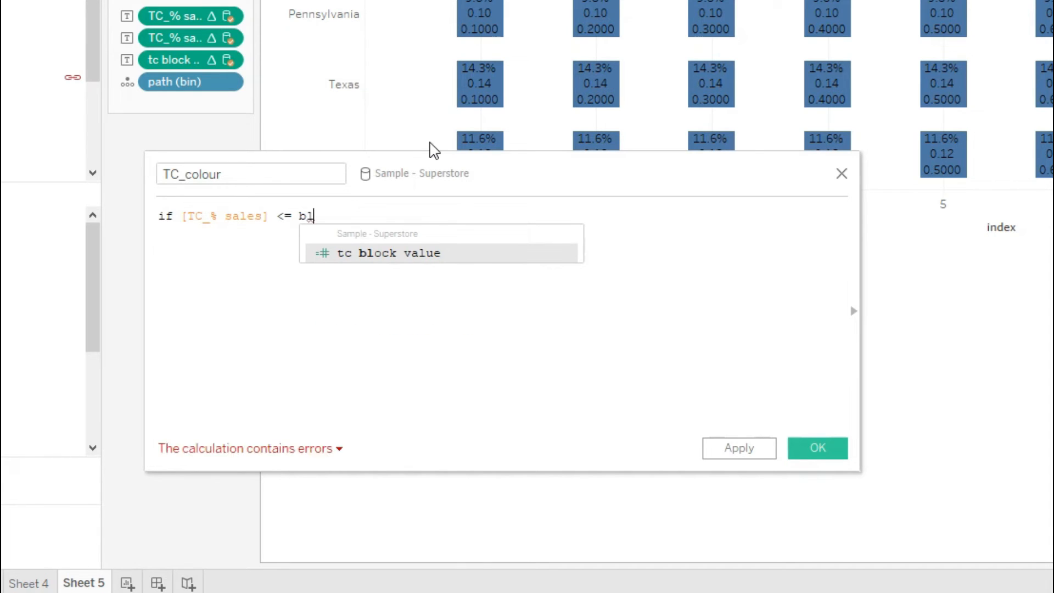
key(Return)
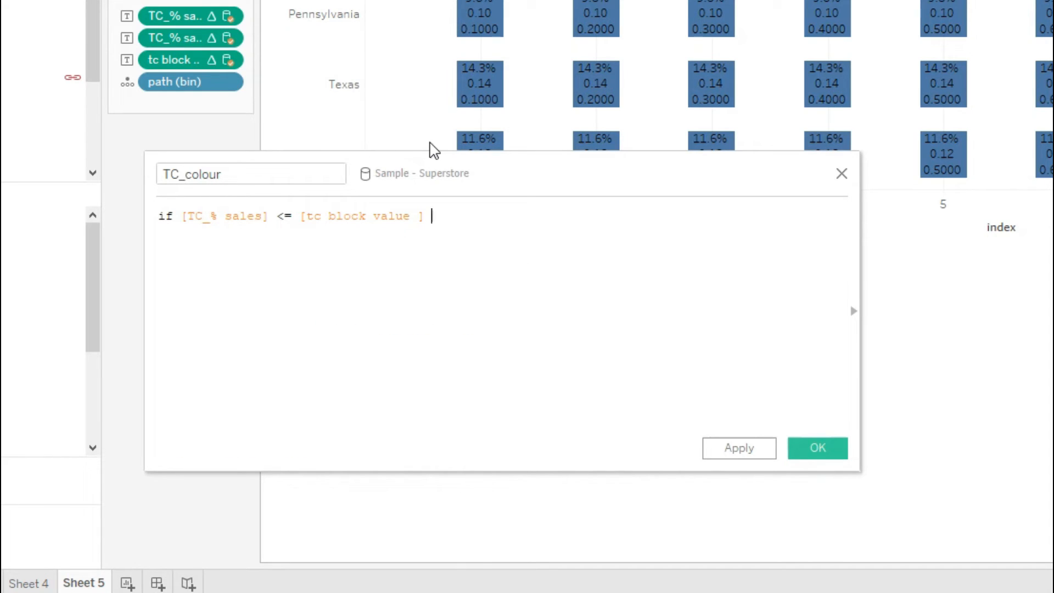
Step: Complete the TC_colour formula with then 'colour' else 'red' end and save the calculation
text(then 'colour)
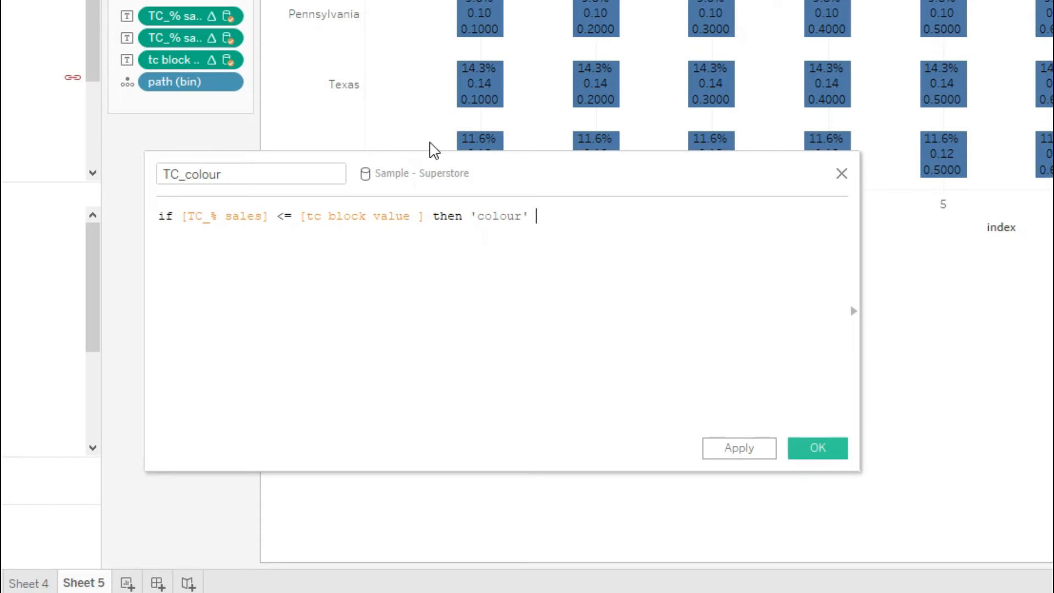
text( else )
text('')
text(re)
text(d)
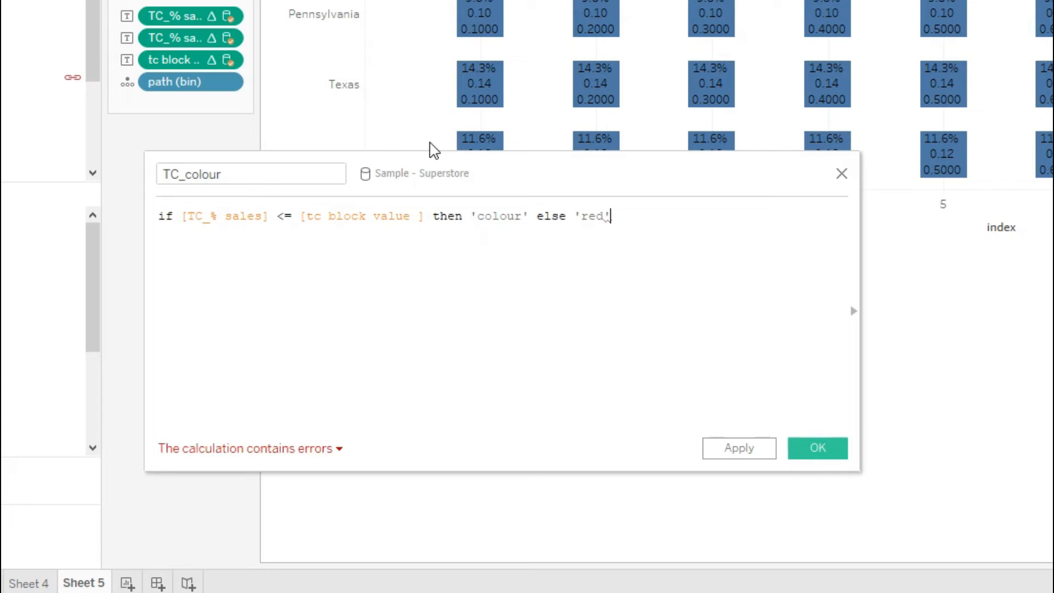
text( end)
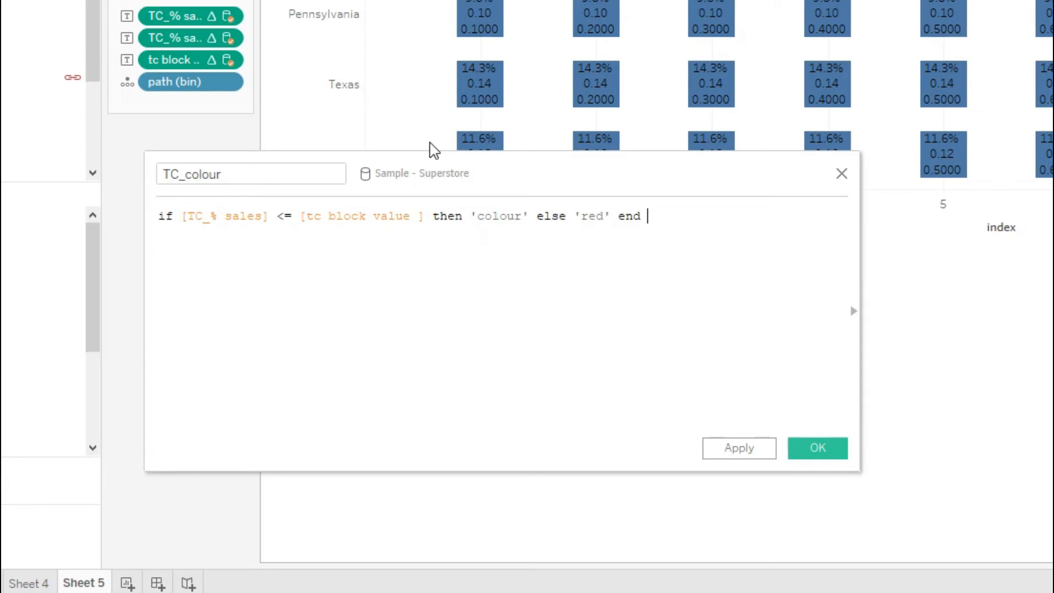
click(751, 454)
click(817, 447)
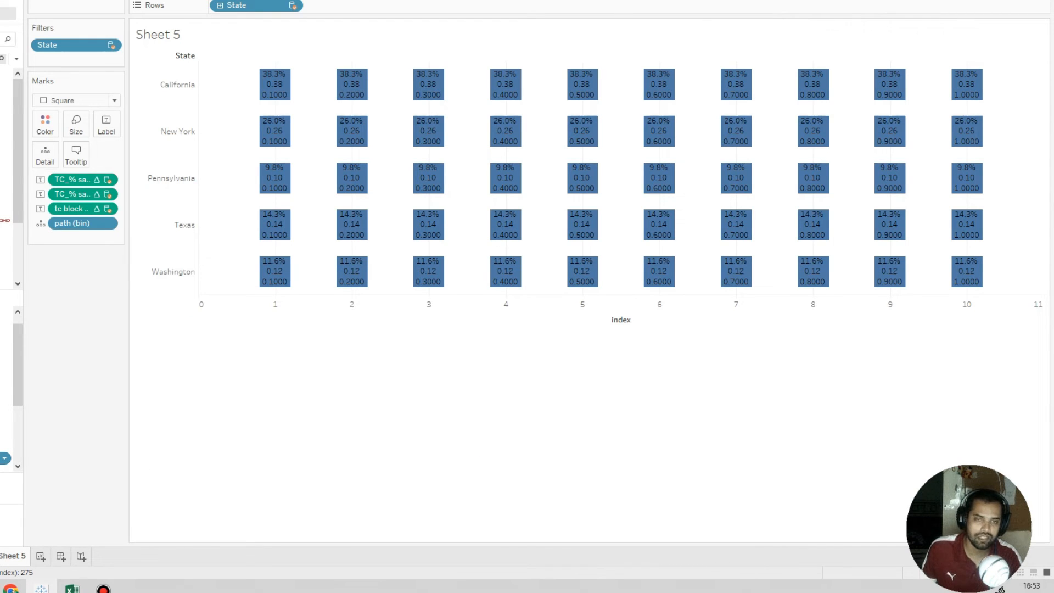
Step: Add TC_colour as a label on the squares and compare its results for California's third and fourth squares
drag(6, 456, 106, 123)
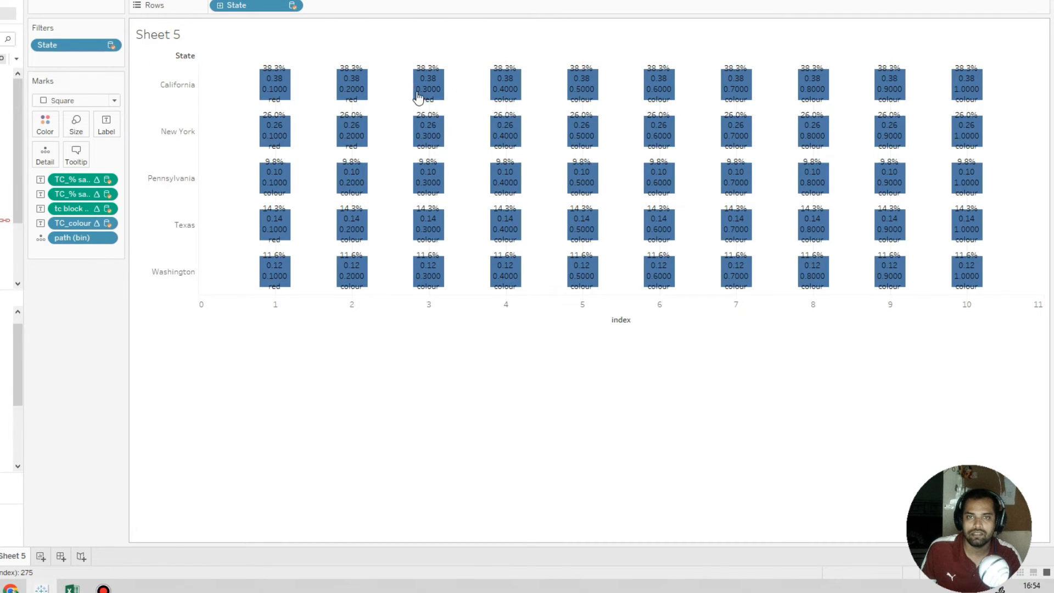
mouse_move(436, 102)
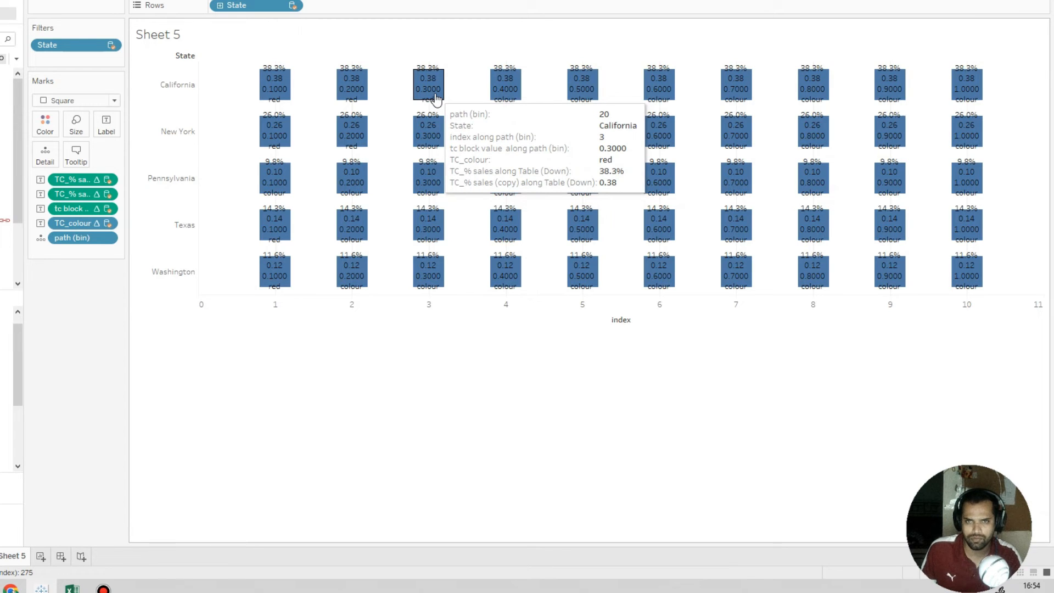
mouse_move(511, 95)
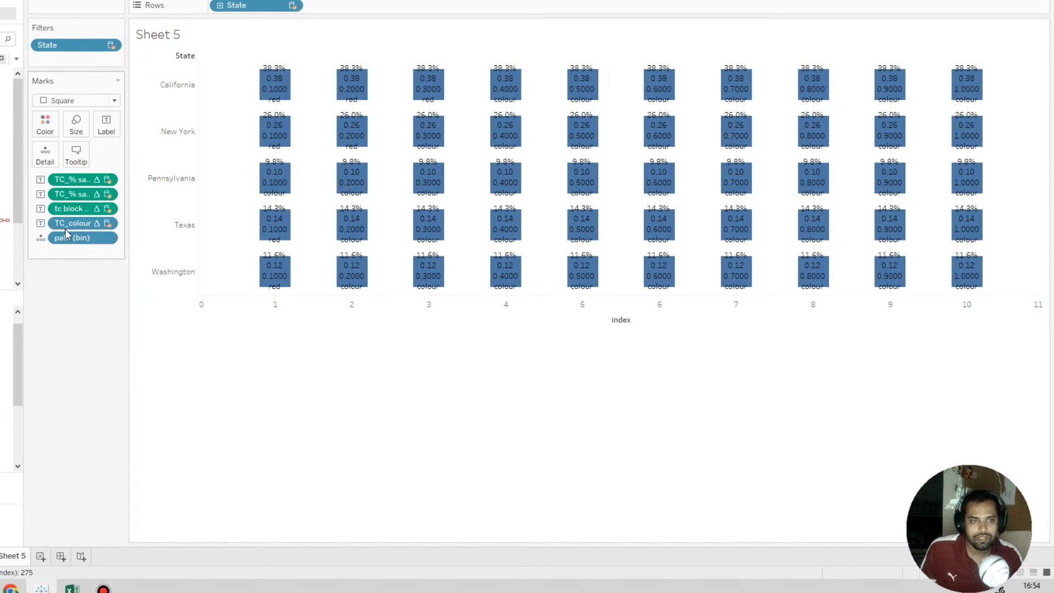
Step: Colour the squares by TC_colour and remove the tc block value, TC_% sales and TC_% sales (copy) labels
drag(67, 225, 48, 133)
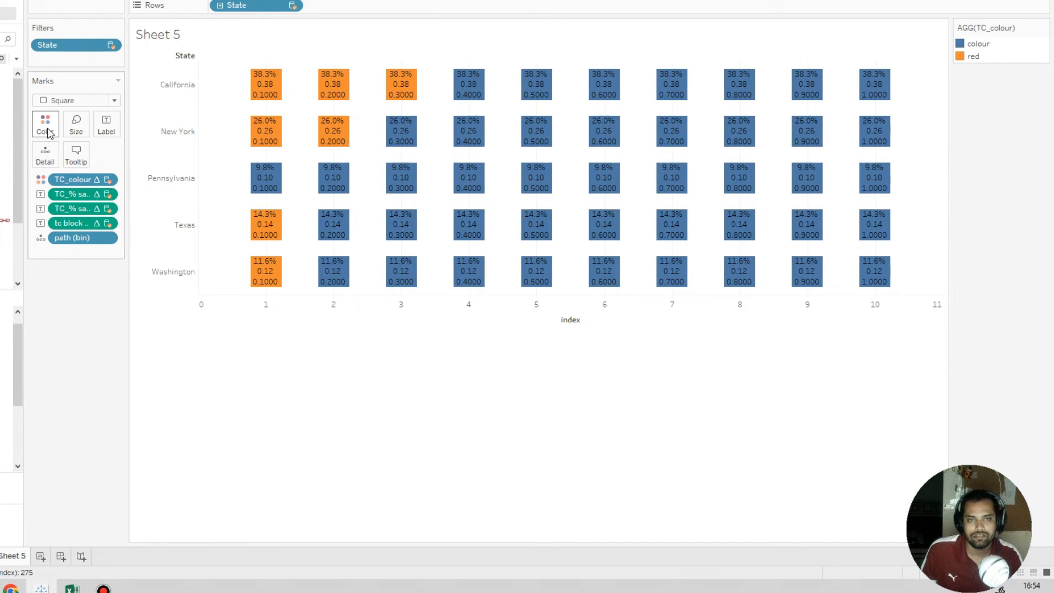
mouse_move(268, 213)
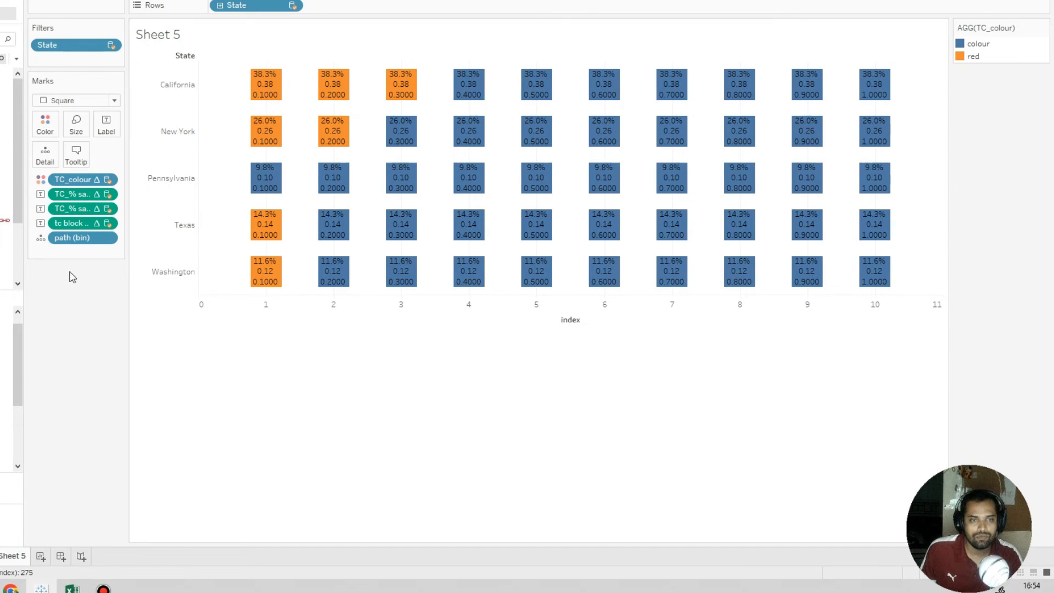
drag(71, 235, 75, 288)
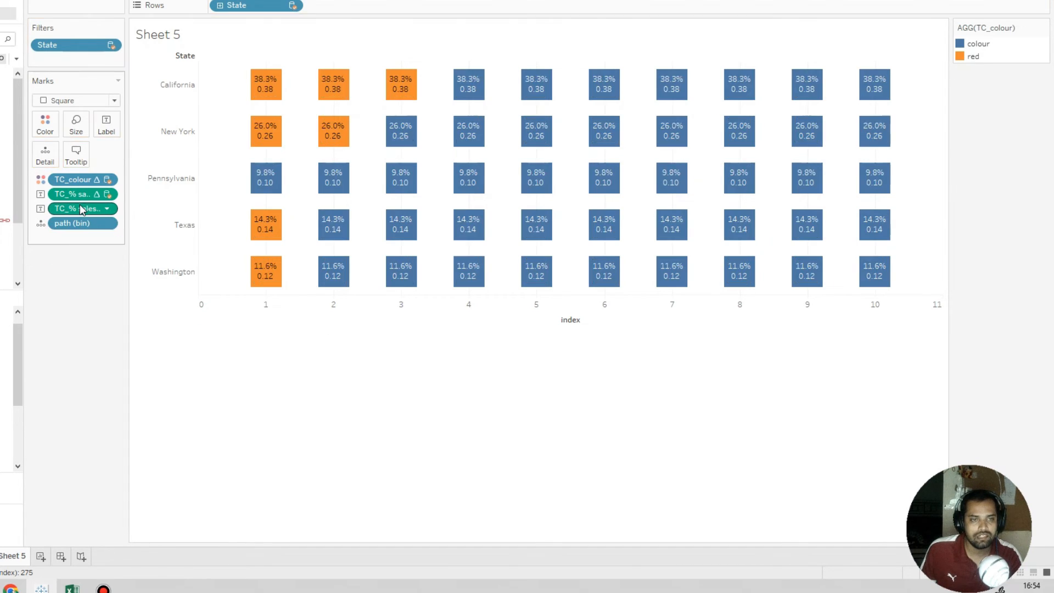
drag(80, 205, 80, 255)
drag(80, 193, 78, 254)
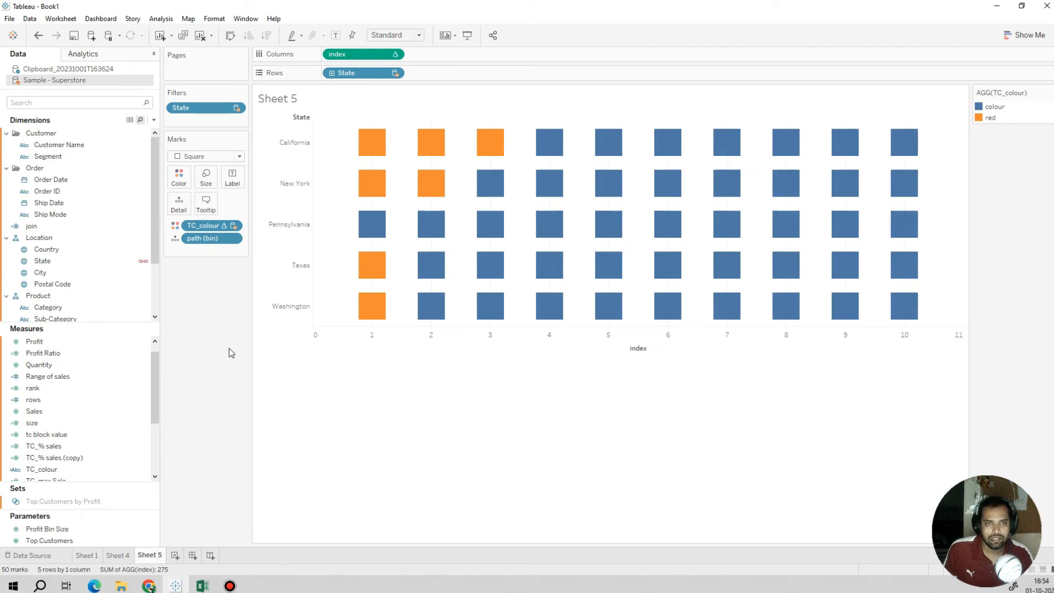
Step: Reduce the bin size of path (bin) in Clipboard_20231001T163624 to produce 20 squares per state
click(49, 193)
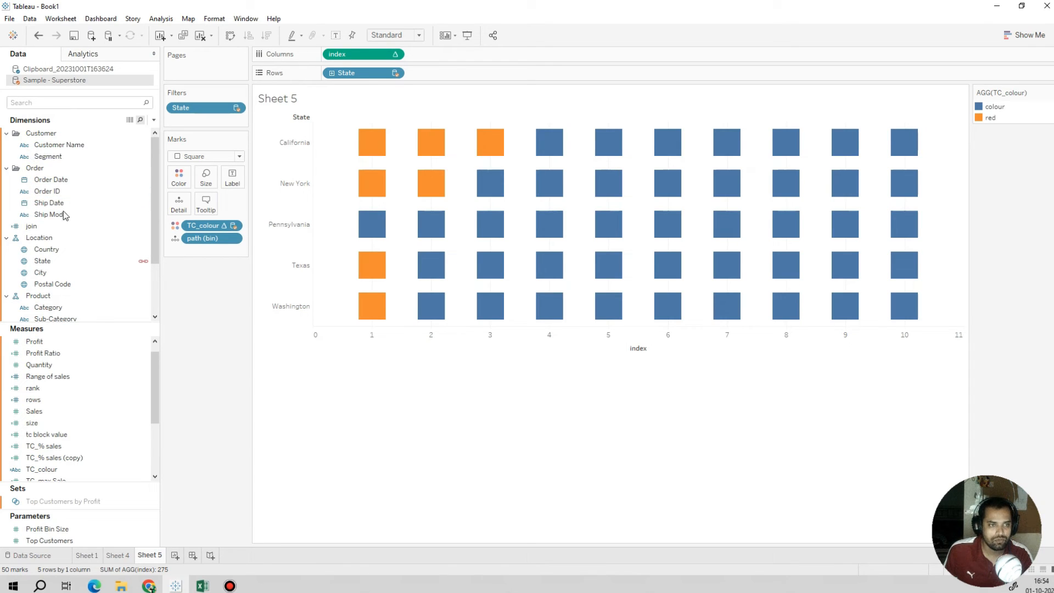
click(70, 69)
click(65, 137)
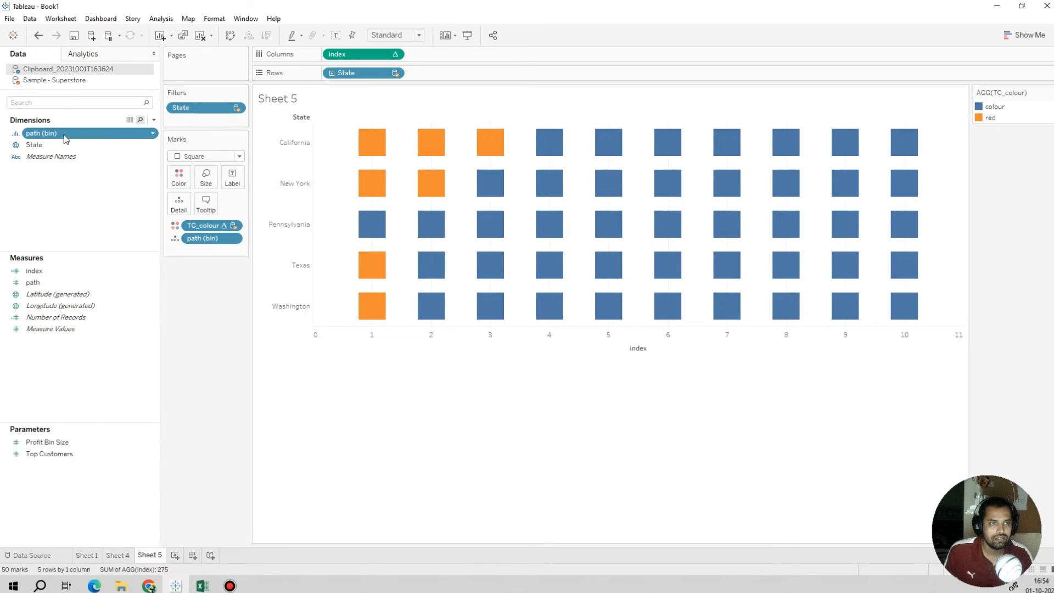
right_click(65, 137)
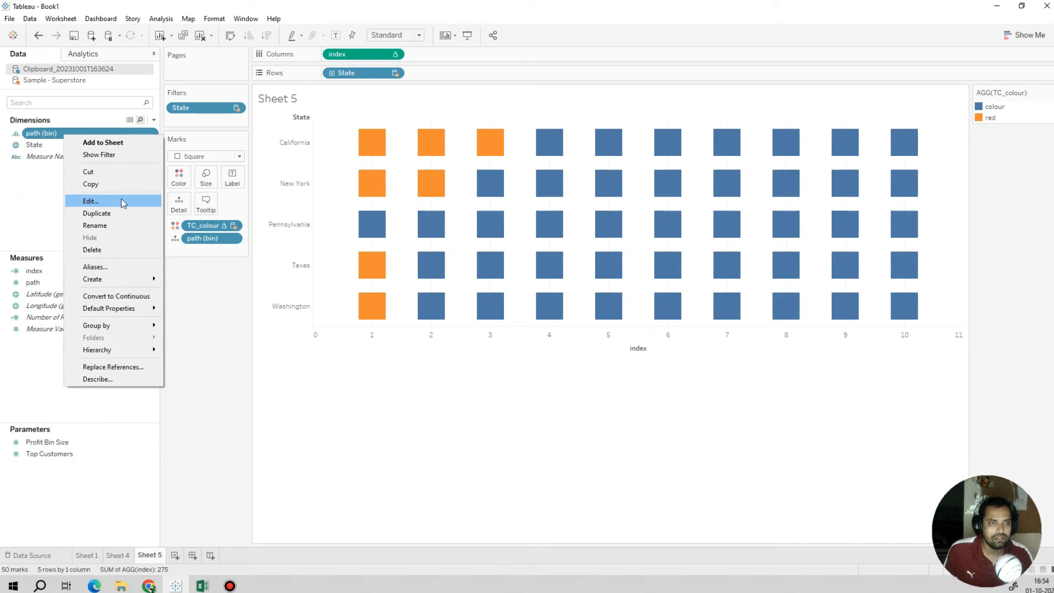
click(92, 201)
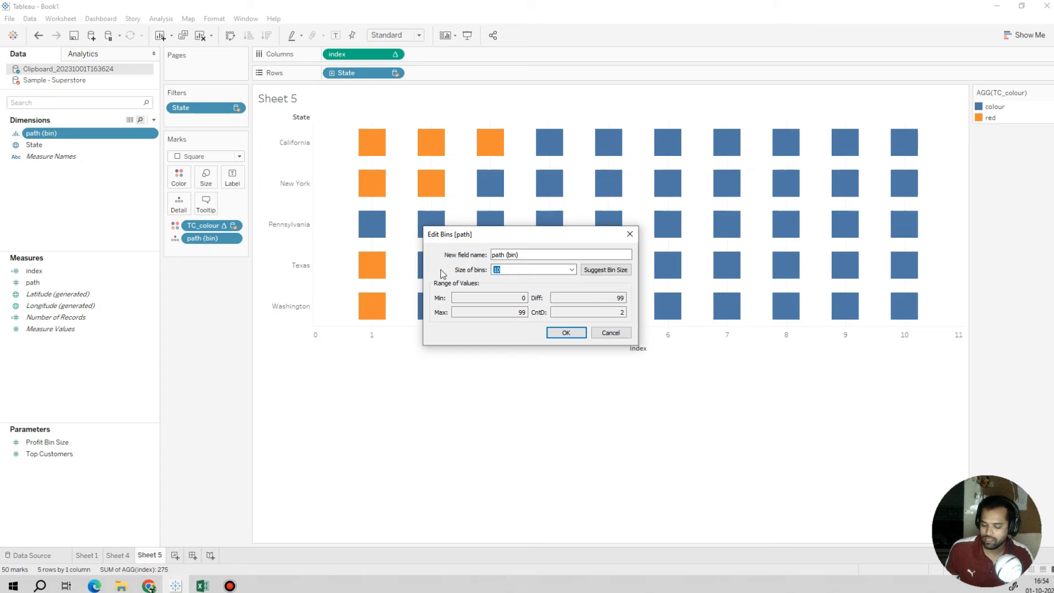
click(566, 333)
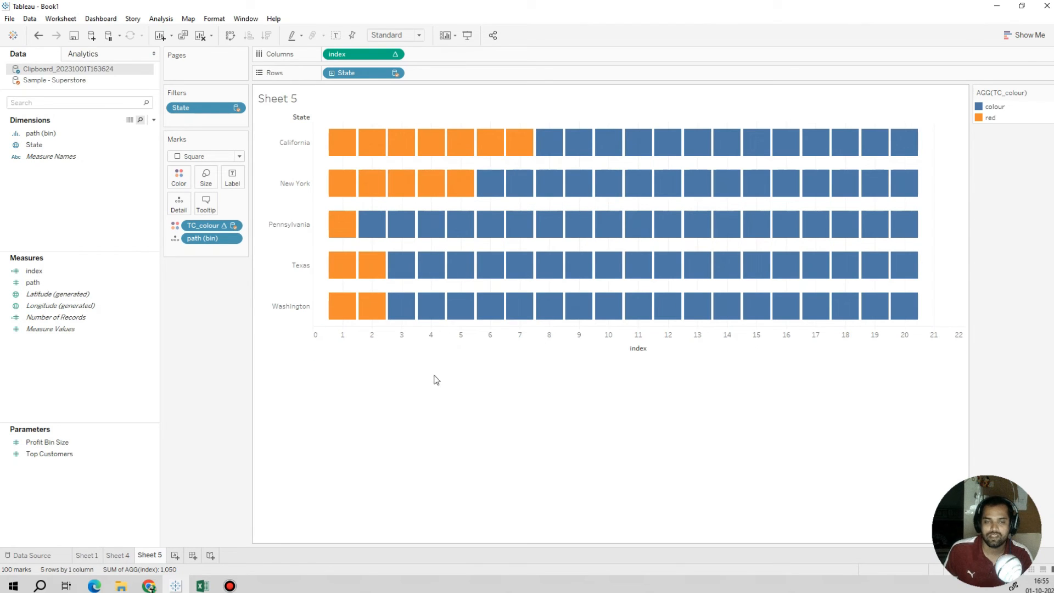
Step: Hide the header of the index axis beneath the squares
right_click(431, 333)
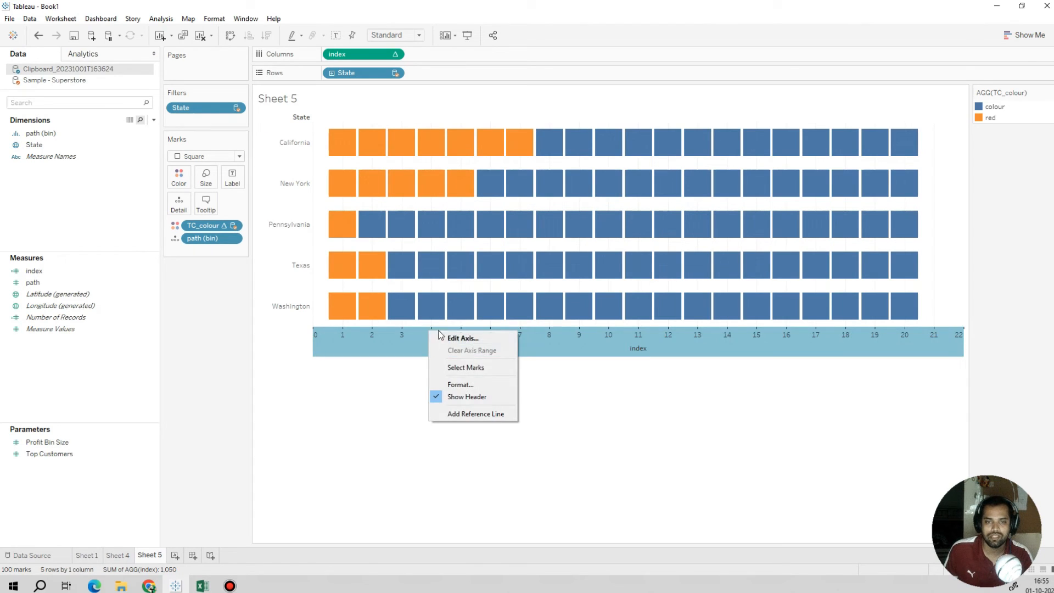
click(471, 397)
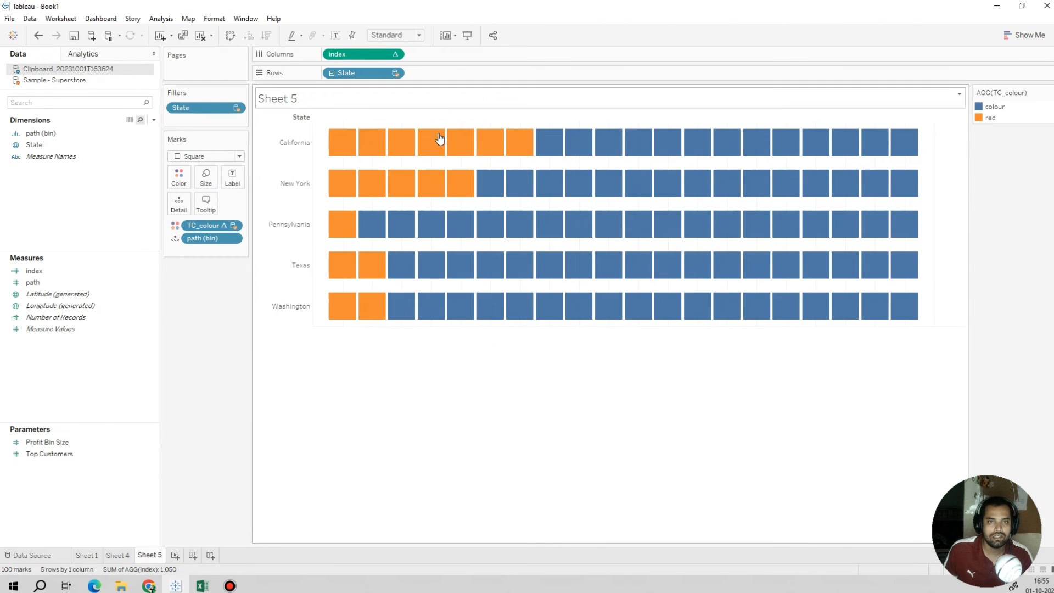
Step: Set the sheet's zero, trend, reference and drop lines, axis rulers and axis ticks to None
right_click(429, 163)
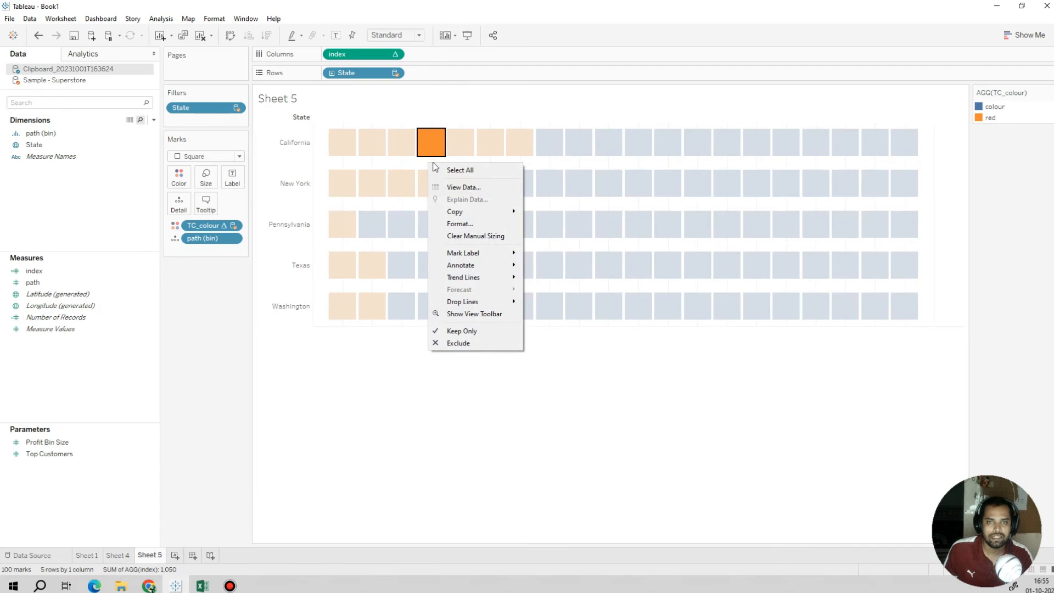
click(459, 223)
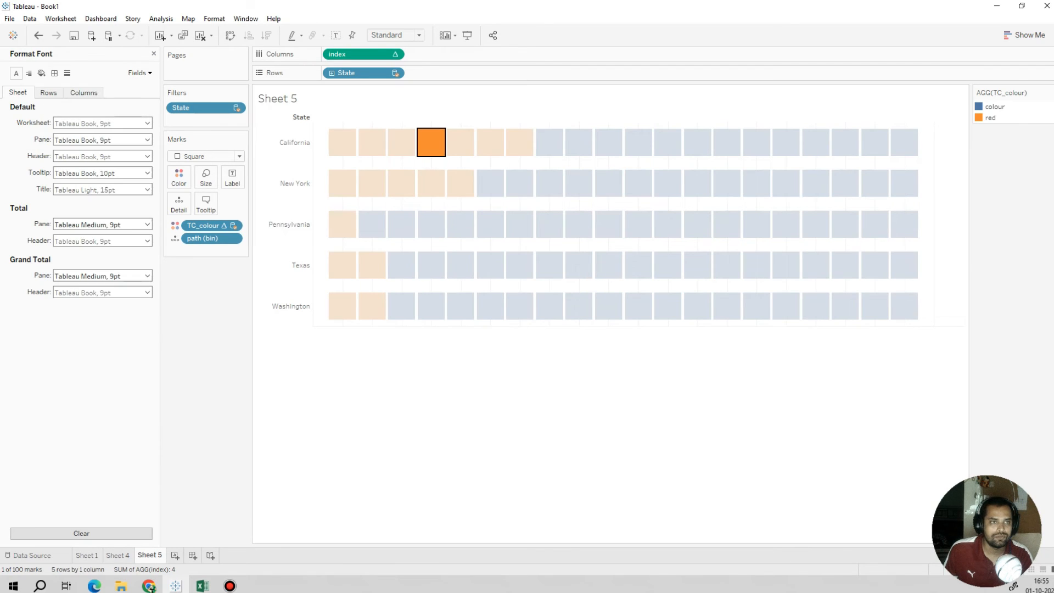
click(55, 73)
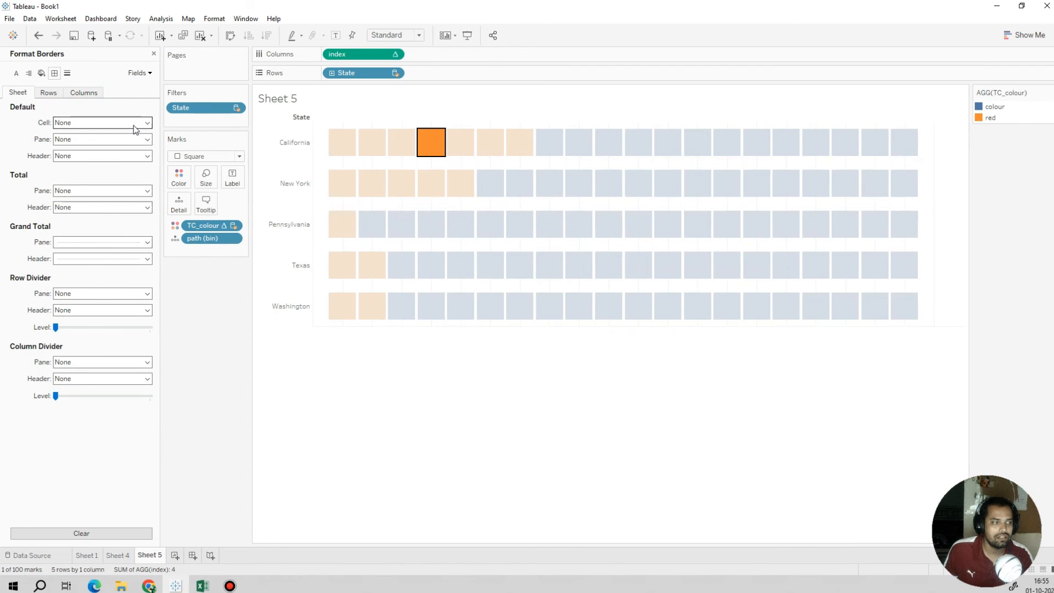
click(133, 125)
click(87, 99)
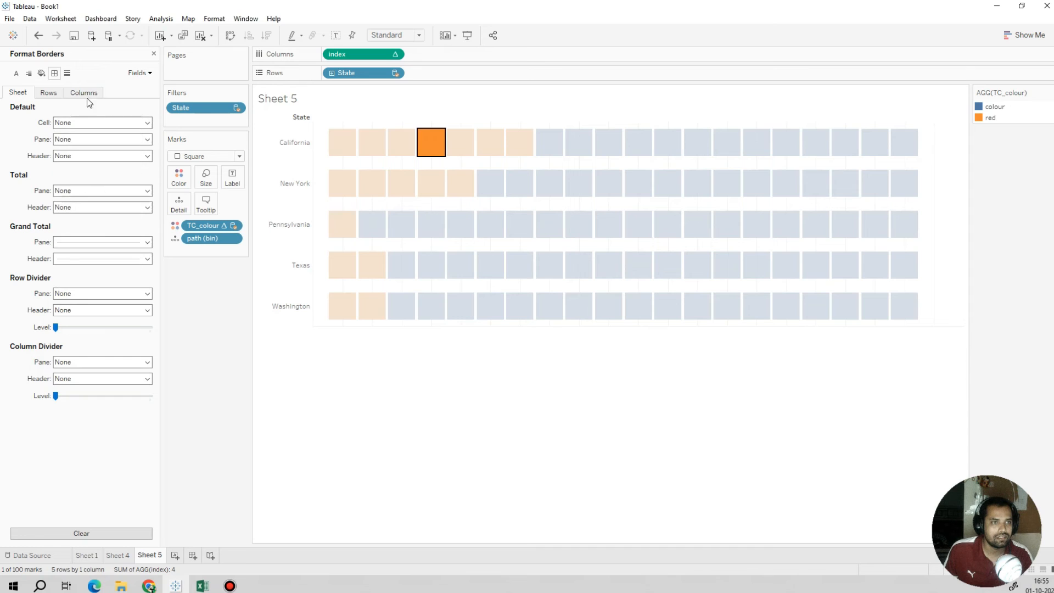
click(66, 74)
click(108, 140)
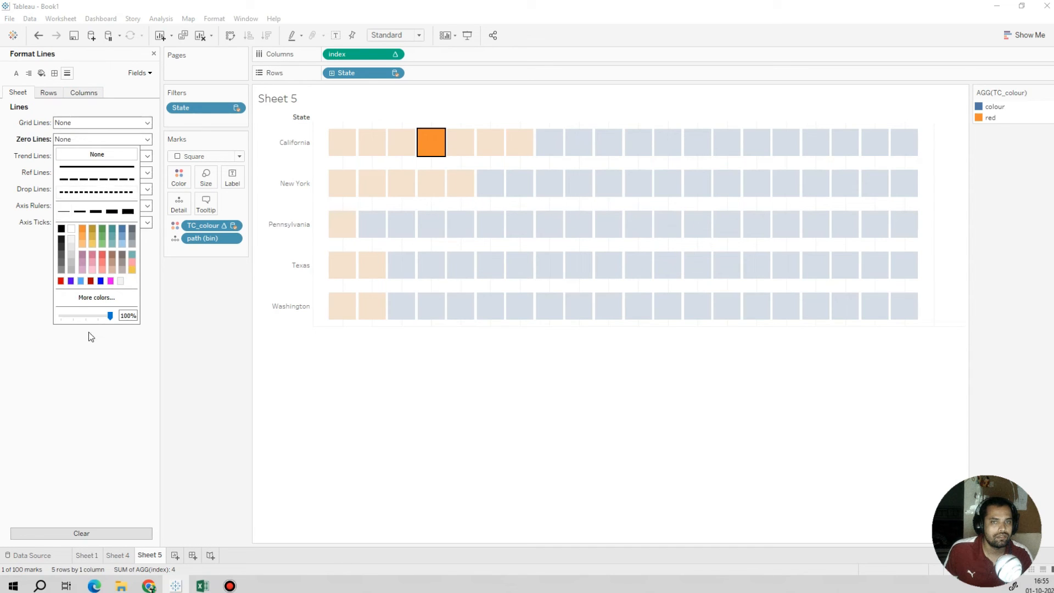
click(90, 337)
click(88, 173)
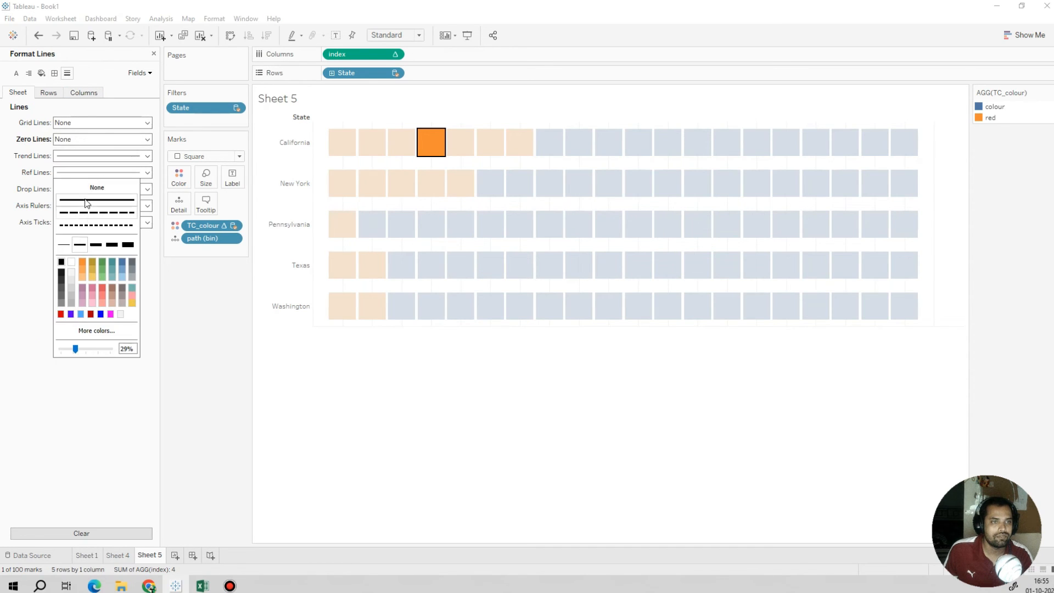
click(90, 156)
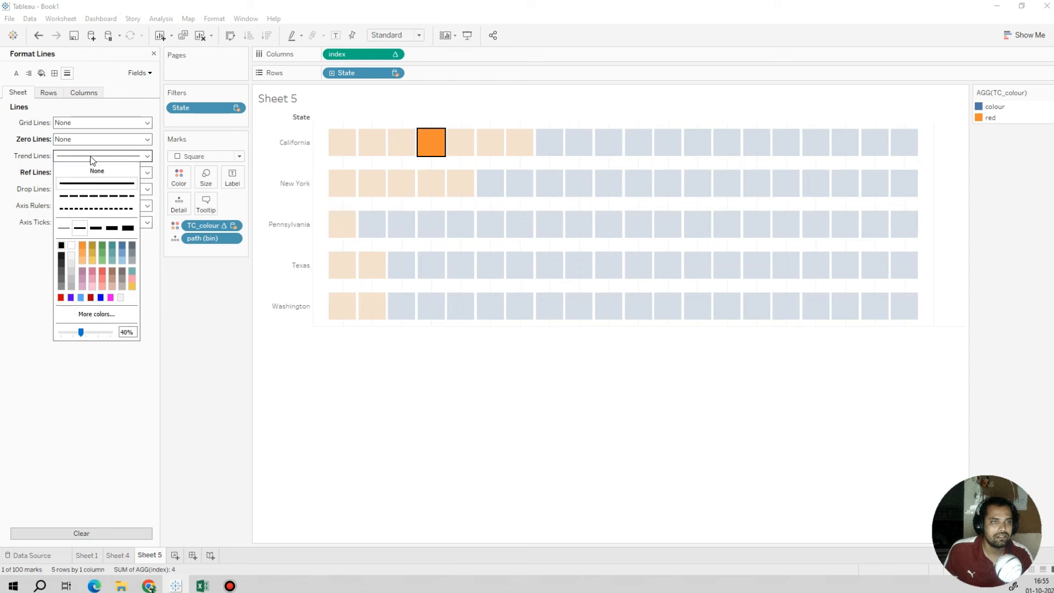
click(150, 189)
click(152, 207)
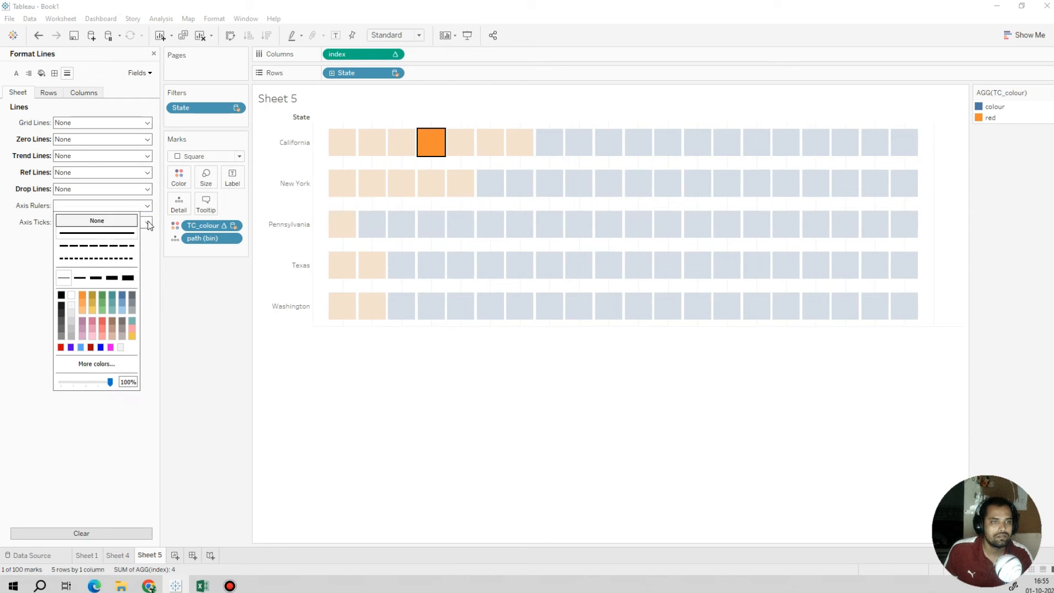
click(149, 223)
click(118, 237)
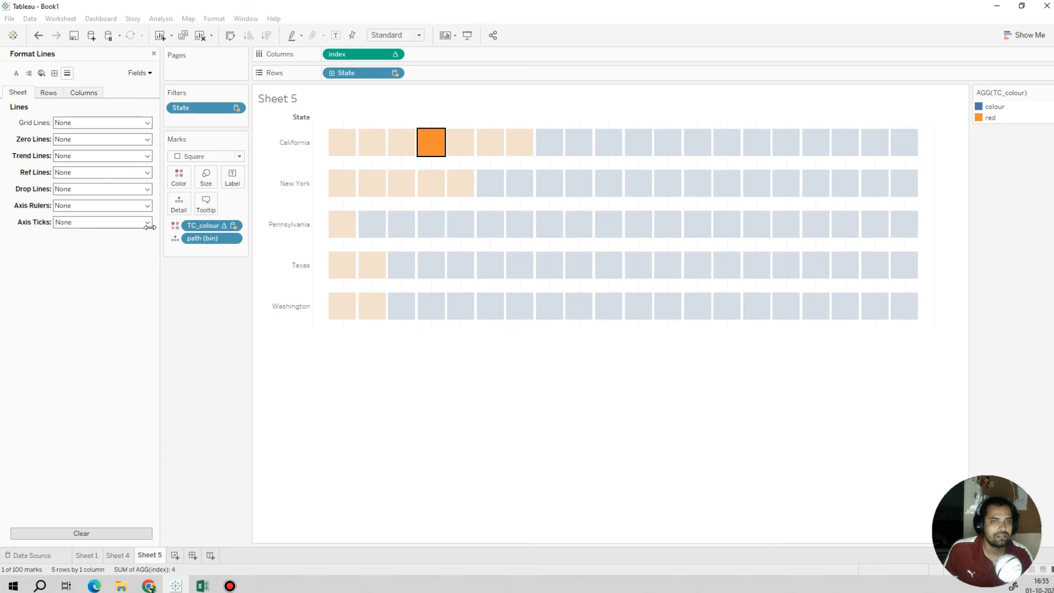
Step: Set the grid lines for columns to None and close the line formatting
click(49, 92)
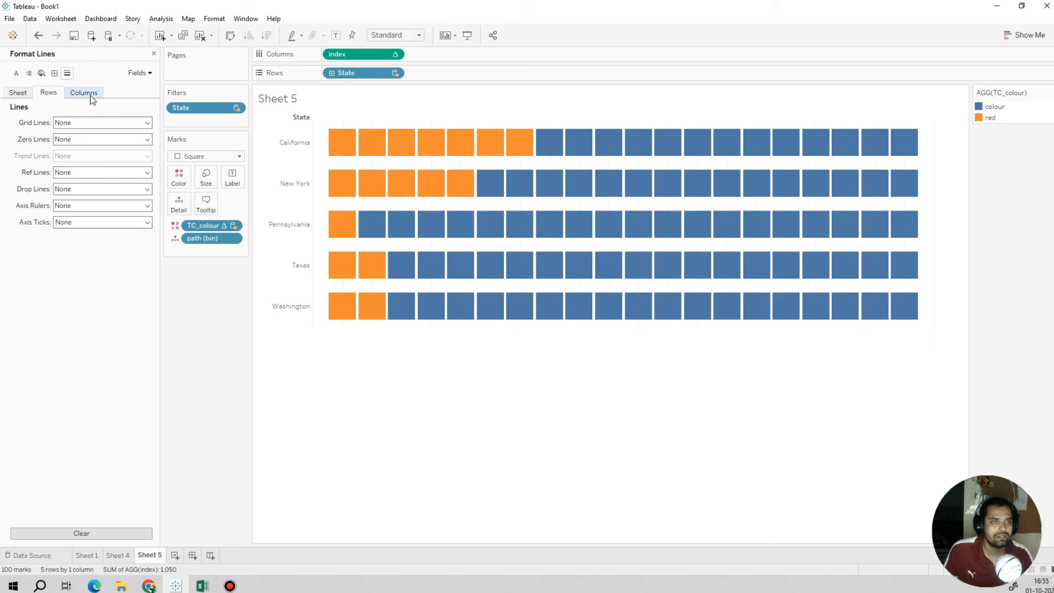
click(90, 95)
click(102, 122)
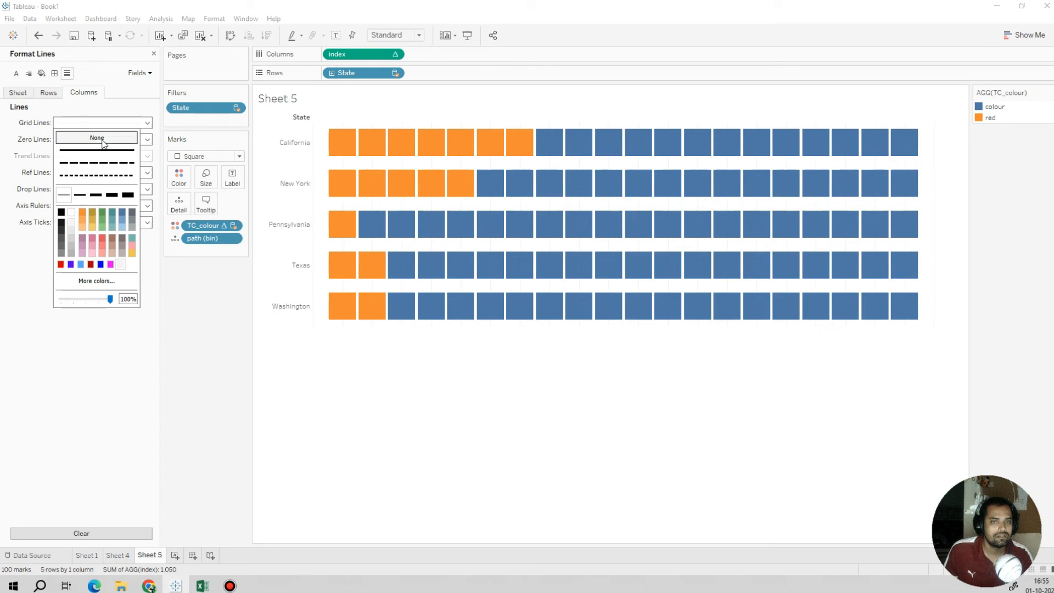
click(104, 139)
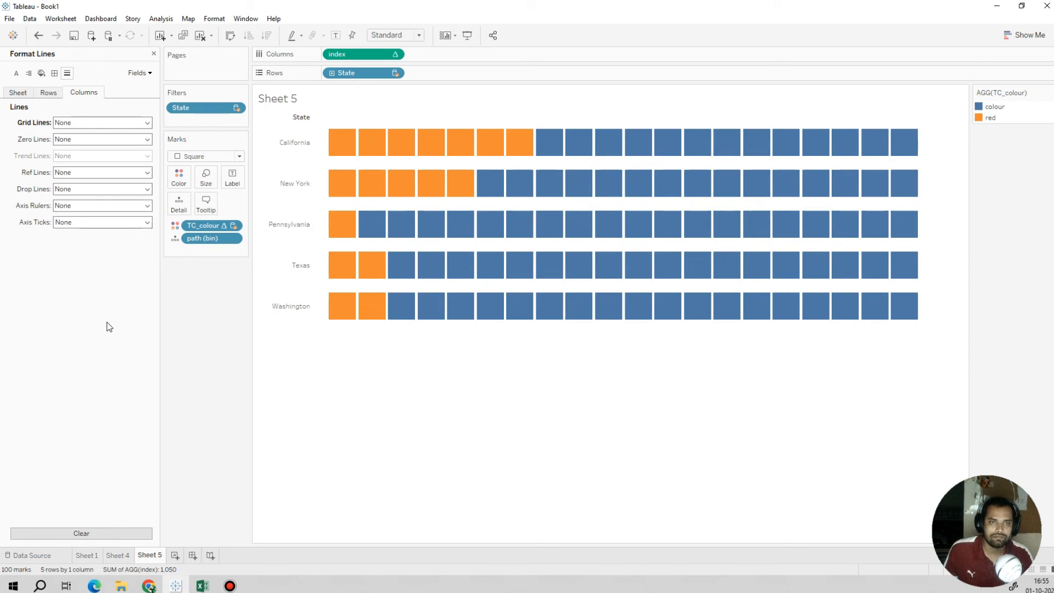
click(152, 55)
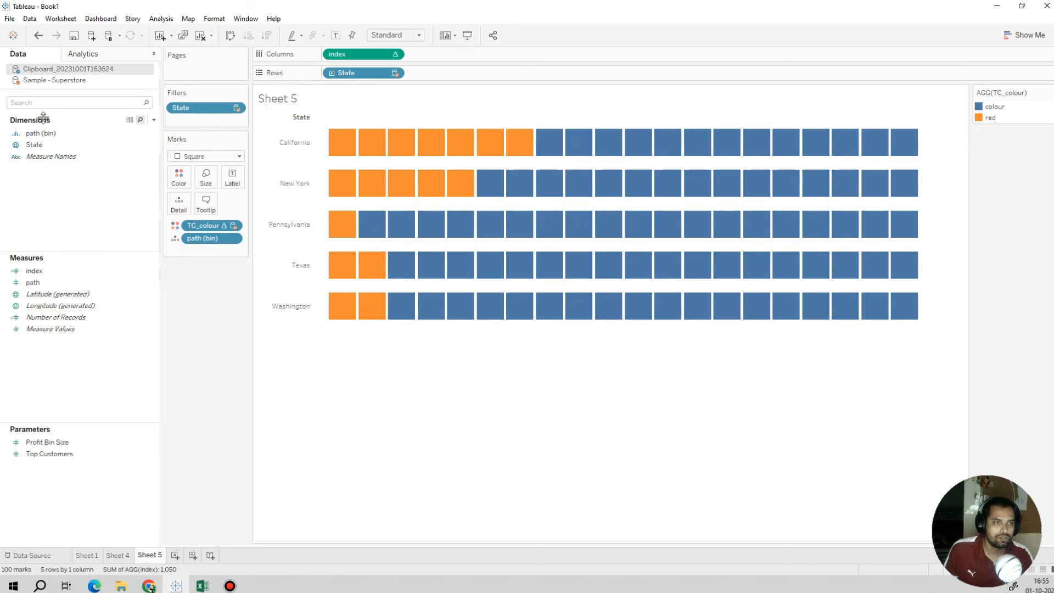
Step: Add TC_% sales from Sample - Superstore to the rows after State and make it discrete
click(55, 83)
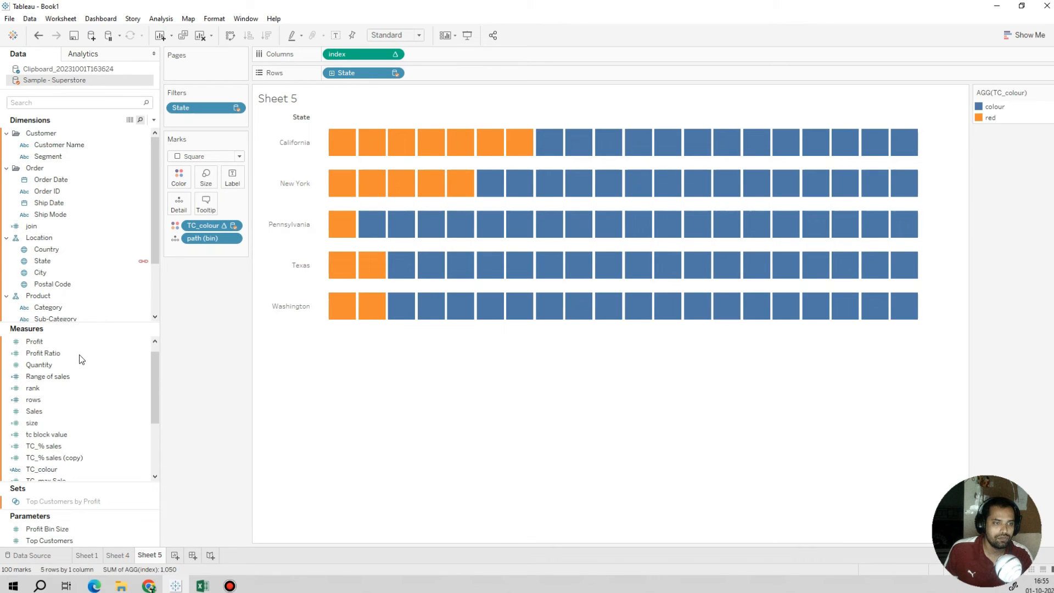
drag(52, 446, 444, 71)
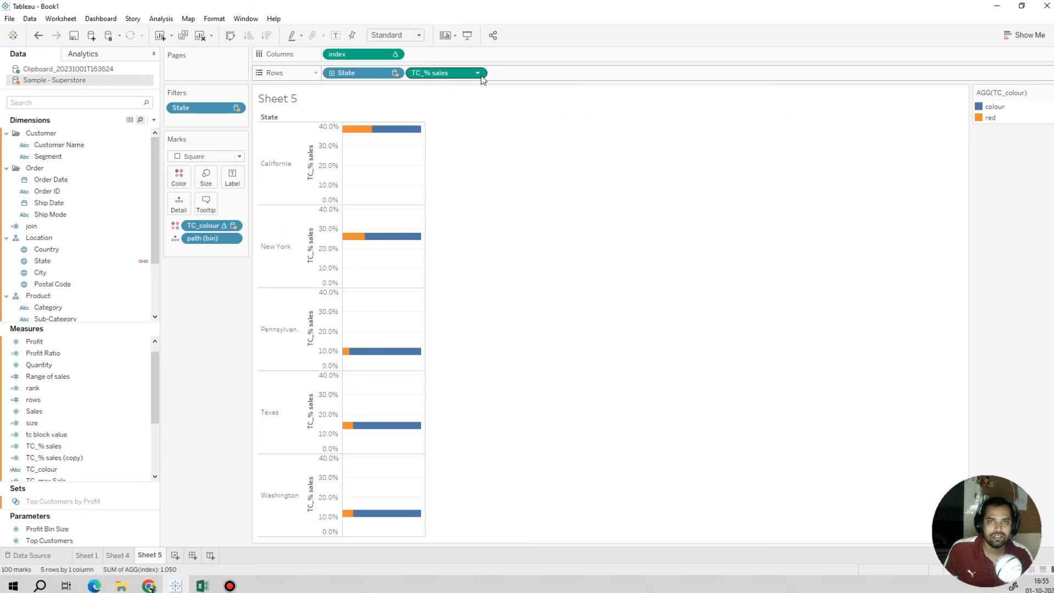
click(478, 73)
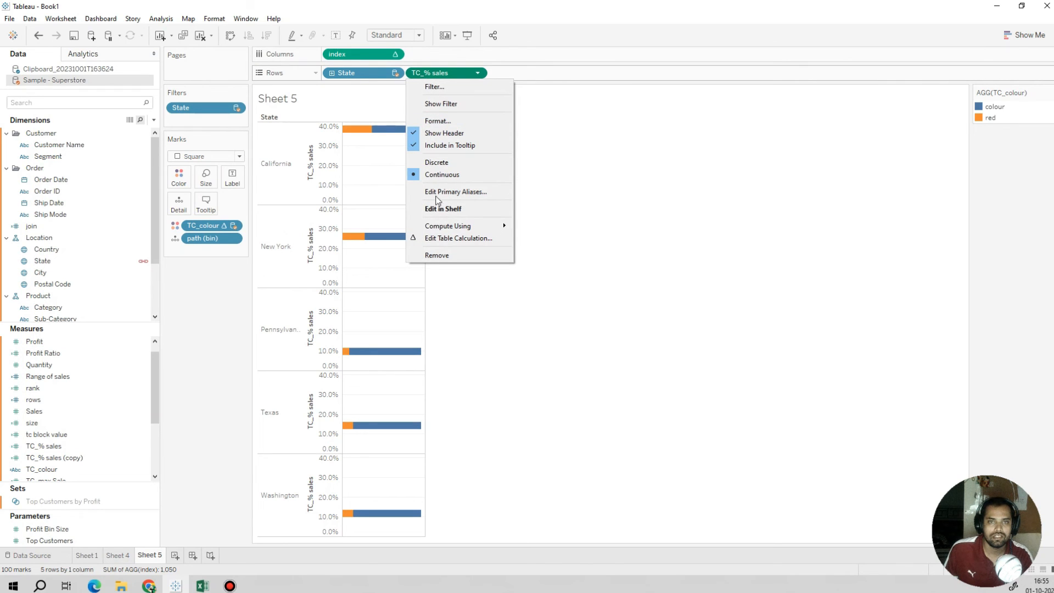
click(443, 163)
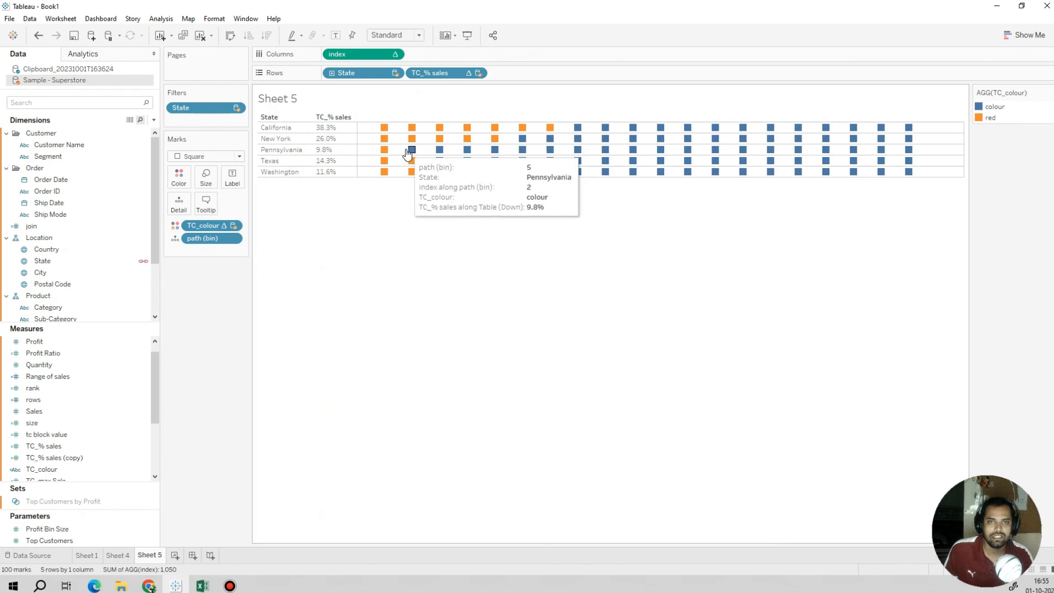
Step: Make the state rows taller and compare their sales percentages with the bar chart on Sheet 4
drag(282, 177, 287, 235)
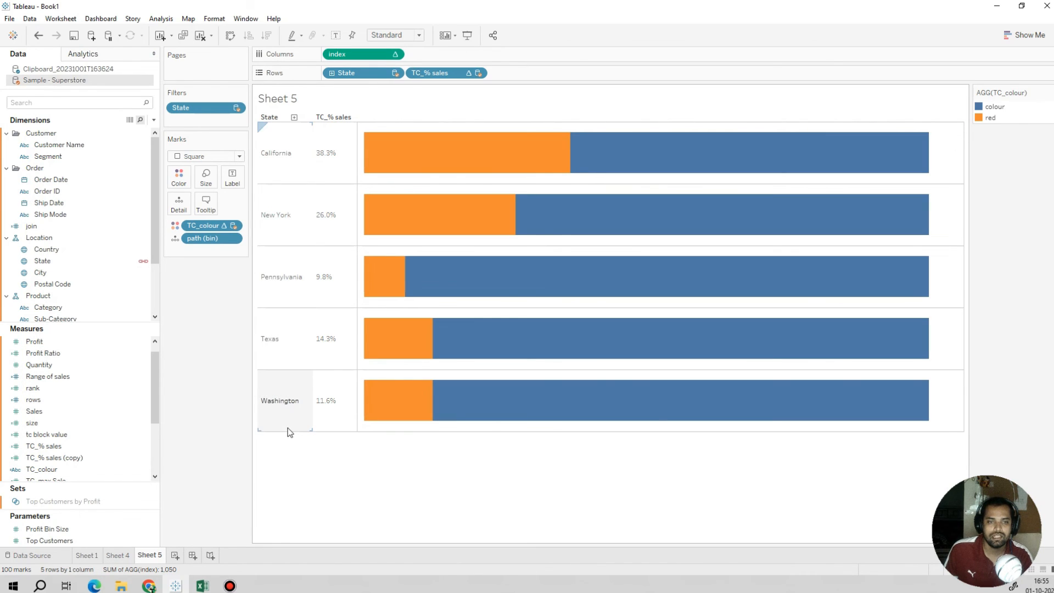
drag(290, 432, 294, 415)
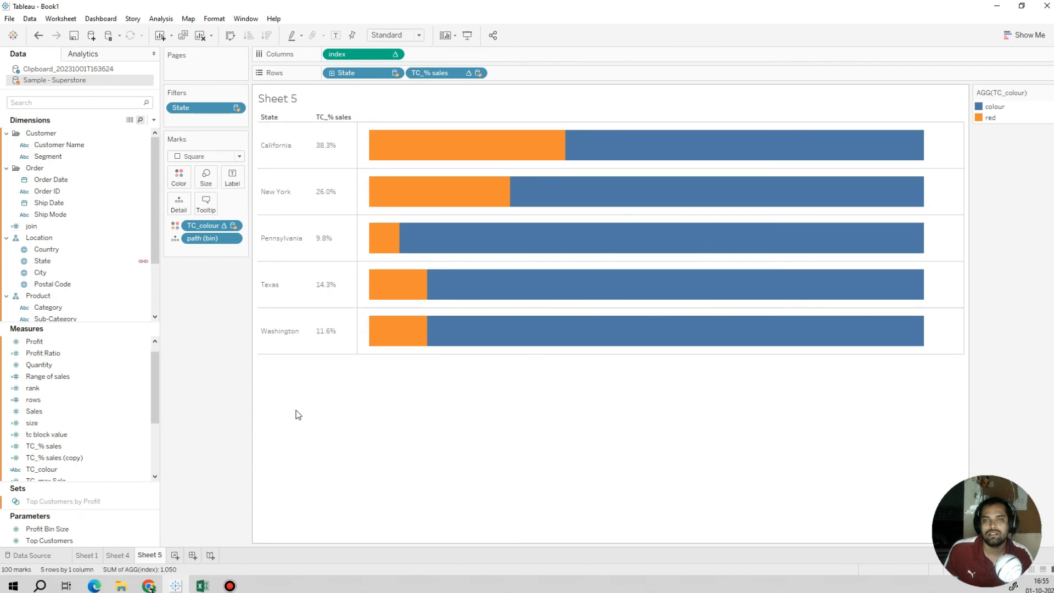
click(113, 555)
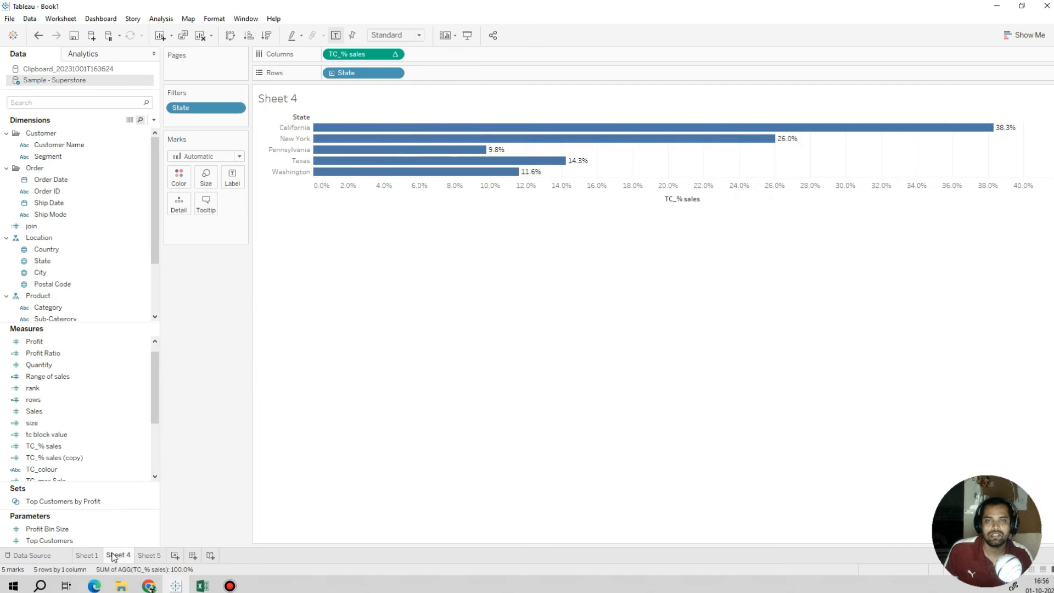
click(147, 555)
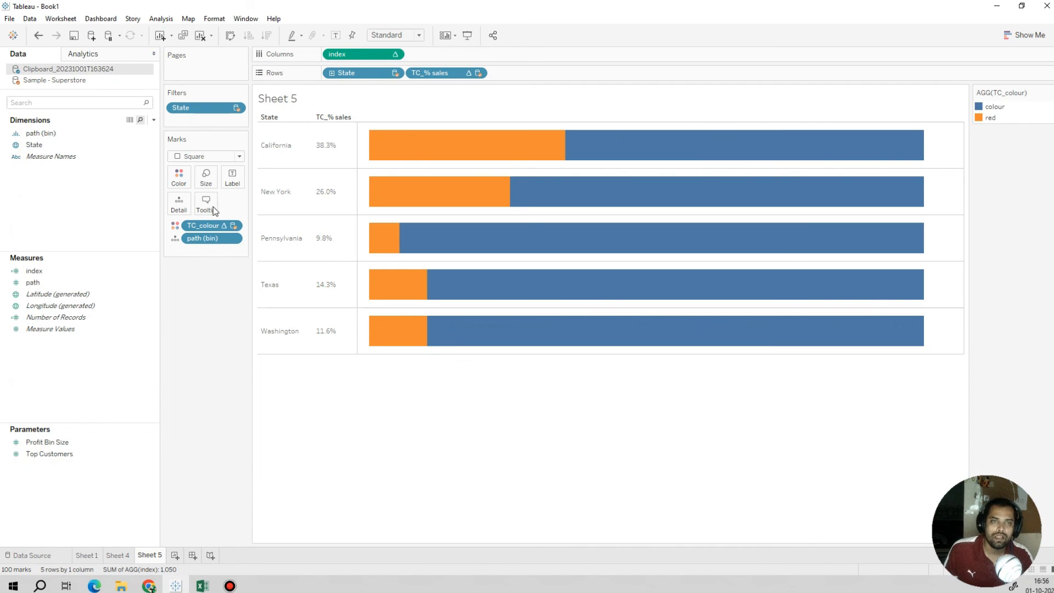
Step: Reduce the size of the square marks until gaps separate the individual blocks
click(214, 159)
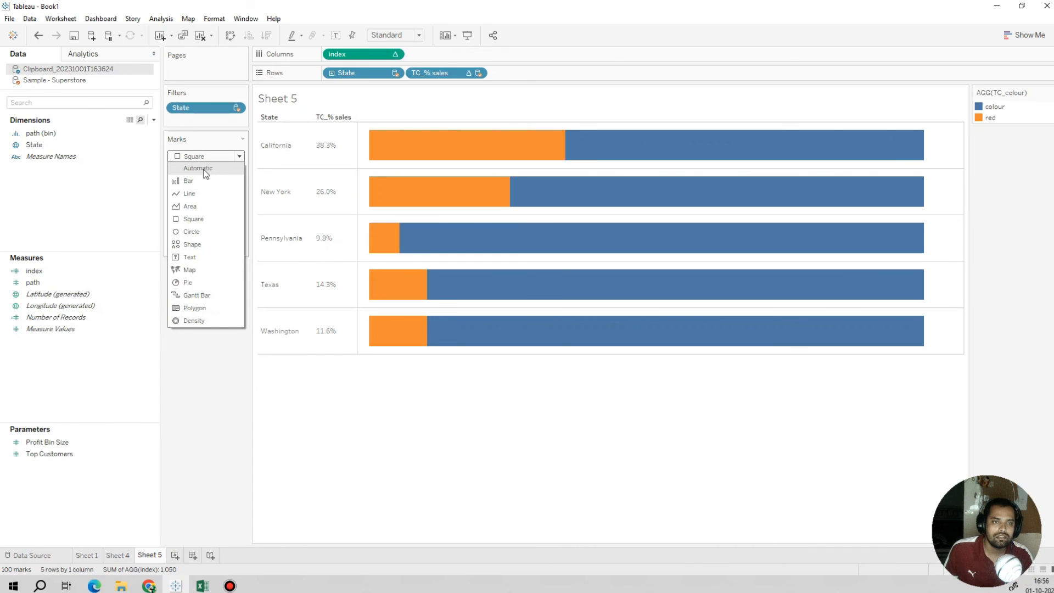
click(259, 415)
click(204, 177)
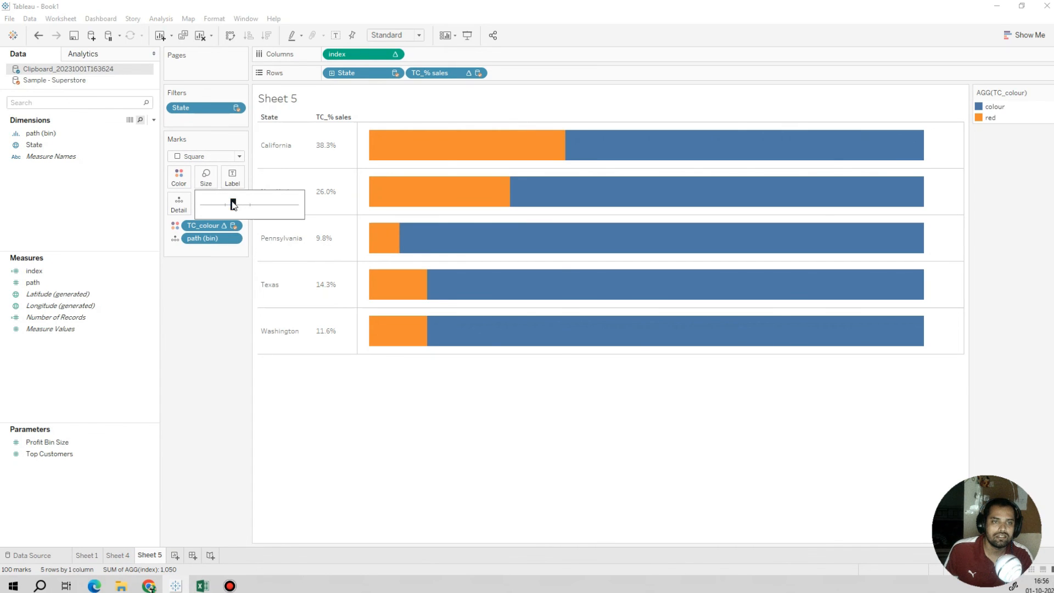
drag(234, 205, 226, 205)
click(233, 205)
click(232, 205)
Step: Try circle and filled square marks, and settle on the Shape mark type with filled diamonds
click(220, 156)
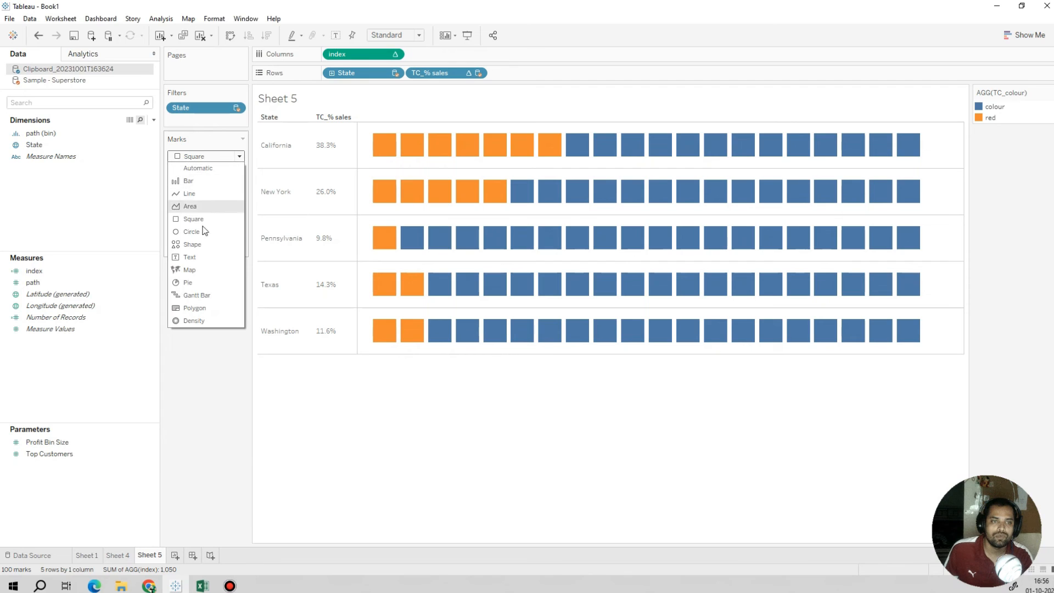
click(201, 232)
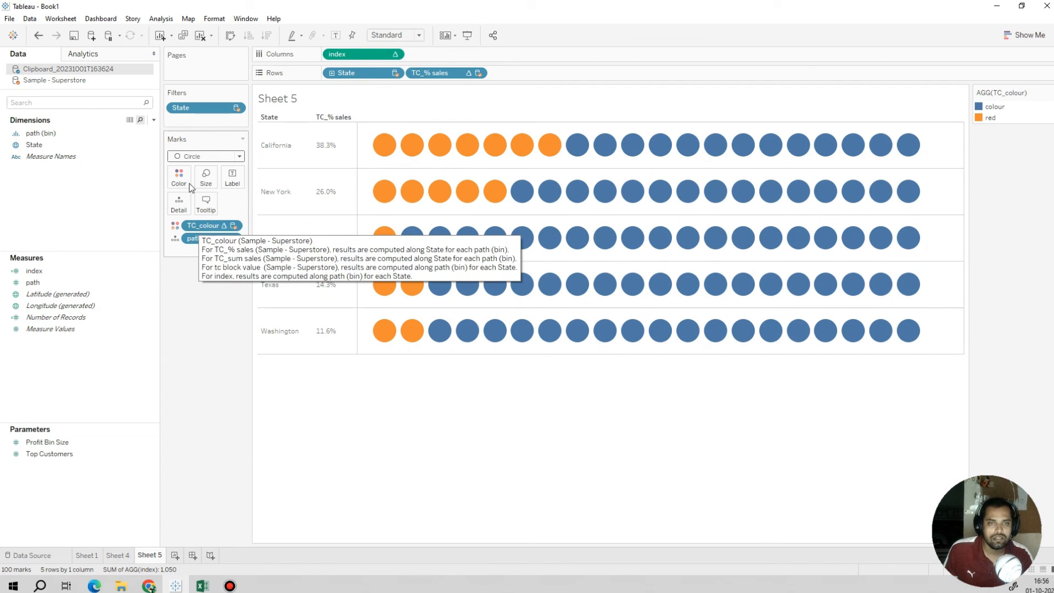
click(201, 157)
click(193, 244)
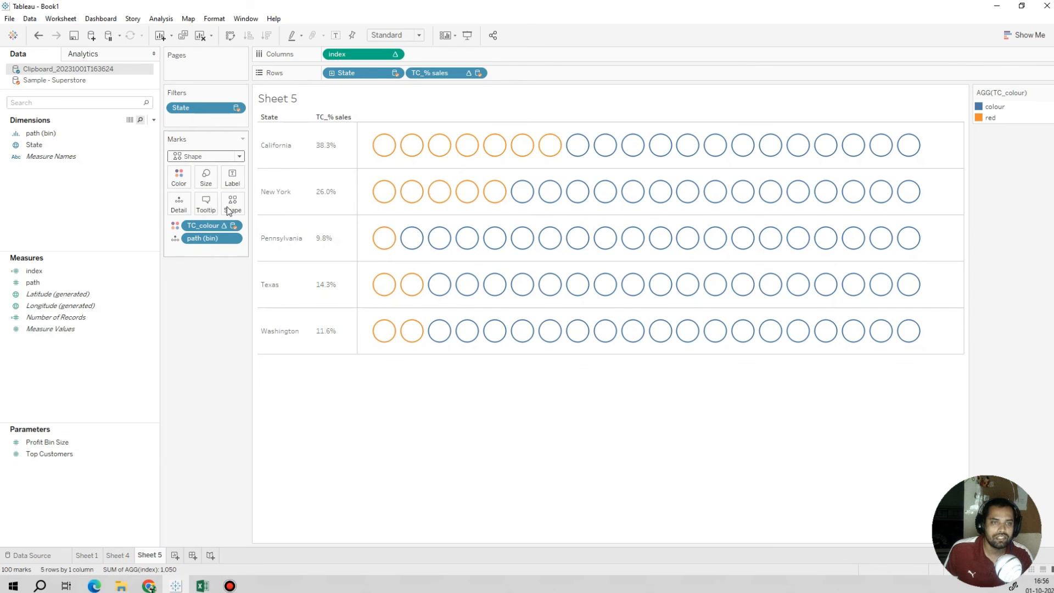
click(232, 203)
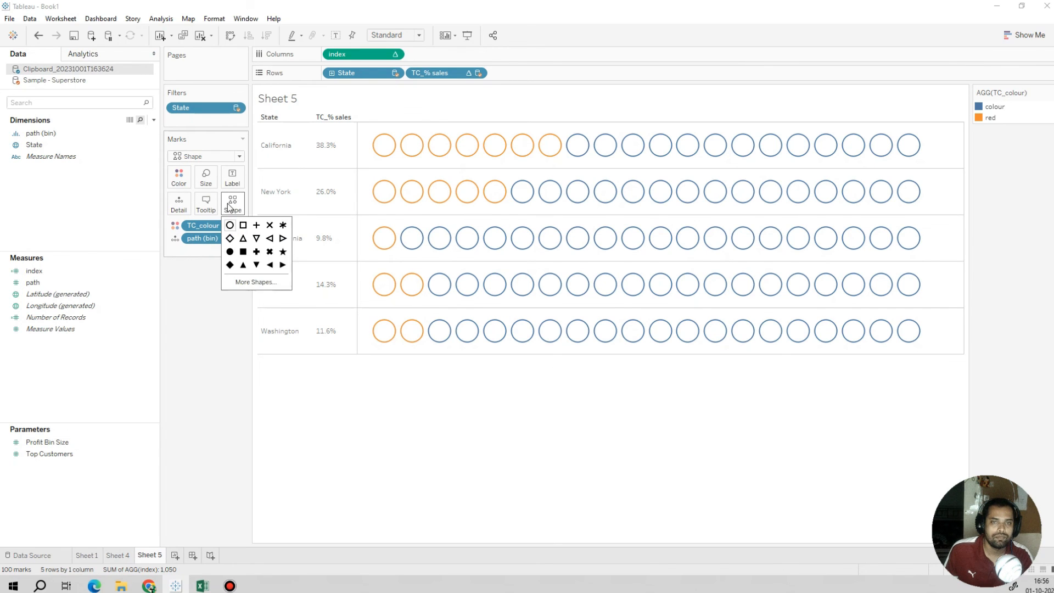
click(243, 252)
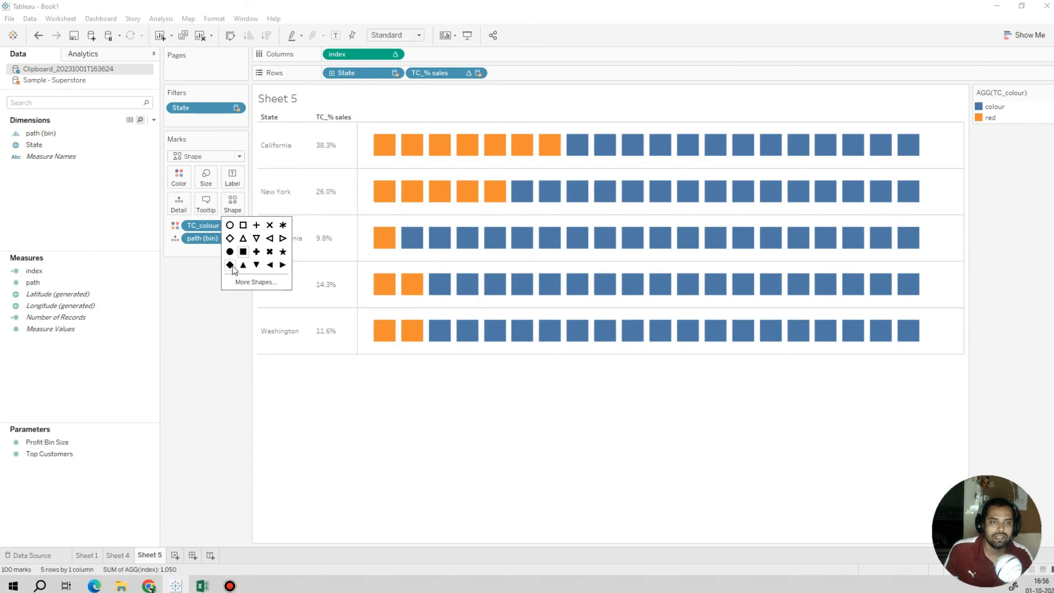
click(230, 265)
Step: Enlarge the diamond marks slightly so that neighbouring diamonds touch
click(212, 184)
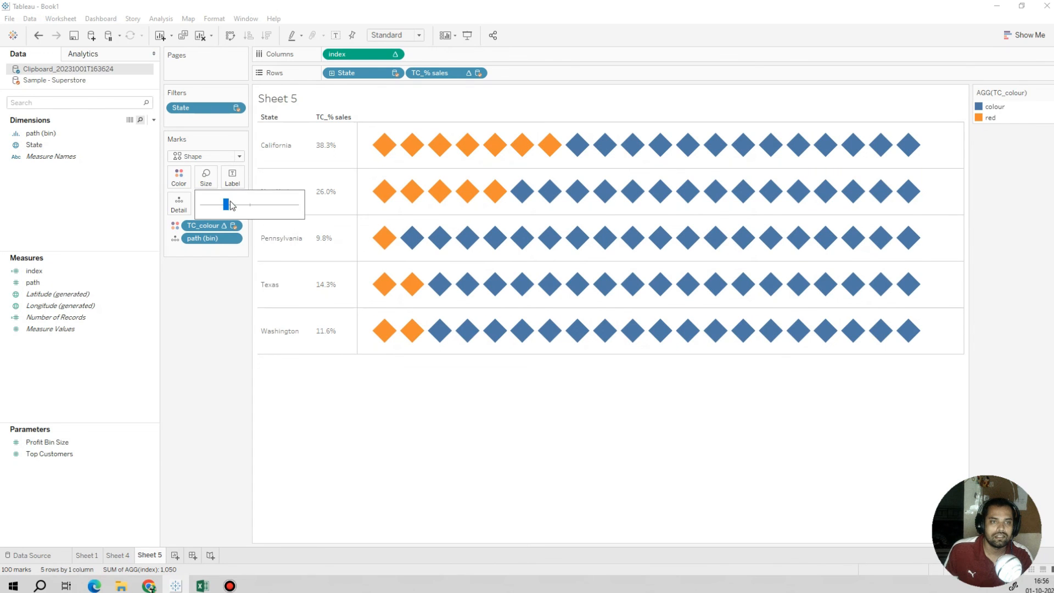
drag(229, 202, 232, 204)
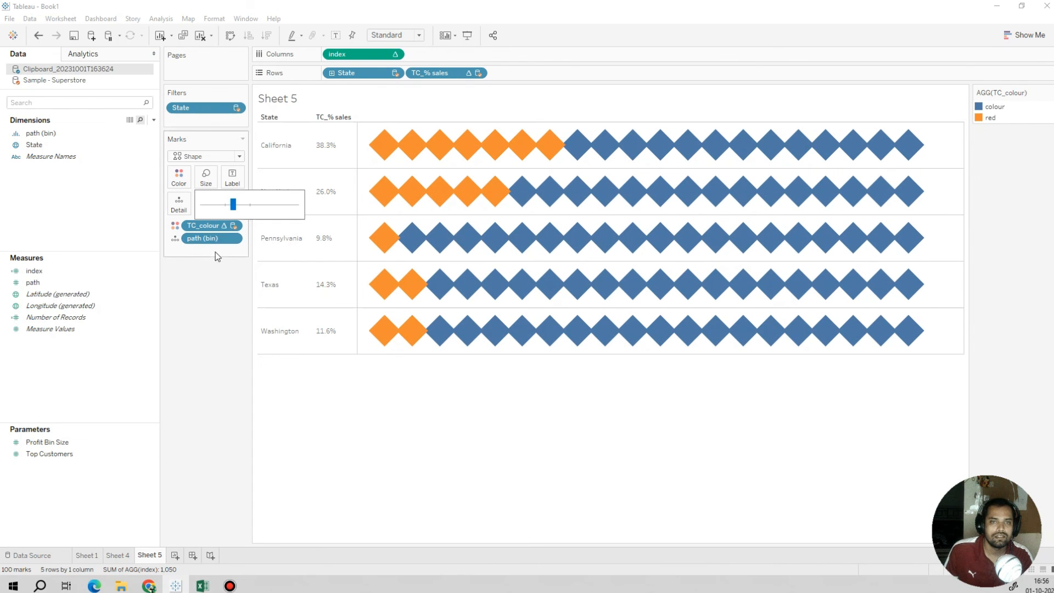
click(194, 292)
Step: Review the colours assigned to the TC_colour values and the available palette
click(180, 178)
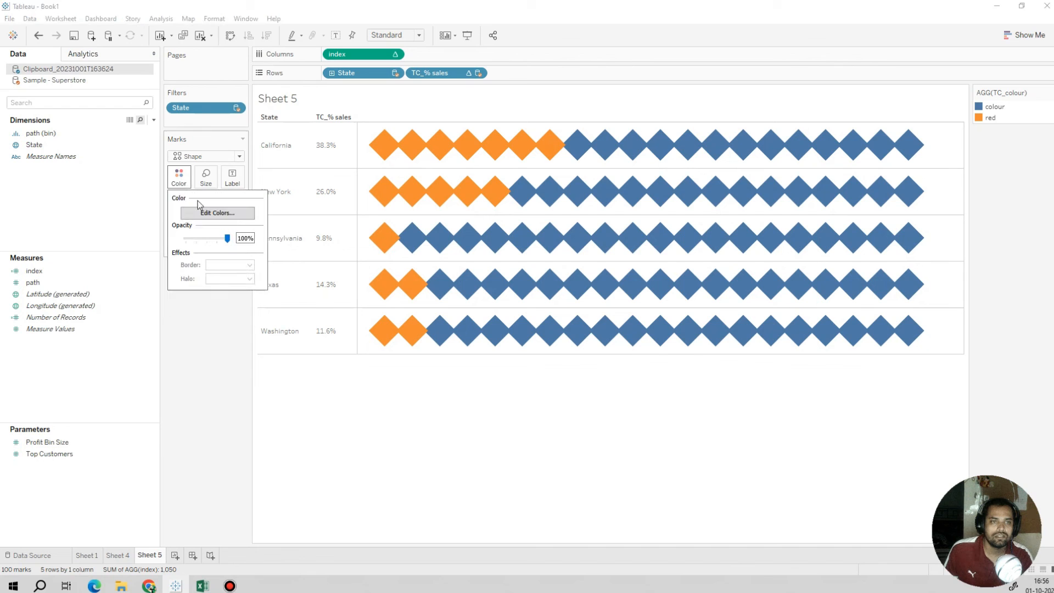
click(217, 213)
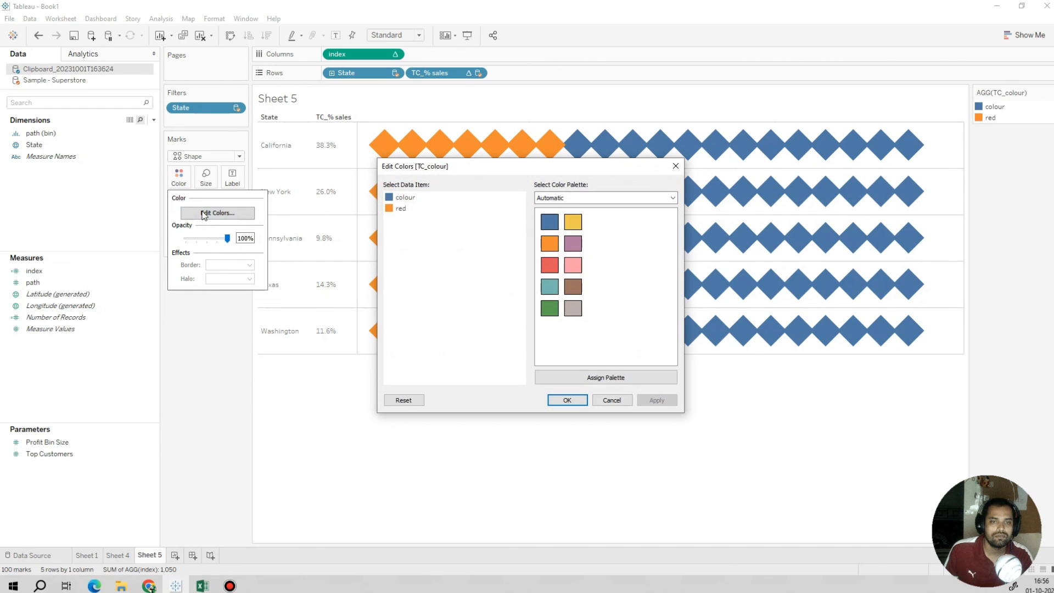
click(583, 401)
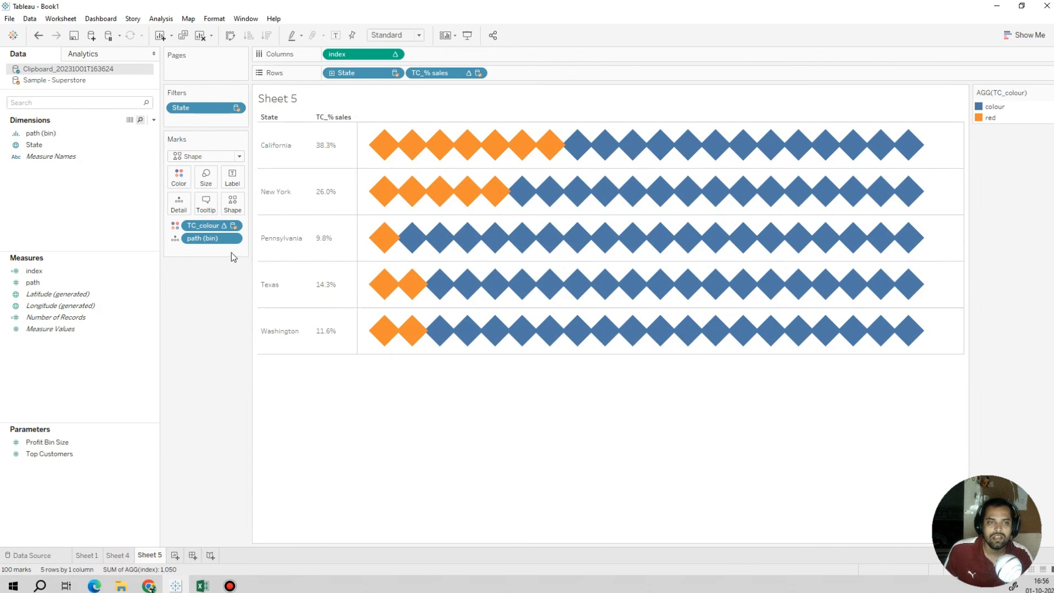